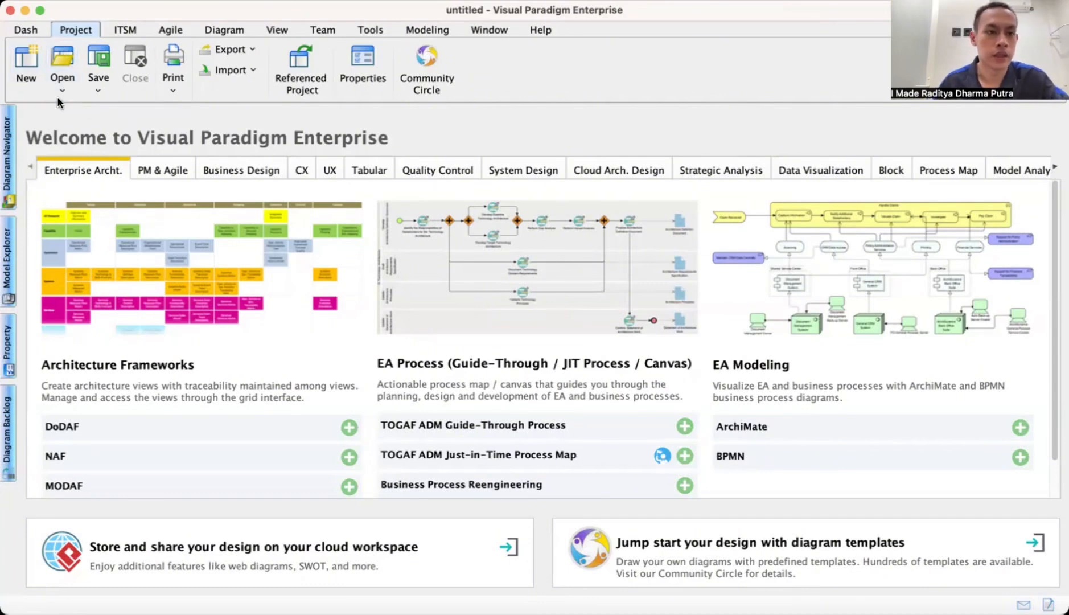
Step: Create a new Business Process Diagram with its default name and dismiss the Modeling Capability notice
left_click(7, 151)
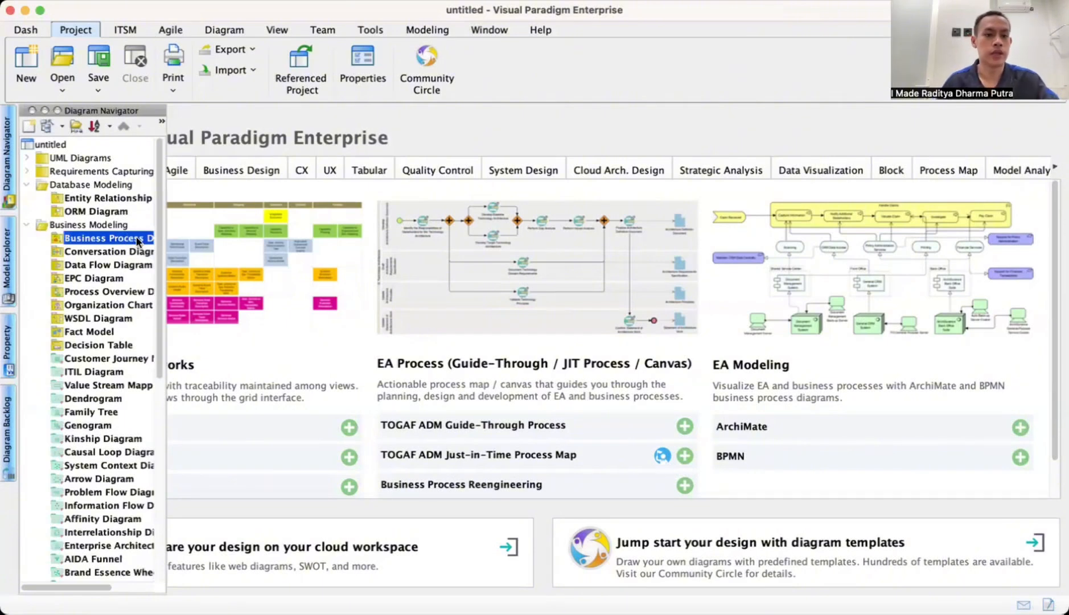
scroll(137, 242, "right", 2)
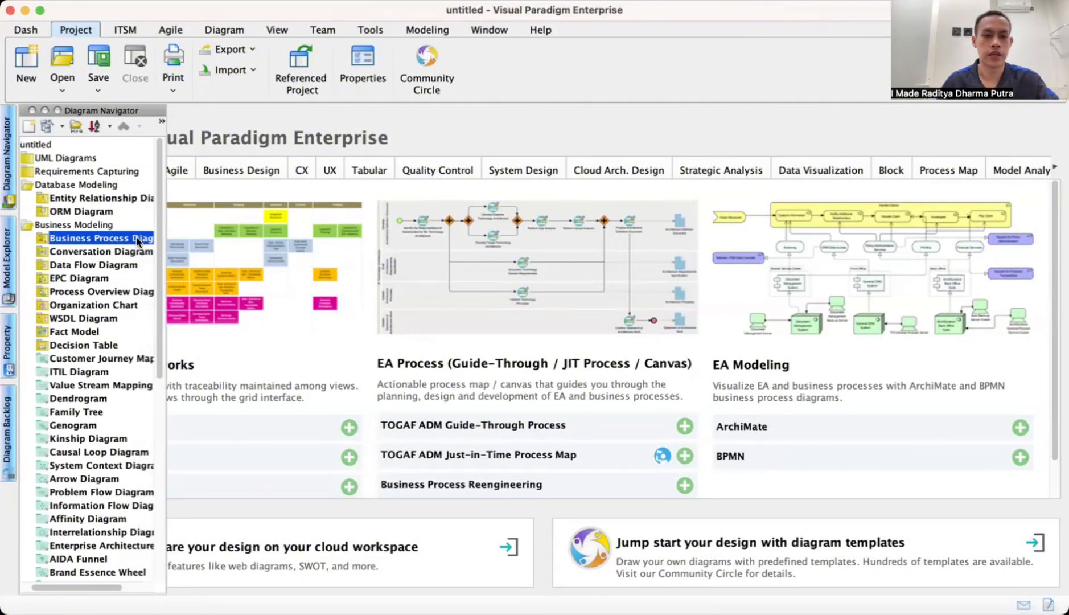
right_click(137, 240)
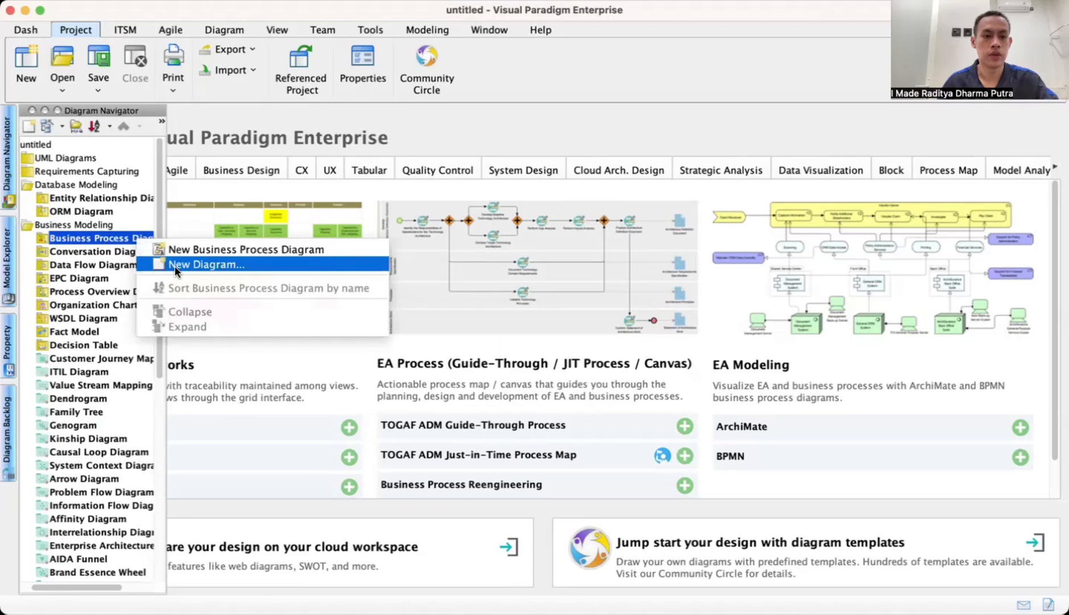
left_click(201, 249)
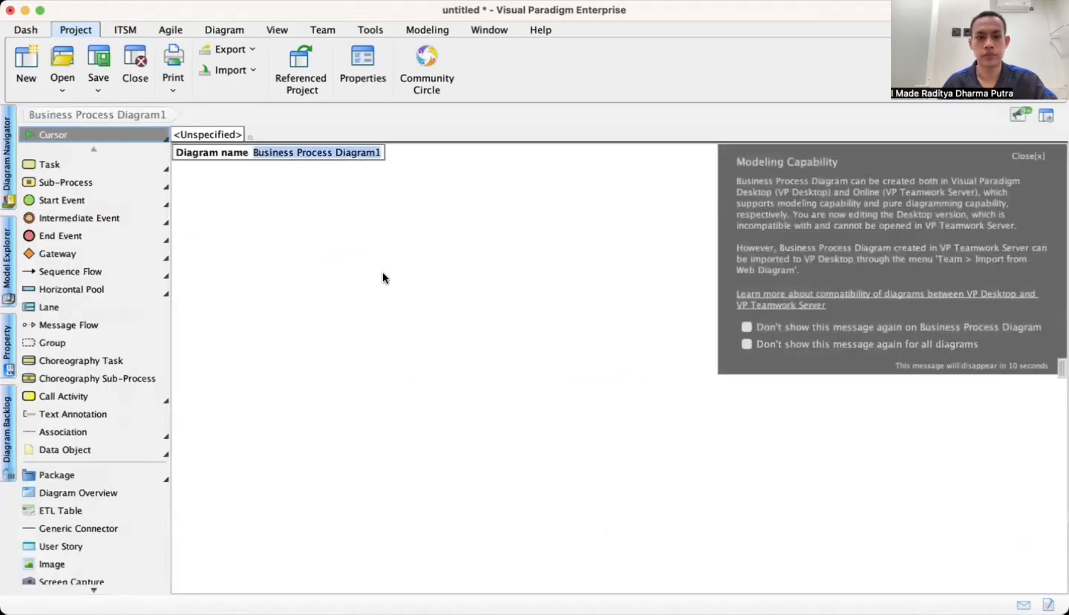
left_click(1042, 162)
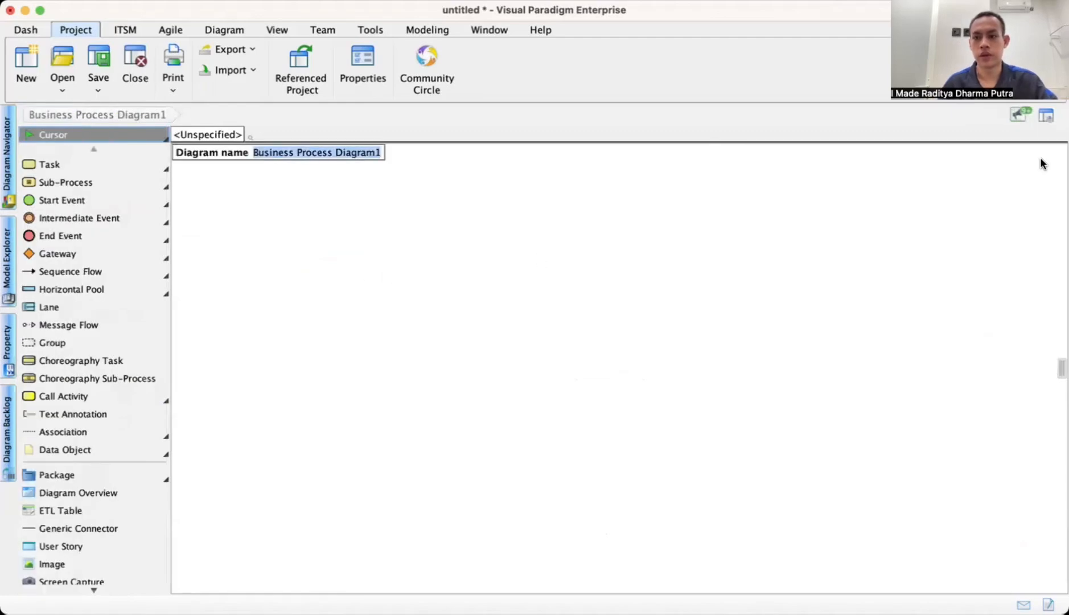
Step: Add a lane, with its enclosing pool, near the top of the empty diagram
scroll(126, 270, "down", 3)
scroll(126, 270, "up", 3)
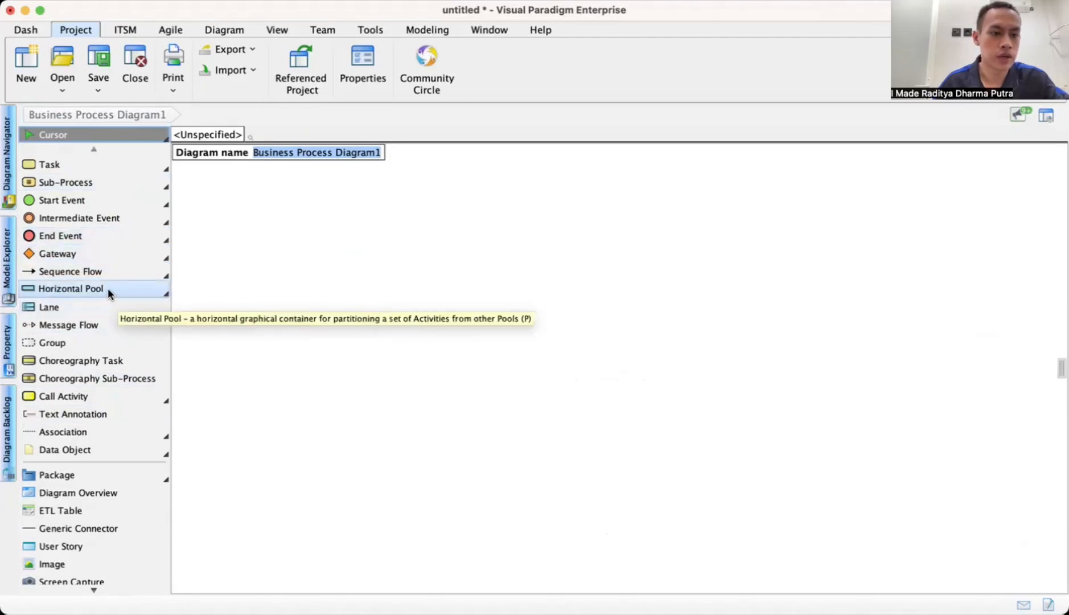
left_click_drag(81, 306, 459, 280)
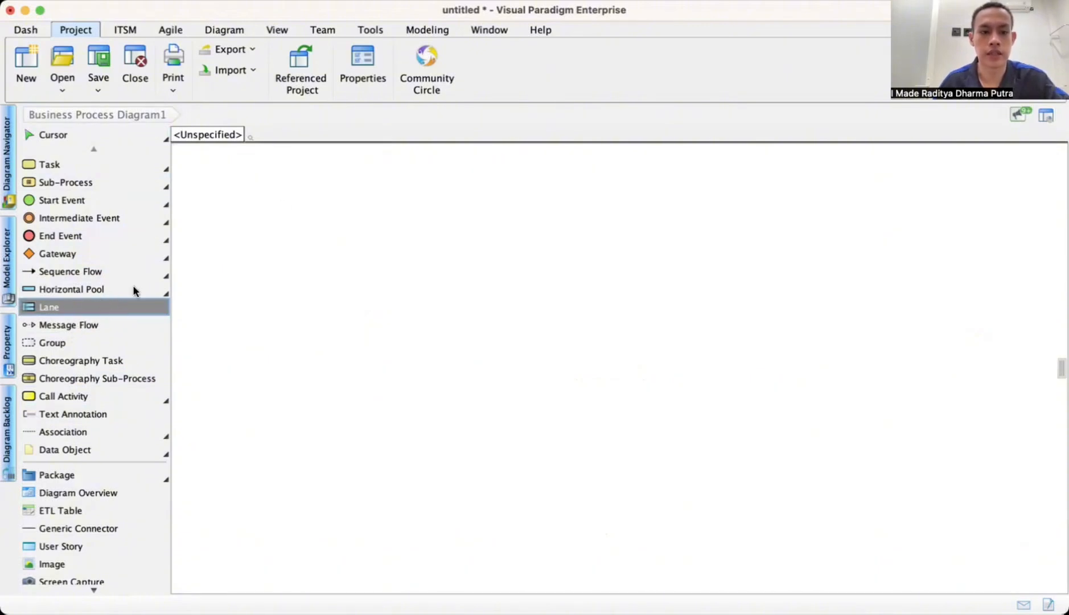
left_click(343, 201)
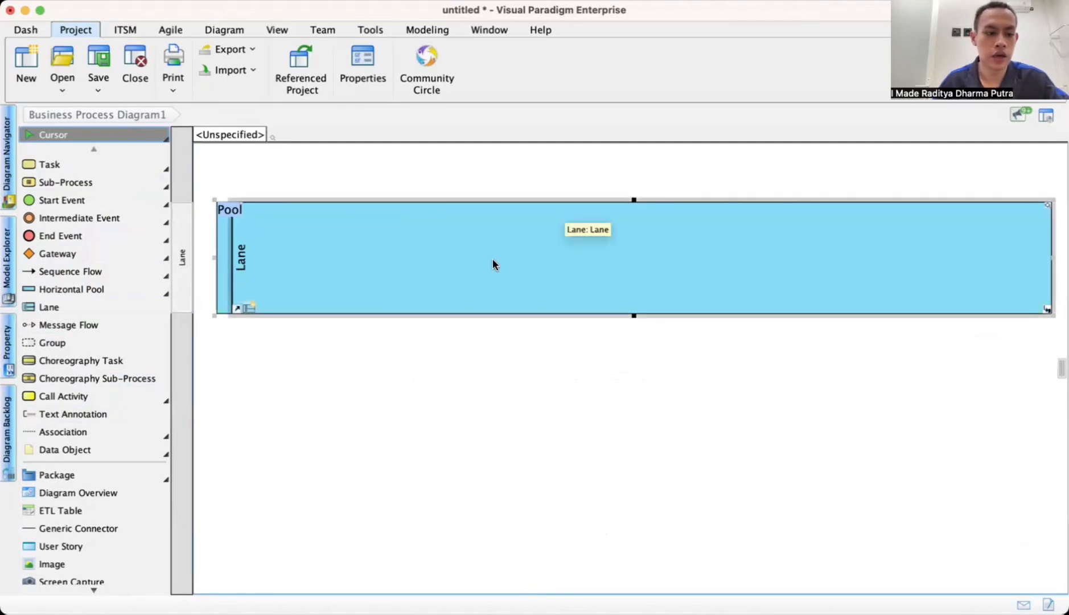
Step: Insert a second lane after the existing lane in the pool
right_click(437, 261)
key("Escape")
key("super+Tab")
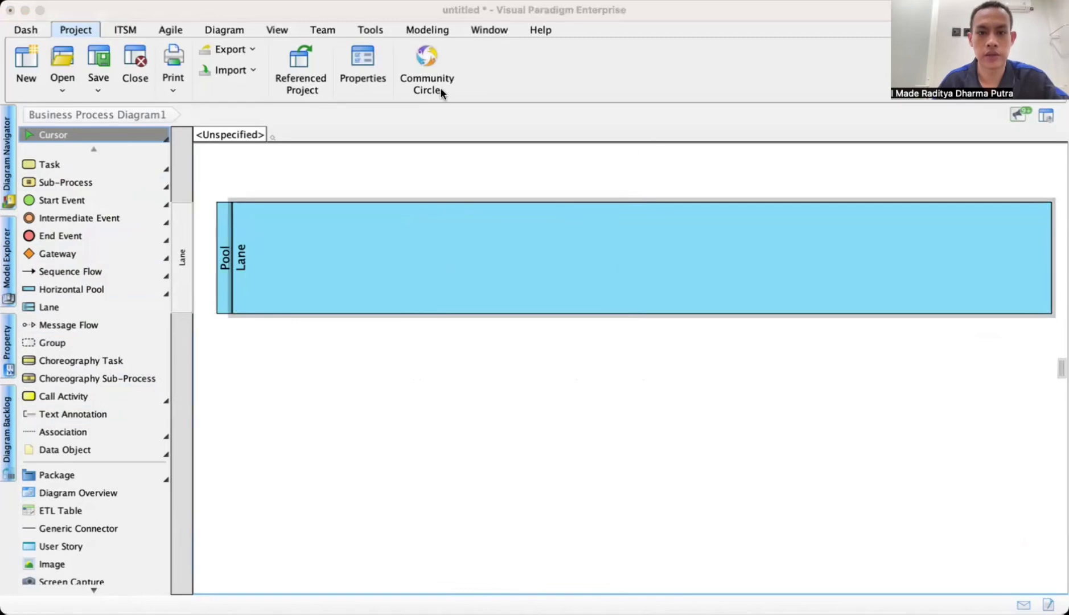
left_click(356, 113)
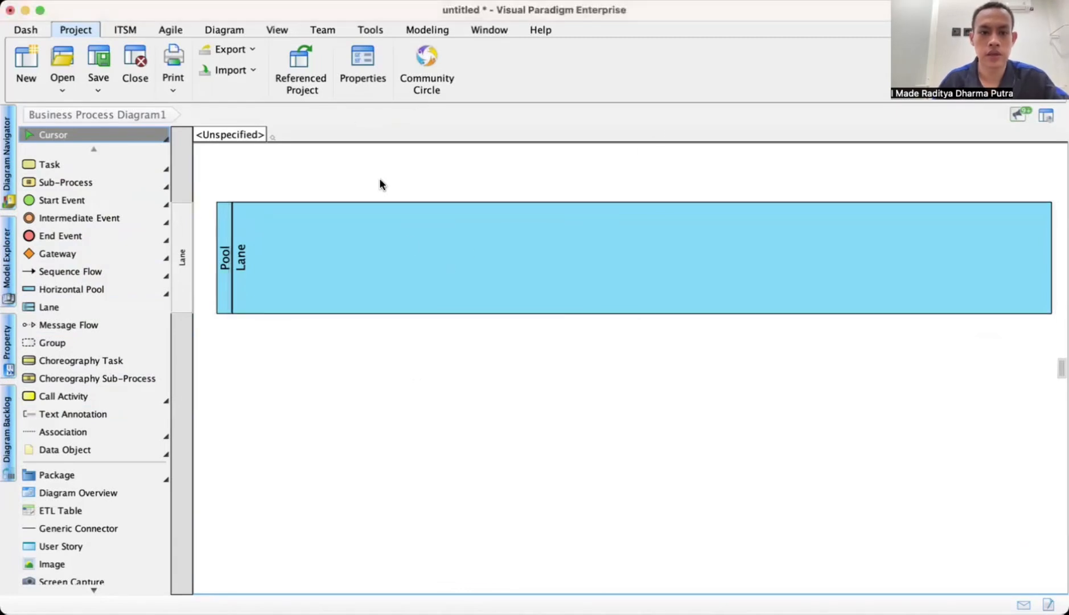
right_click(414, 249)
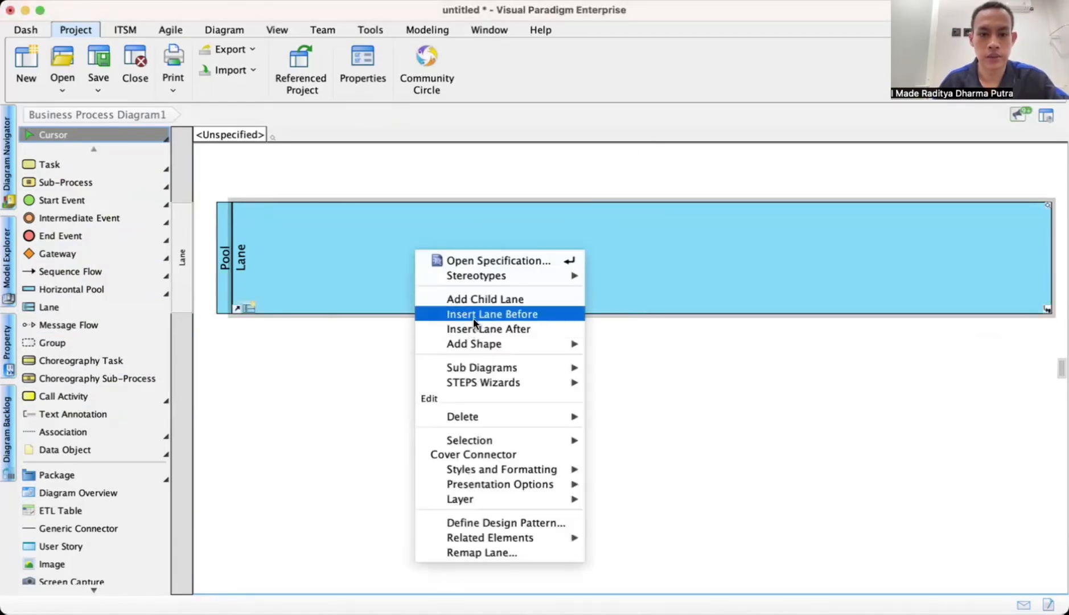
left_click(520, 330)
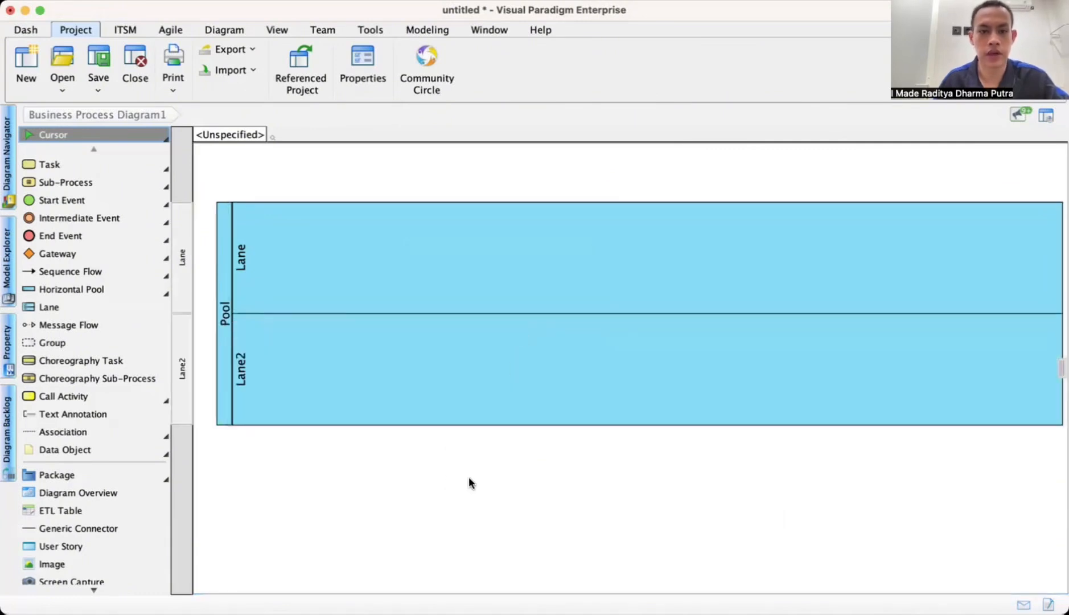
Step: Rename the pool as "Perpustkaan Tel U"
left_click(225, 329)
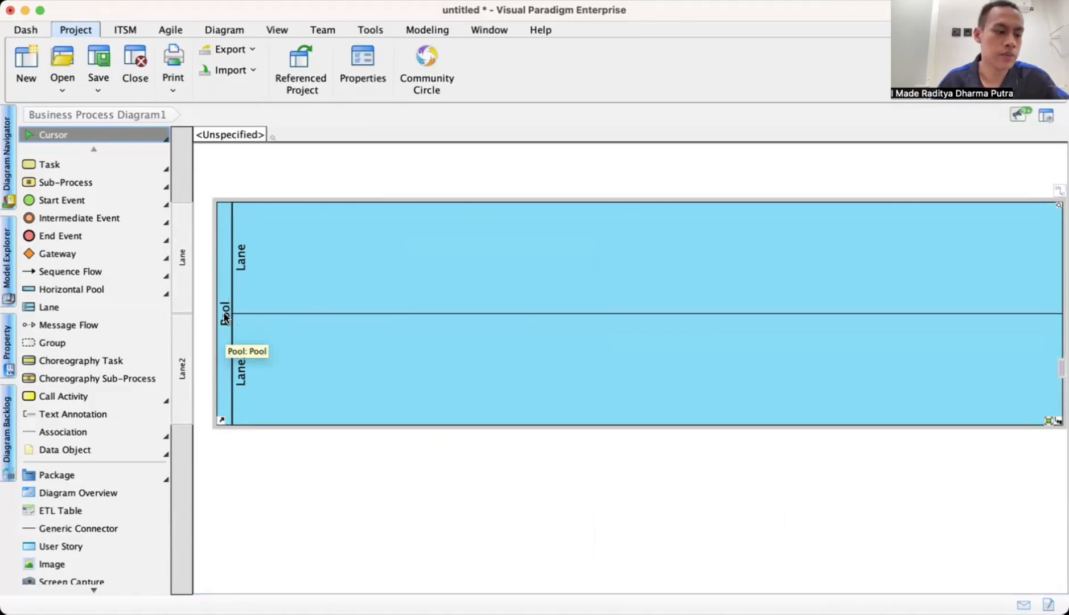
double_click(225, 315)
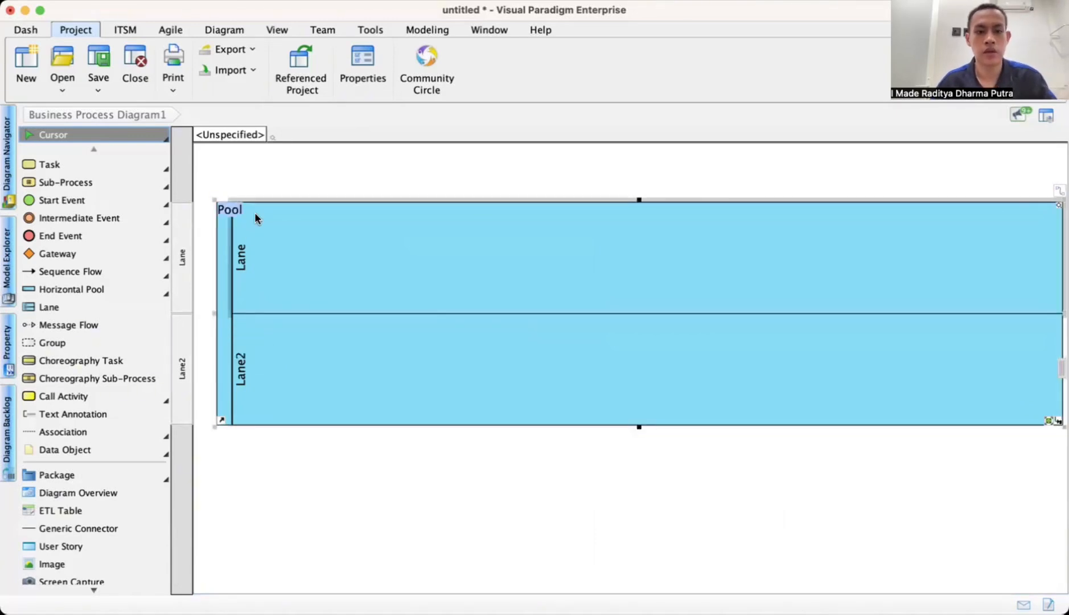
type("Perpustkaan")
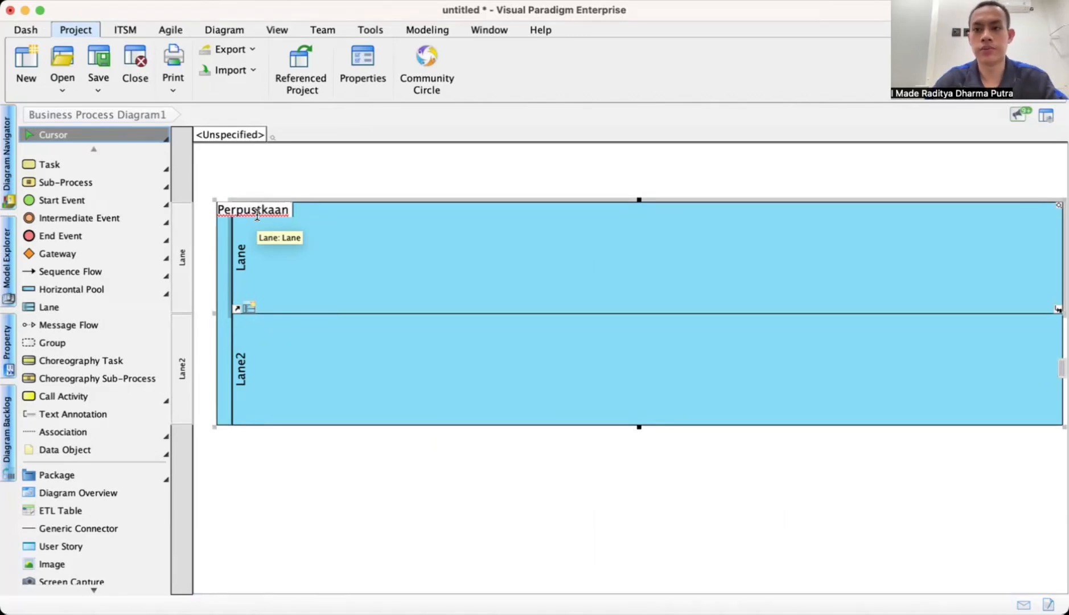
type("Tel")
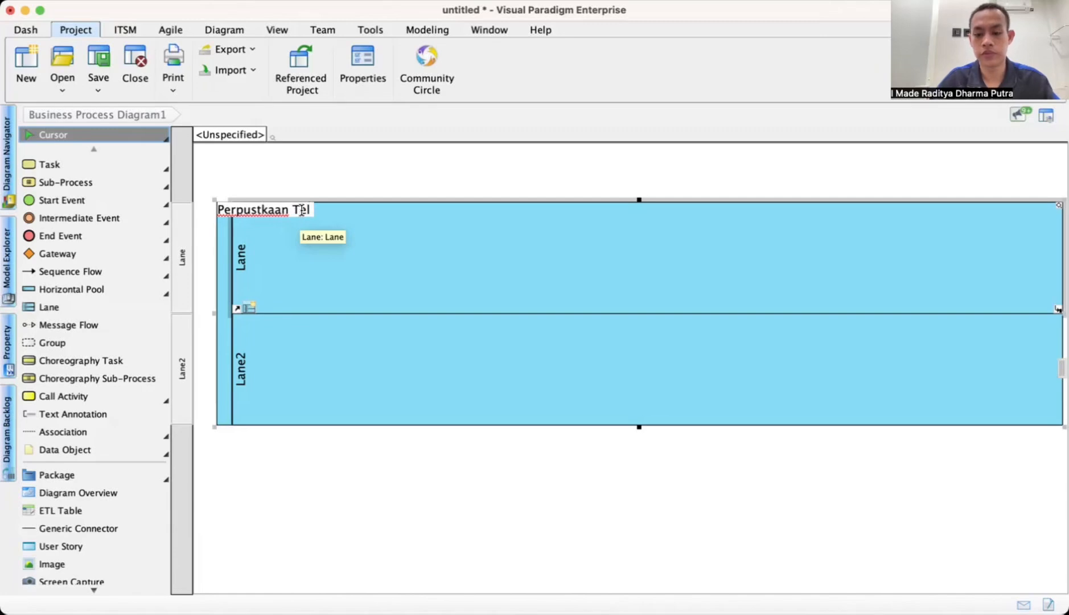
type(" U")
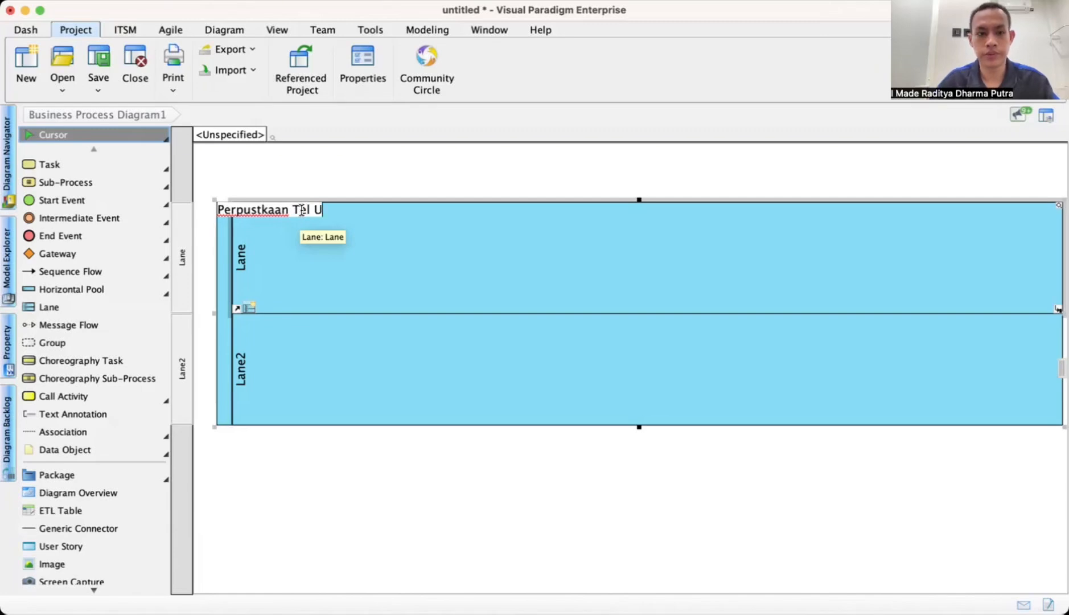
Step: Rename the upper lane as "Petugas entry"
left_click(237, 260)
double_click(238, 261)
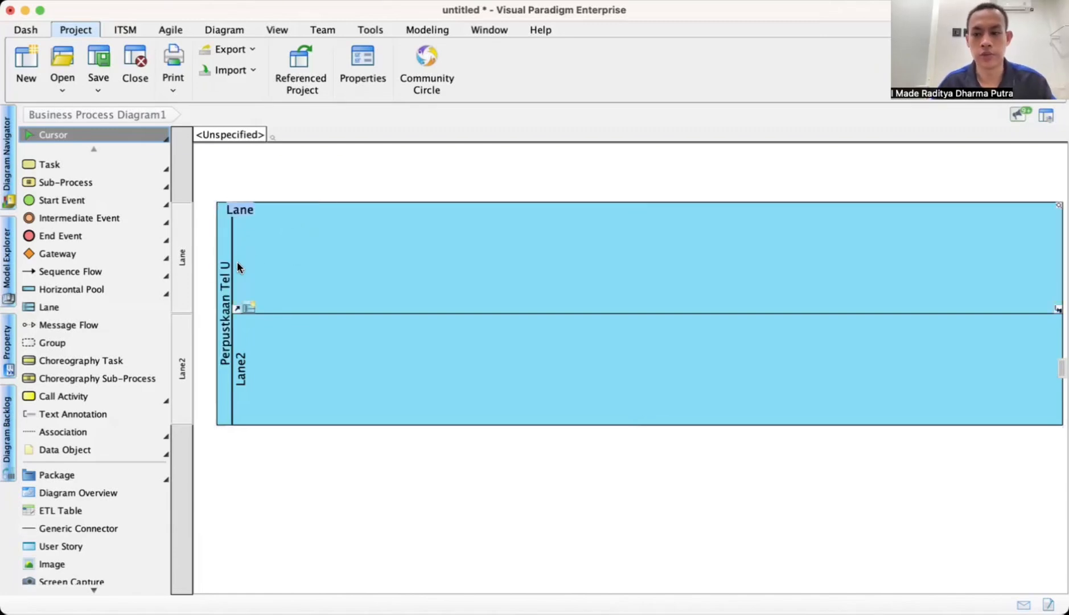
type("Petu")
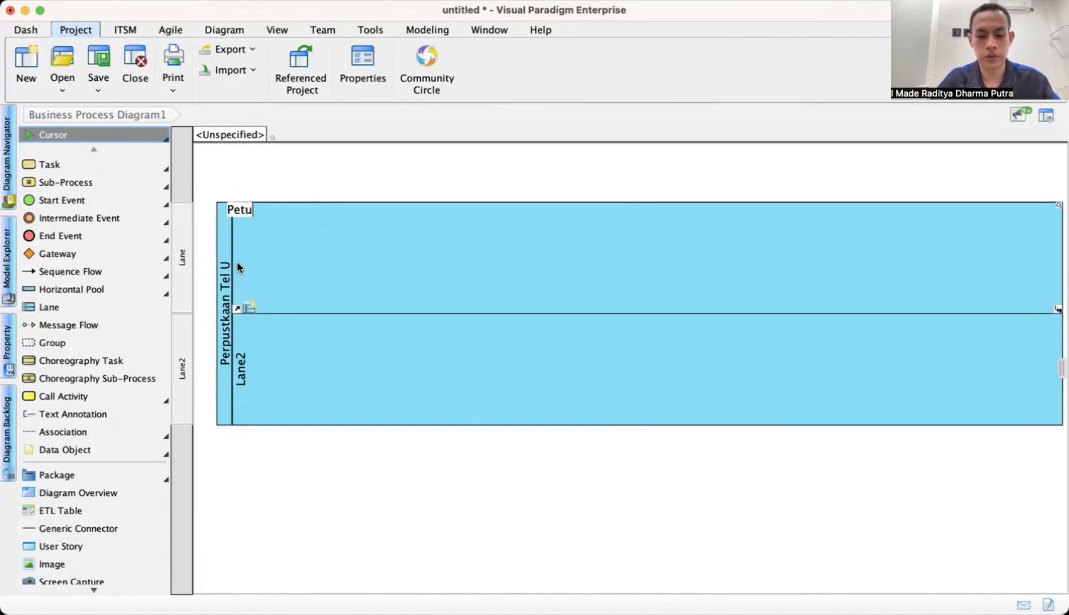
type("gas")
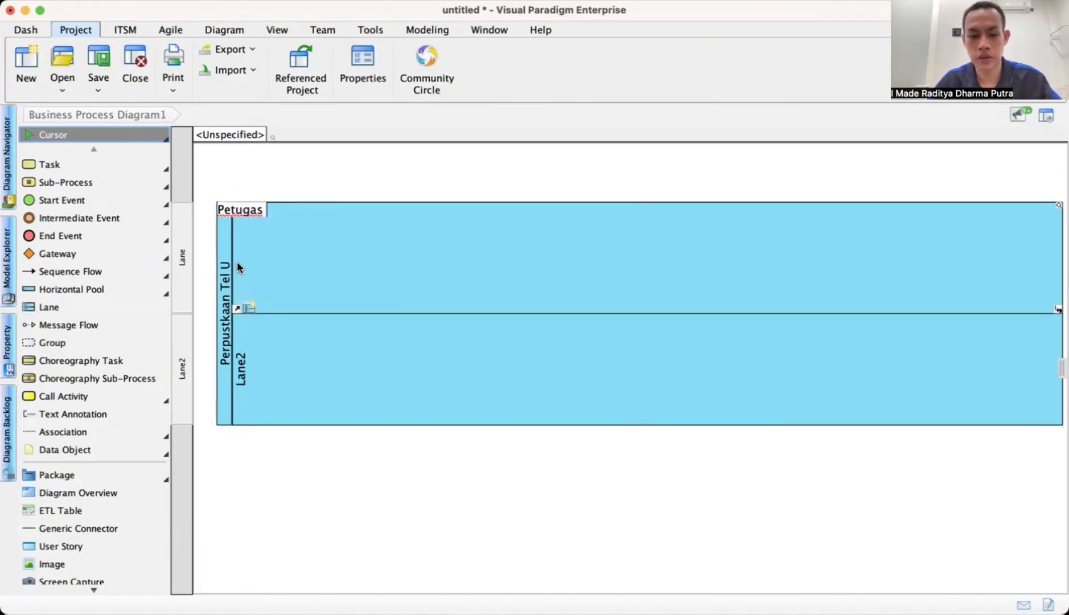
type(" ent")
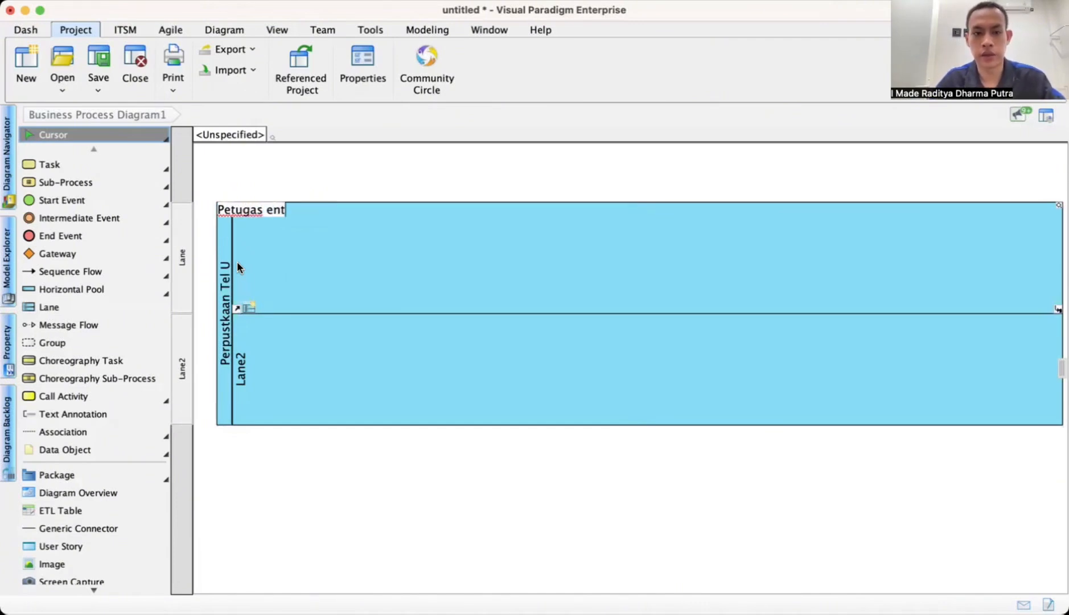
type("ry")
Step: Rename the lower lane as "Petugas sampul buka"
left_click(245, 361)
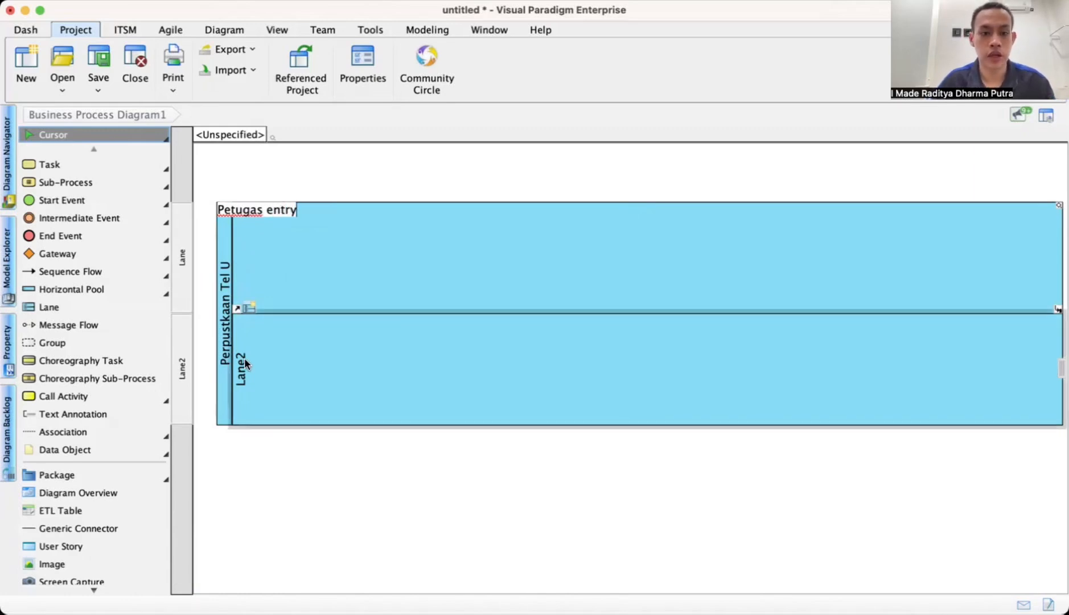
left_click(241, 361)
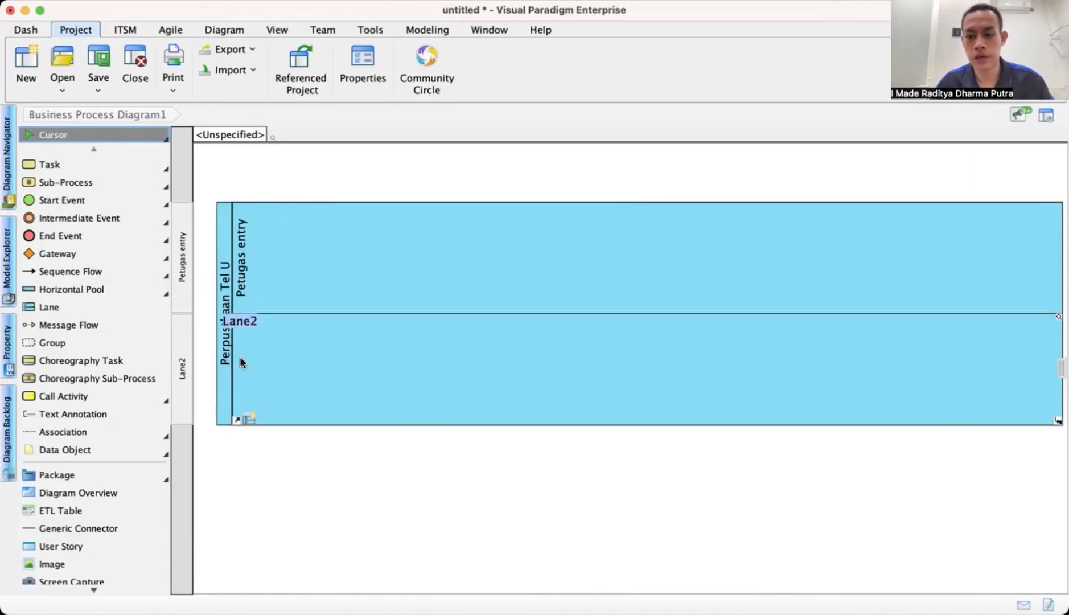
type("Pe")
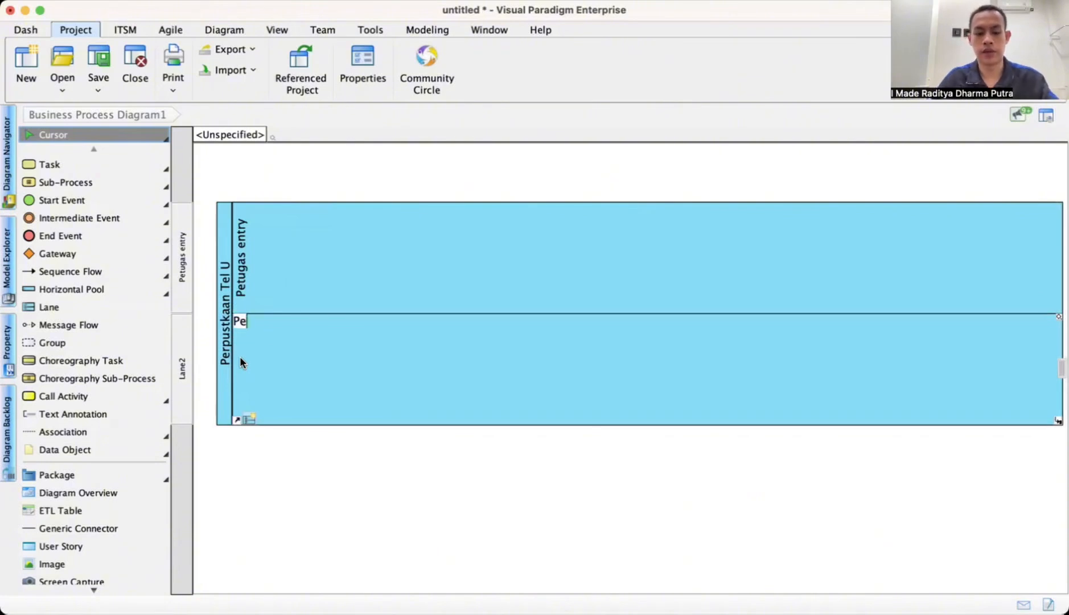
type("tugas")
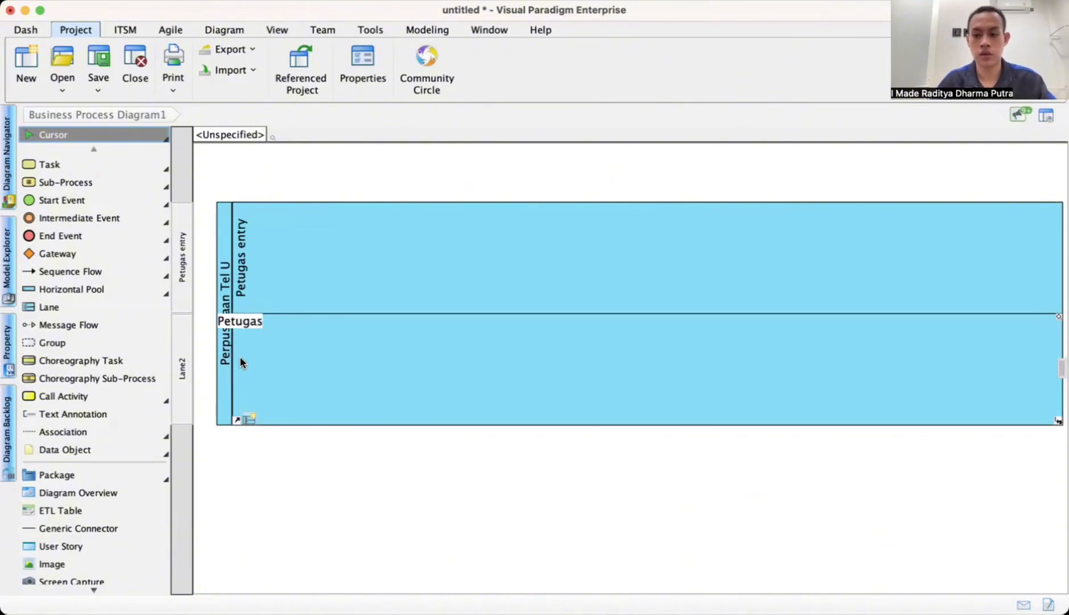
type(" sam")
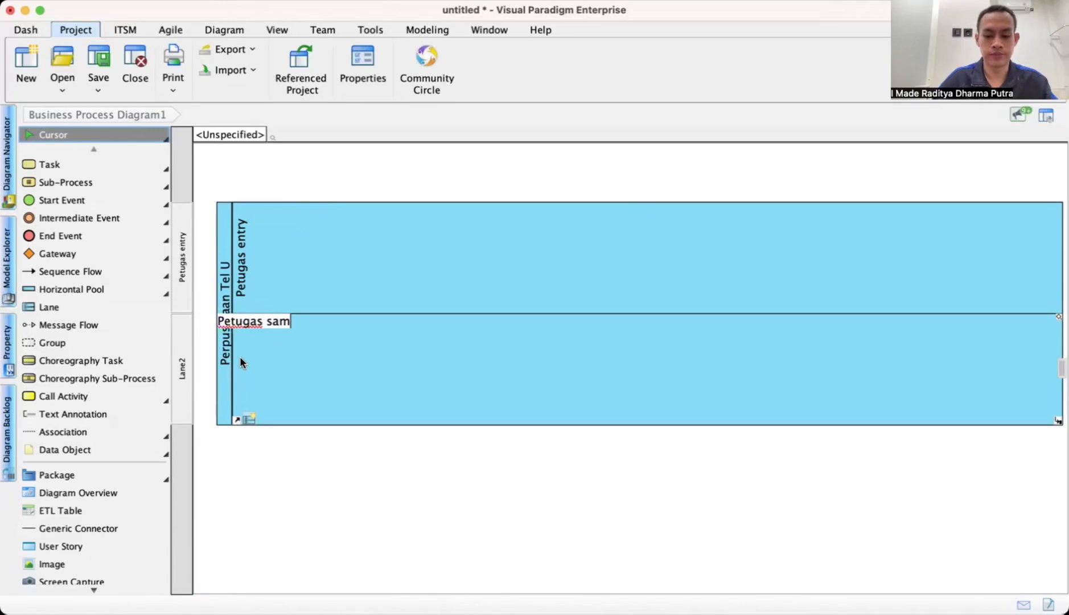
type("pul buka")
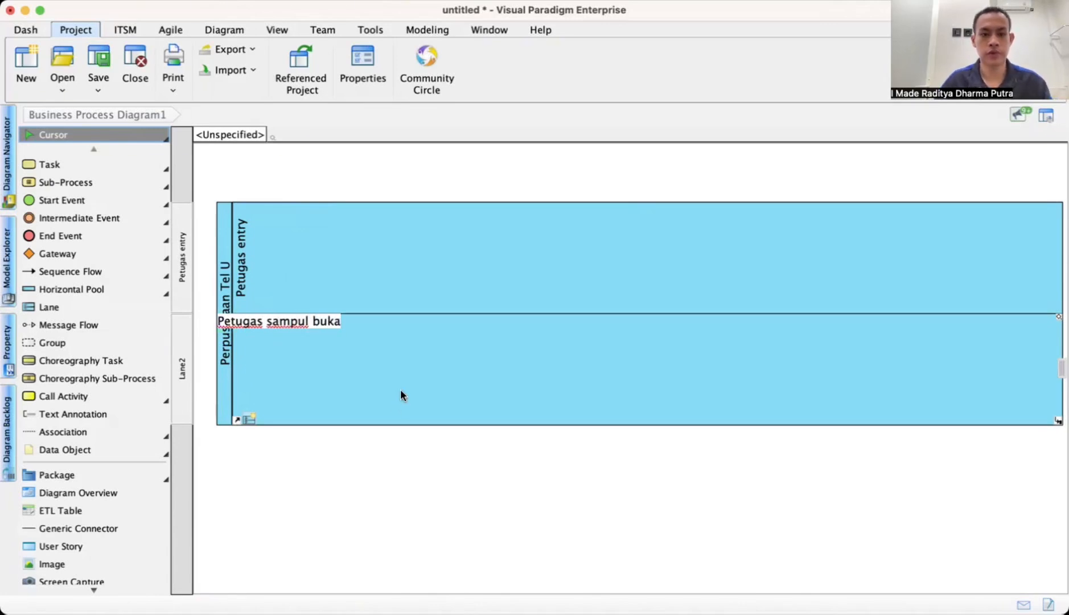
left_click(418, 346)
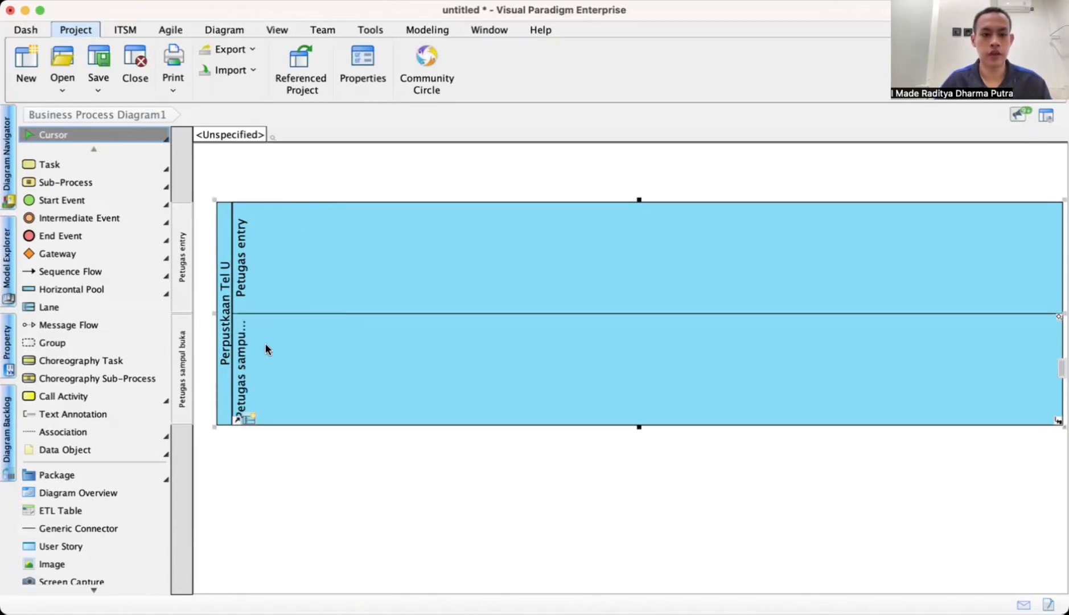
Step: Correct the last word of the lower lane's name so it reads "Petugas sampul buku"
double_click(242, 338)
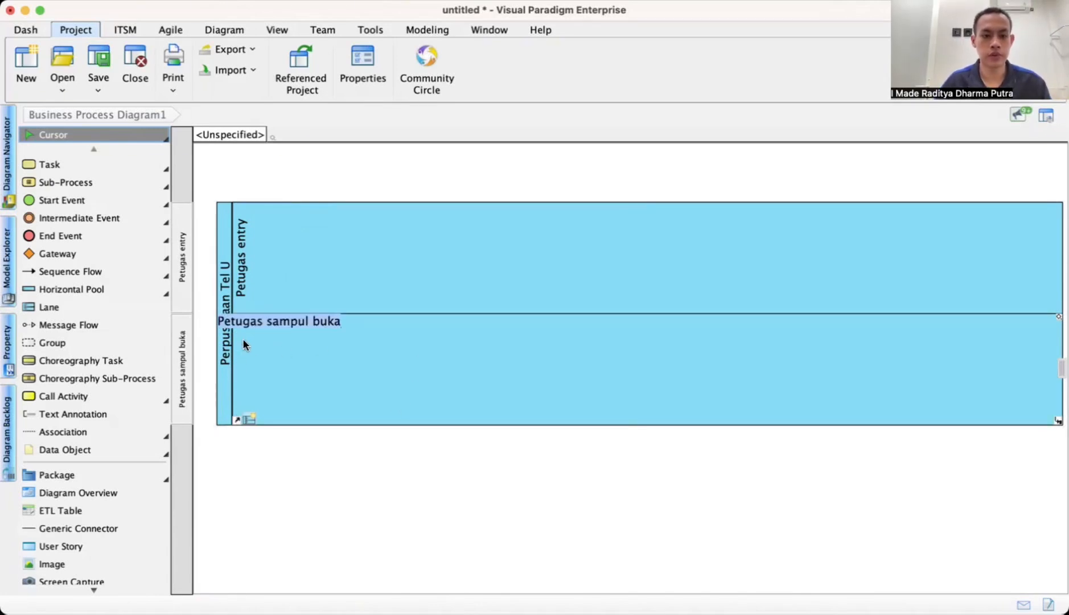
left_click(340, 321)
key("BackSpace")
key("BackSpace")
type("ku")
left_click(444, 361)
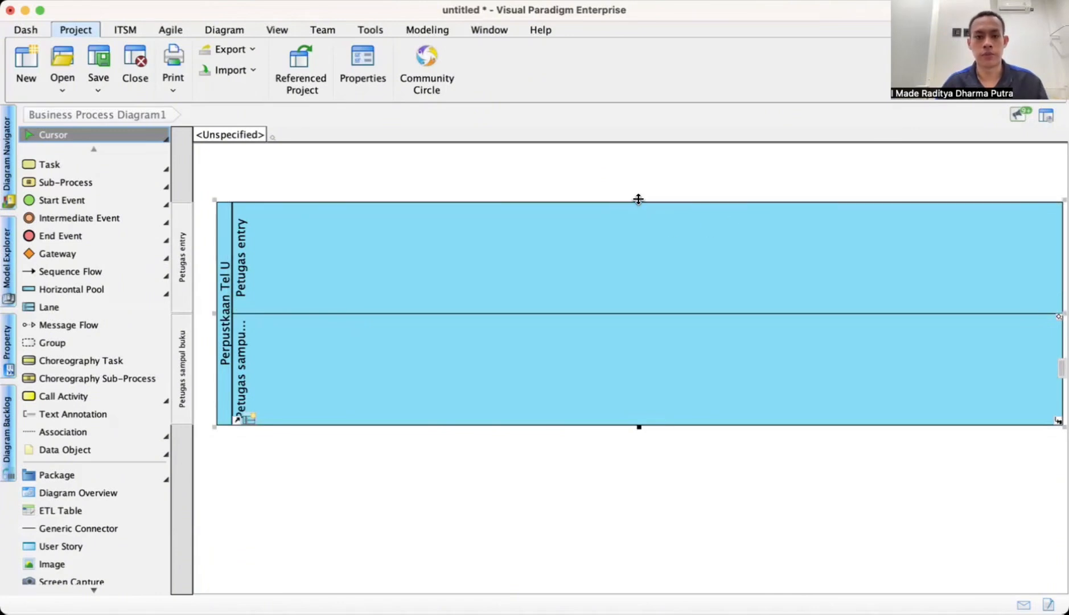
Step: Make the pool taller by extending its lower edge downward and its upper edge slightly upward, enlarging both lanes
left_click(437, 258)
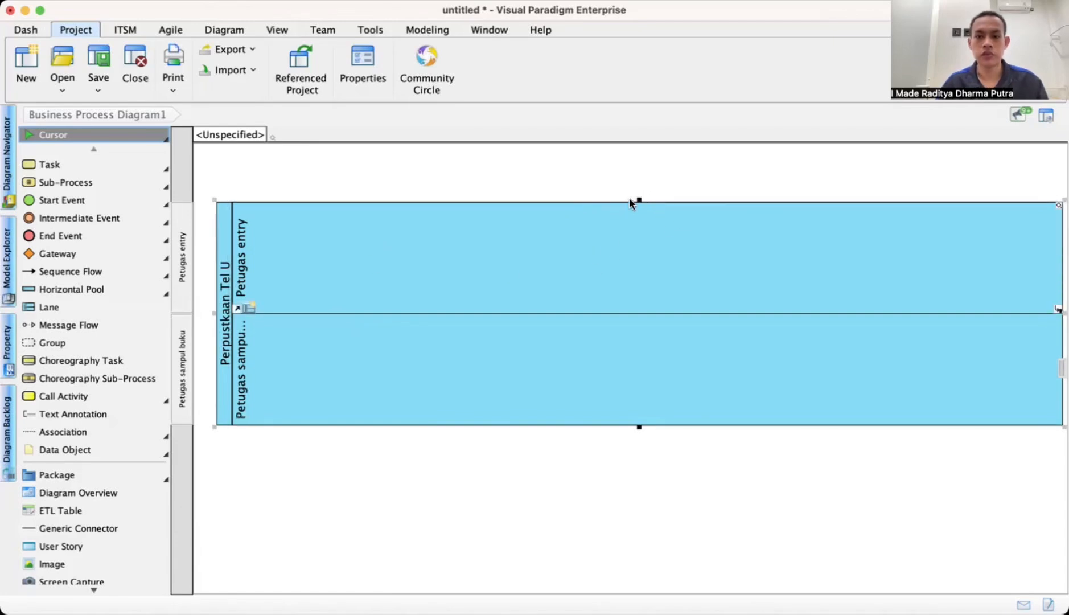
mouse_move(625, 201)
left_mouse_down()
mouse_move(625, 165)
mouse_move(635, 212)
mouse_move(634, 201)
left_mouse_up()
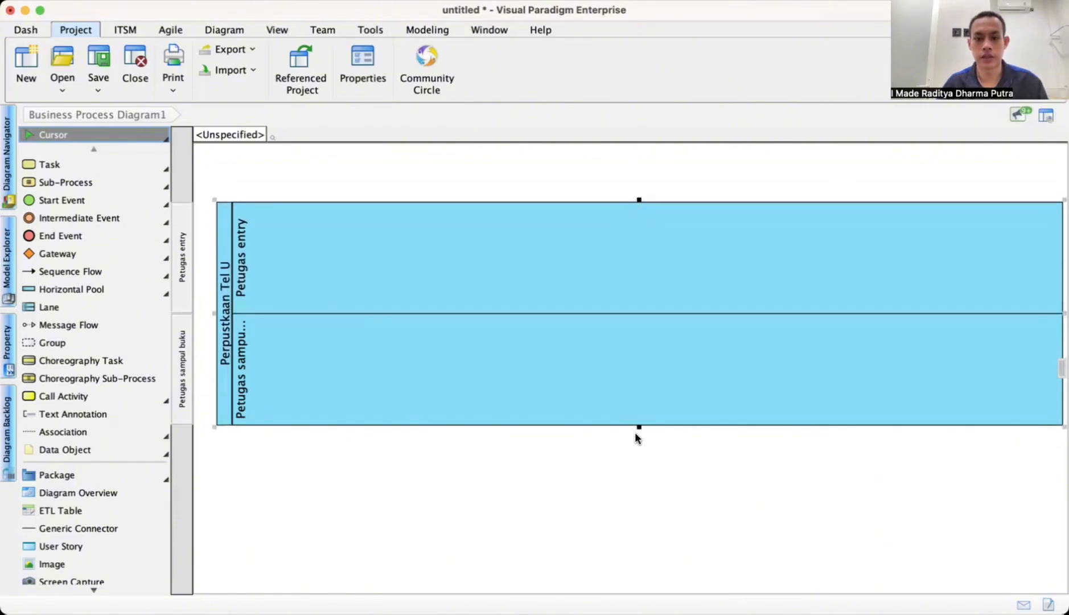
left_click_drag(621, 421, 622, 481)
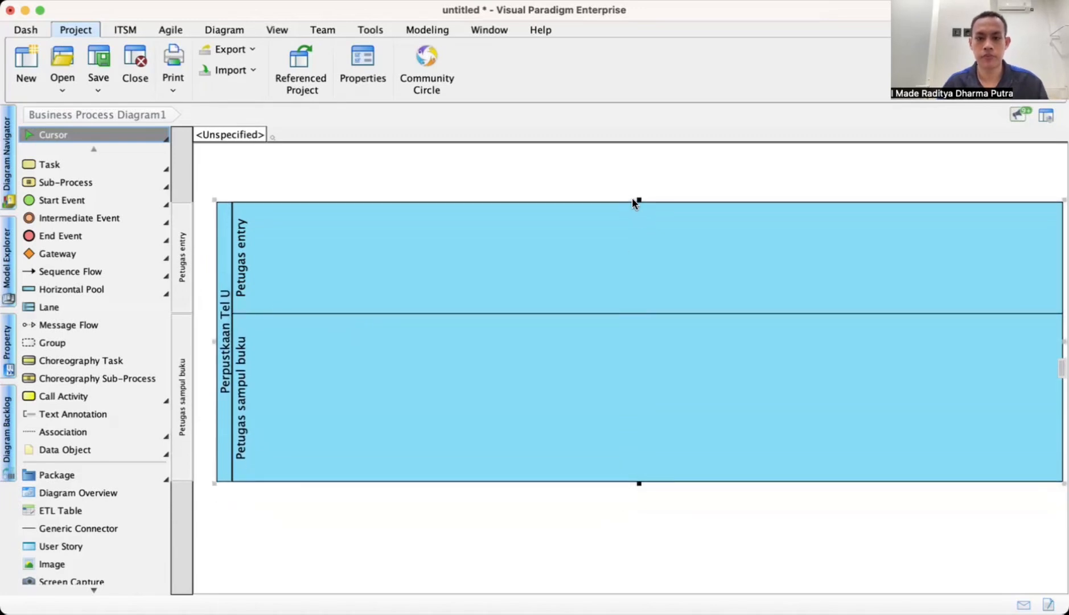
left_click_drag(635, 200, 638, 158)
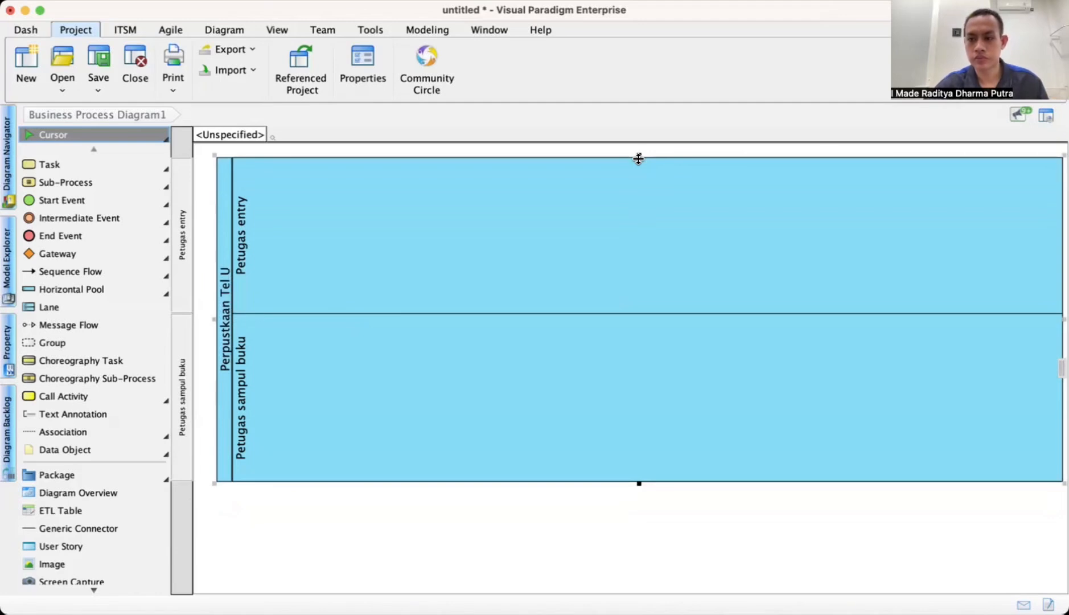
mouse_move(638, 159)
left_mouse_down()
mouse_move(626, 178)
mouse_move(633, 171)
left_mouse_up()
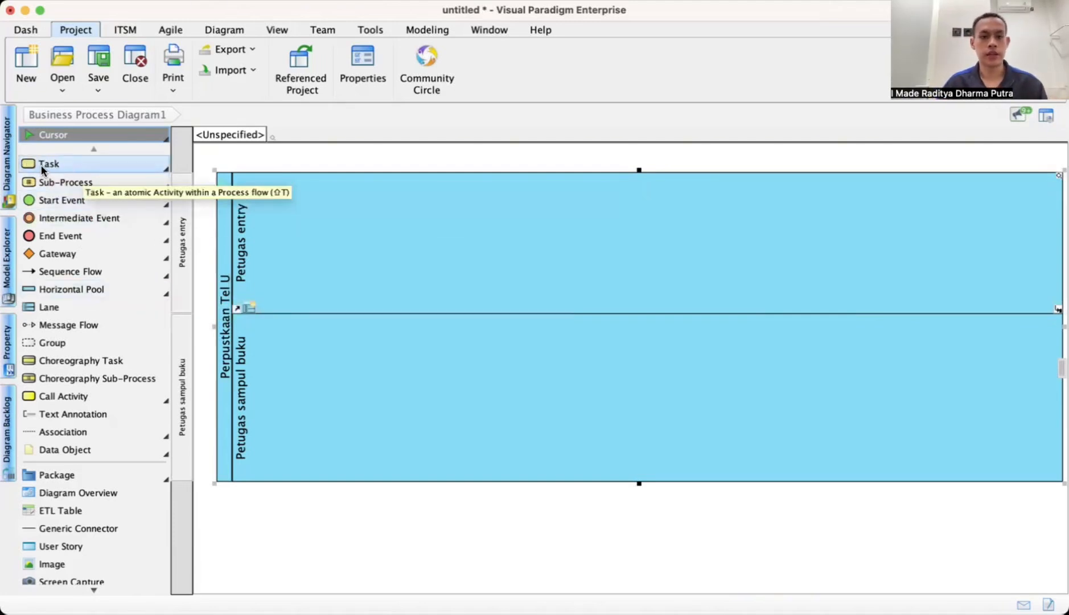
Step: Add a start event named "Buku baru diterima" near the beginning of the Petugas entry lane and shift it slightly right
left_click(57, 200)
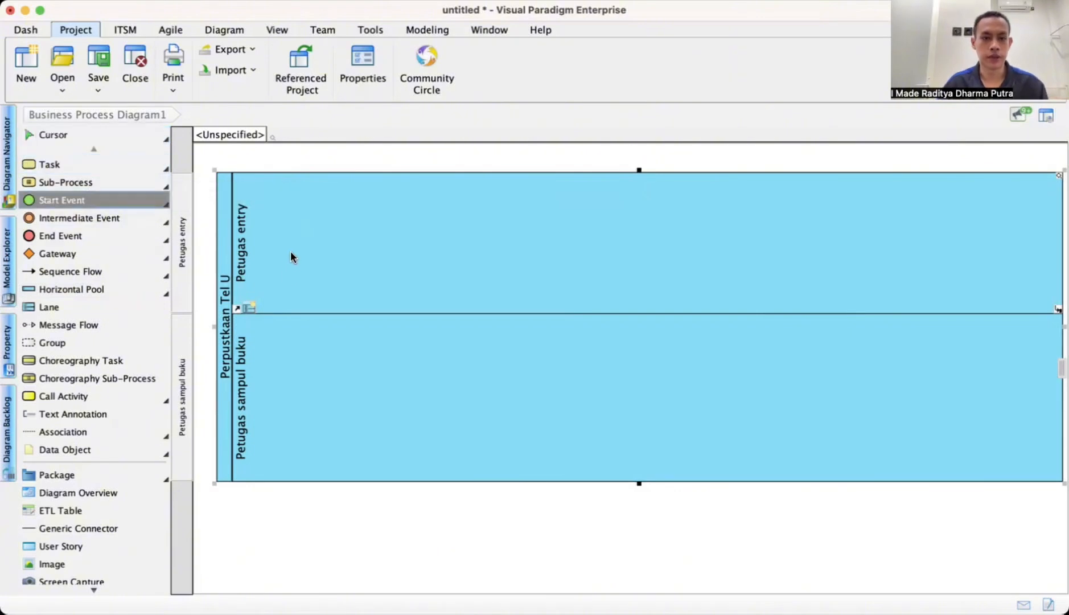
left_click(299, 236)
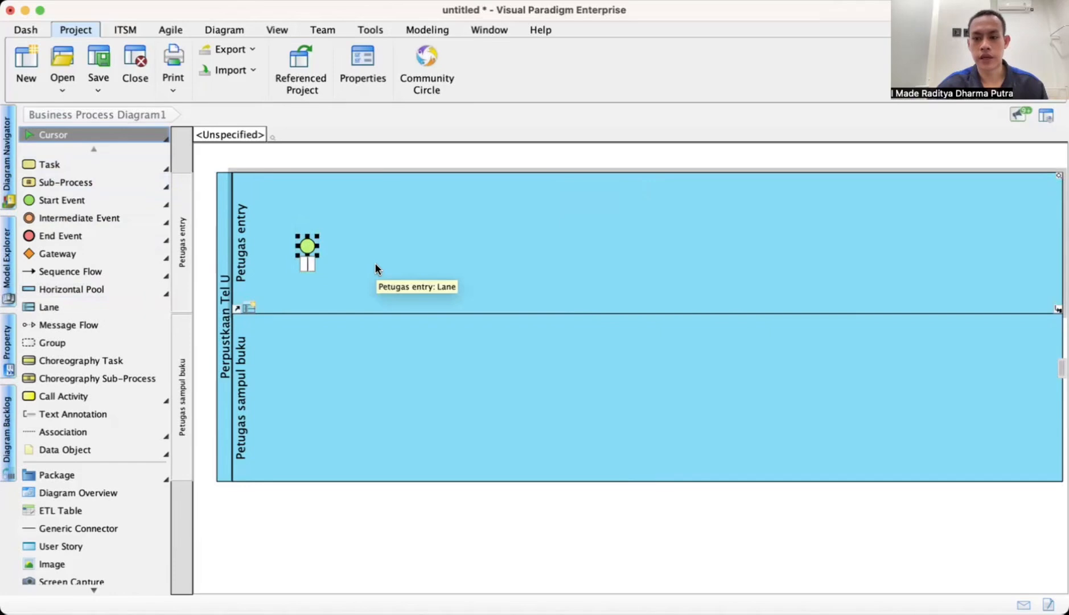
type("Buku ")
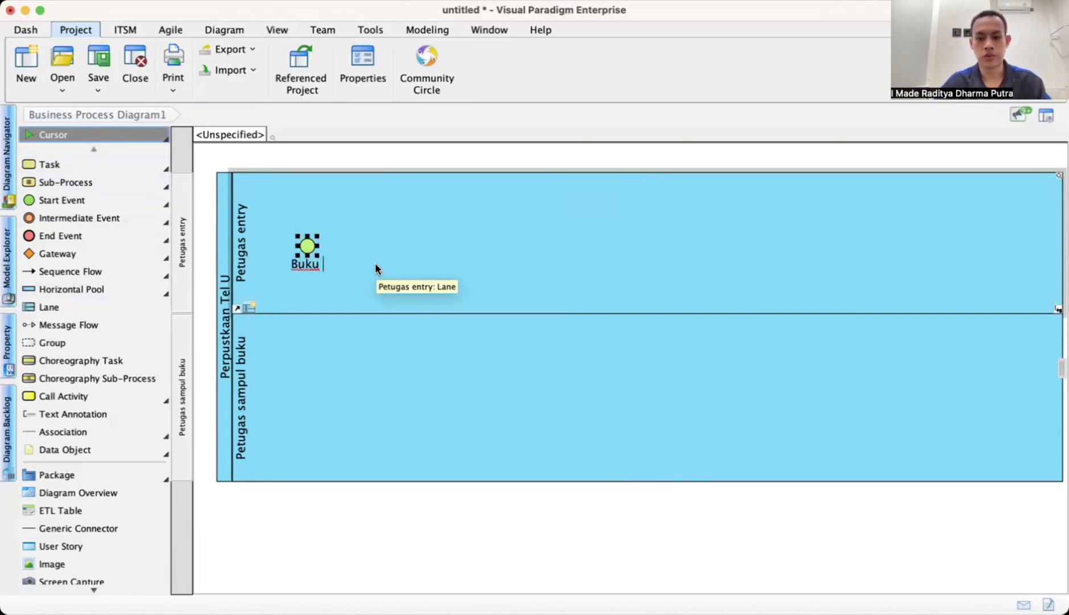
type("baru ")
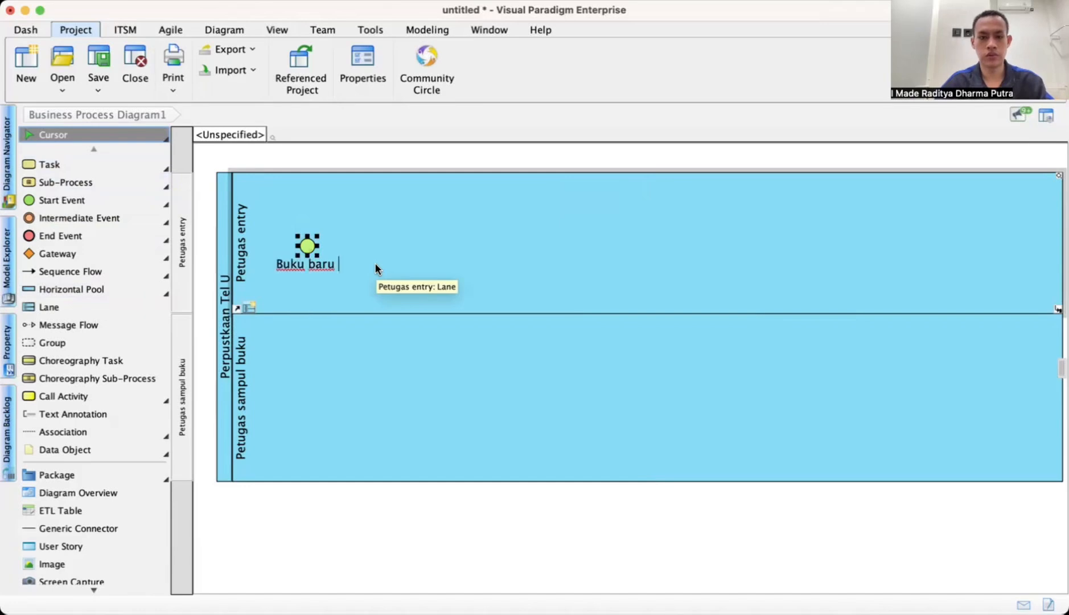
type("diterima")
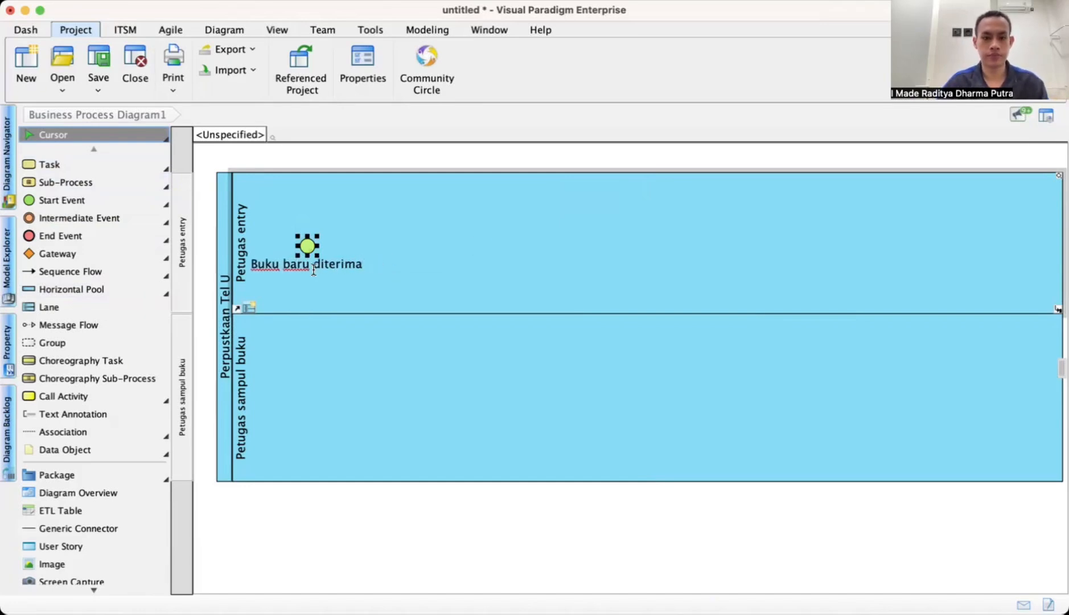
key("Return")
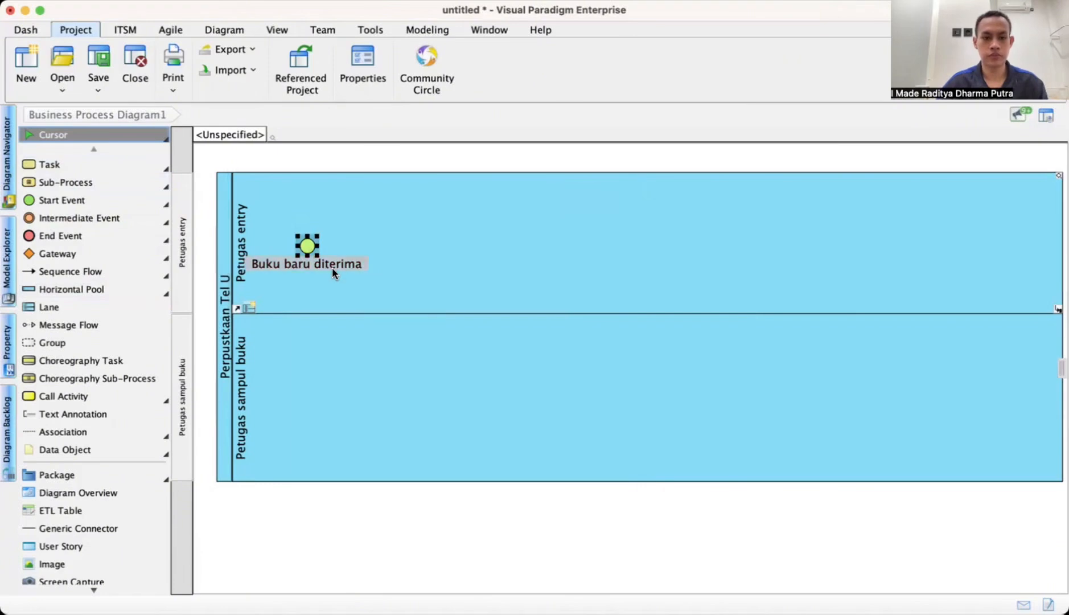
left_click_drag(305, 247, 328, 242)
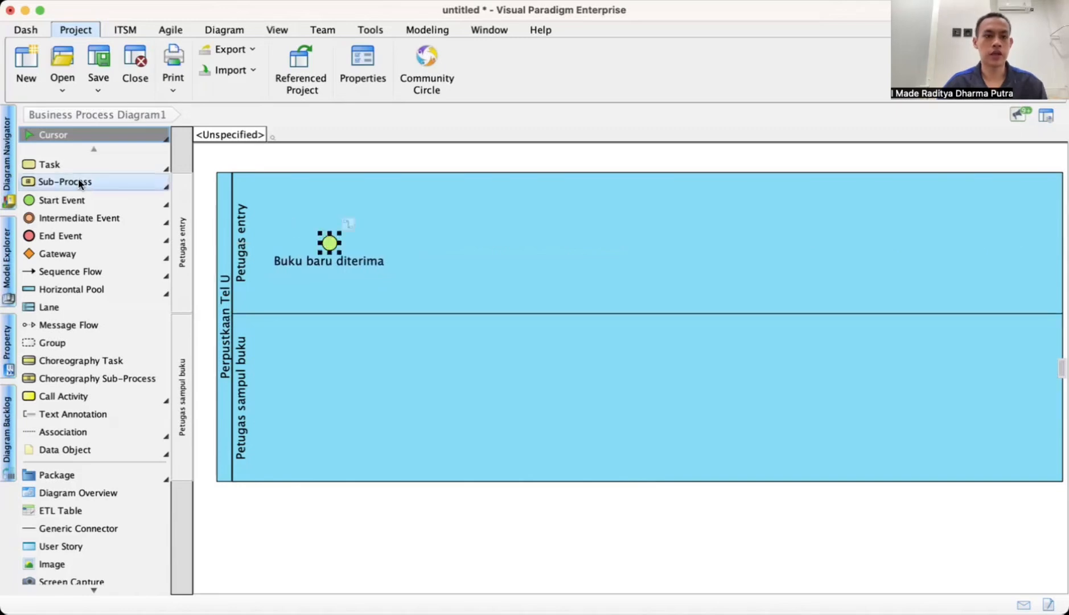
Step: Add a task named "Memasukan data buku" to the right of the start event, aligned with it
left_click(48, 164)
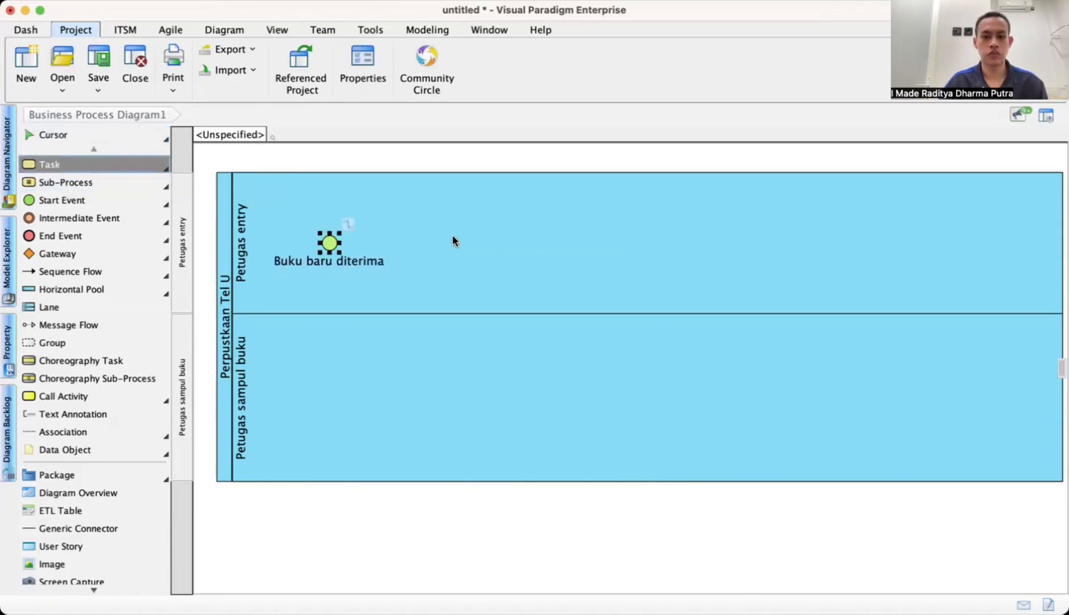
left_click(427, 243)
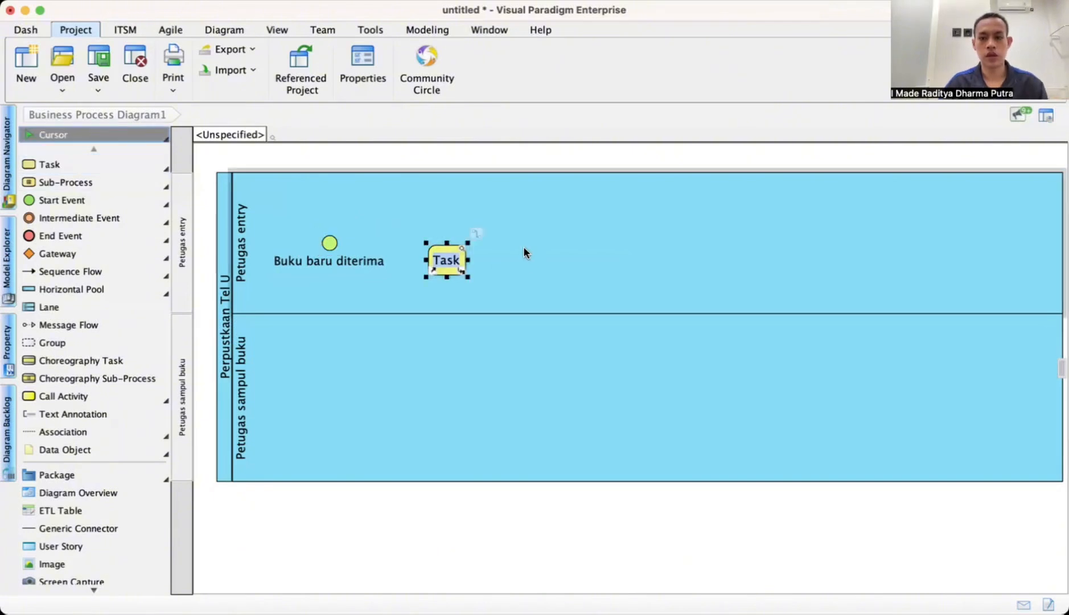
type("Mem")
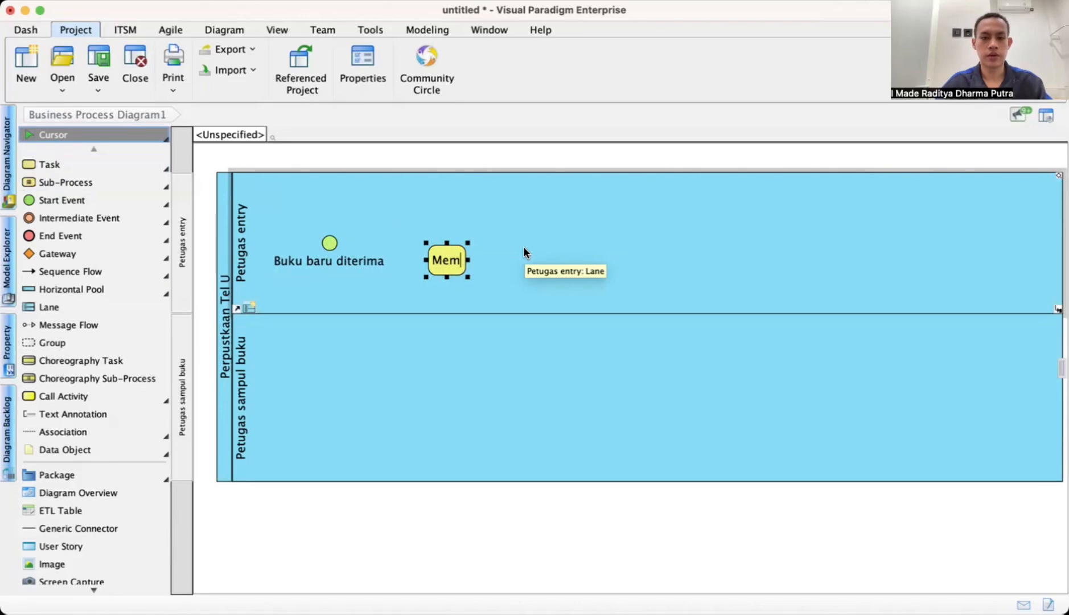
type("asukan ")
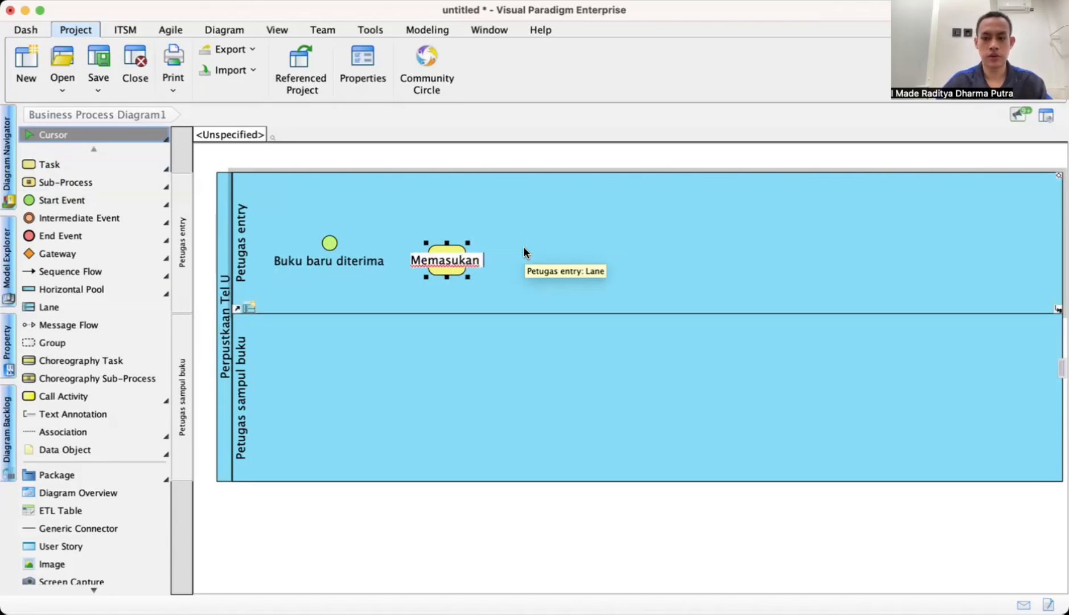
type("data")
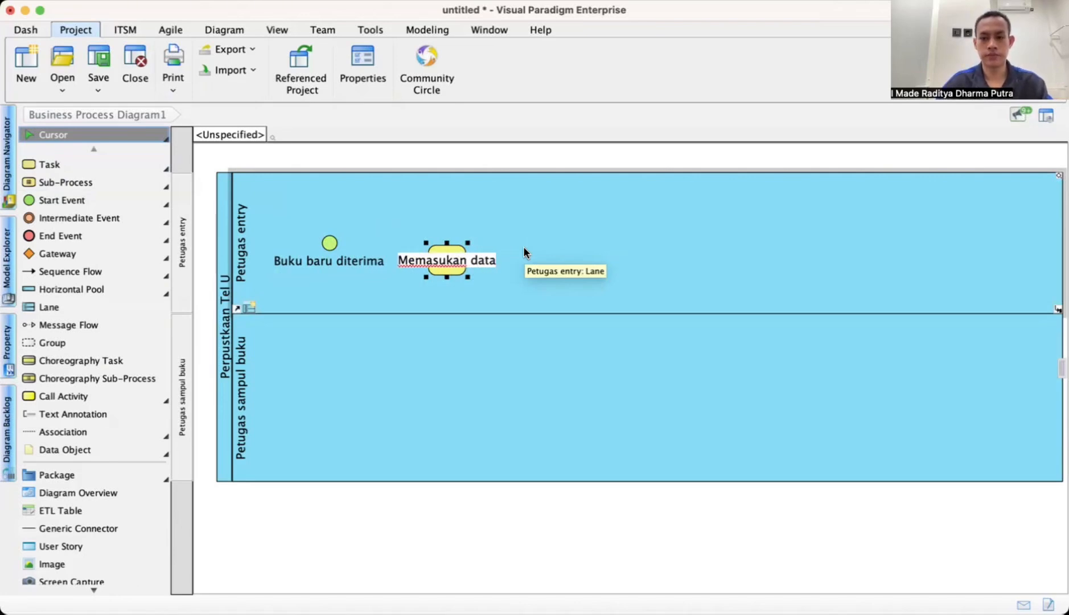
type(" buku")
left_click(545, 239)
left_click_drag(512, 260, 488, 247)
left_click(486, 246)
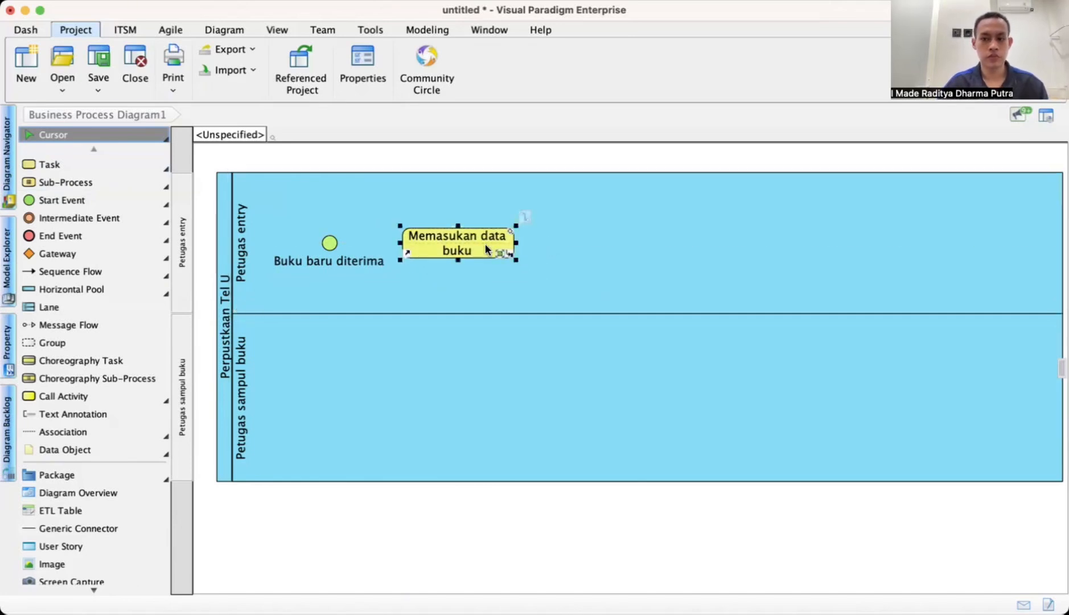
Step: Add a task named "Mencetak label buku" to the right of the Memasukan data buku task, aligned with it
left_click(64, 164)
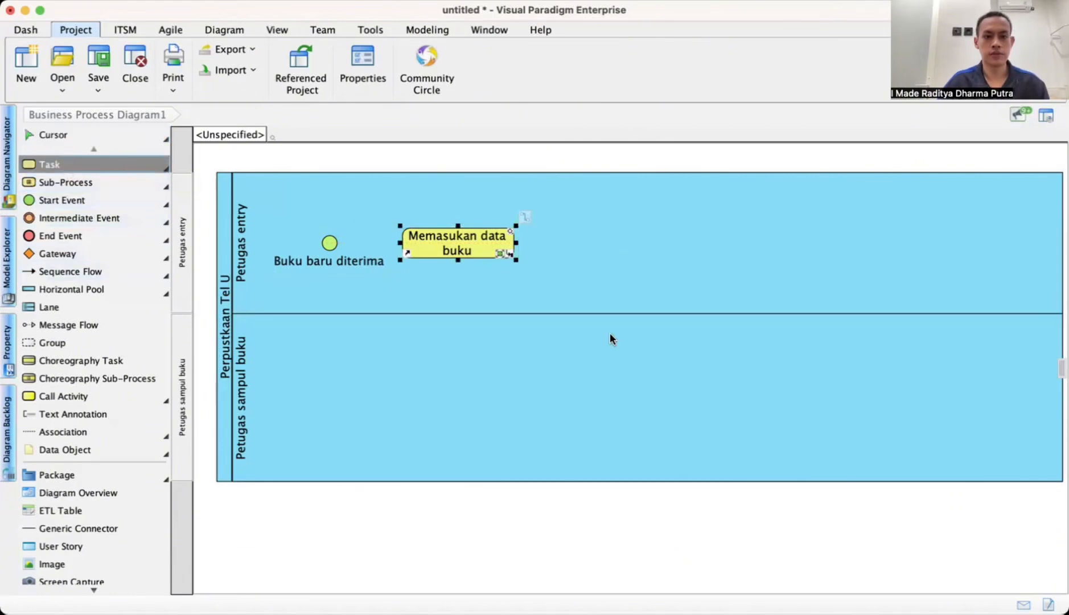
left_click(594, 255)
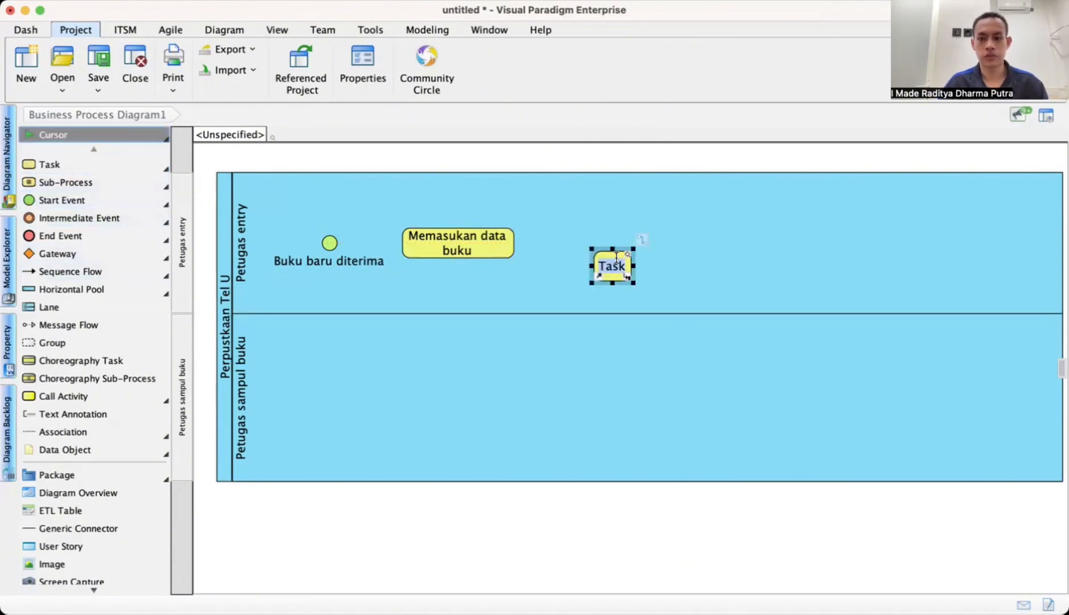
type("M")
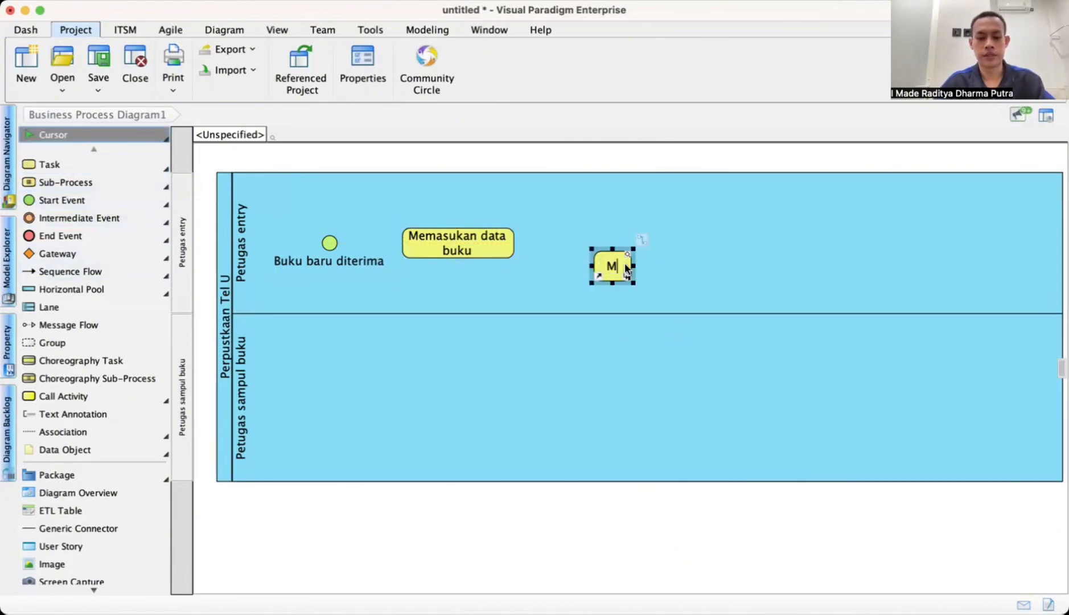
type("engat")
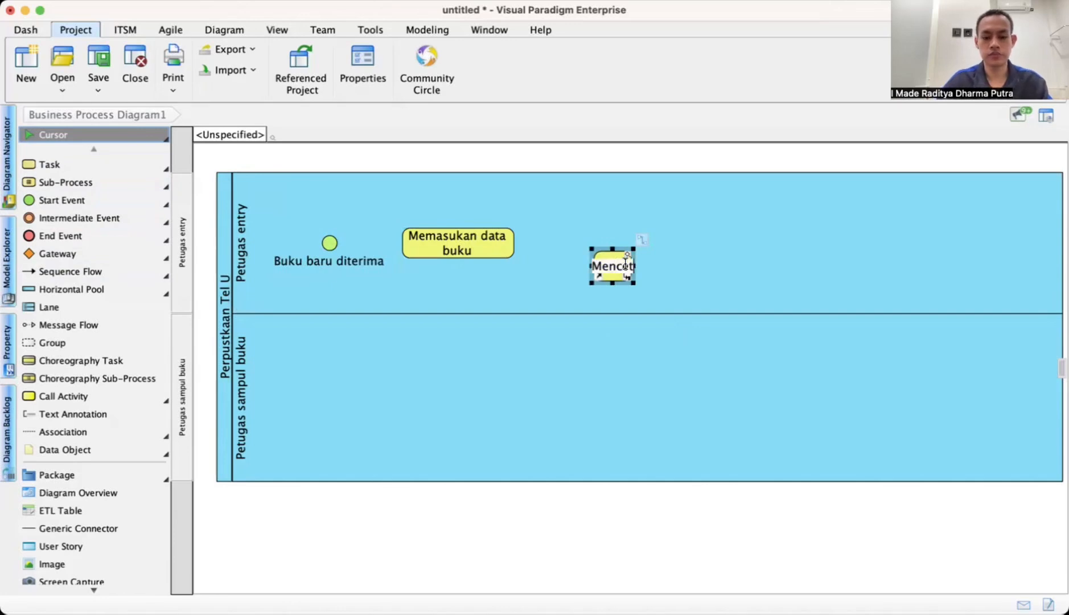
key("BackSpace")
key("BackSpace")
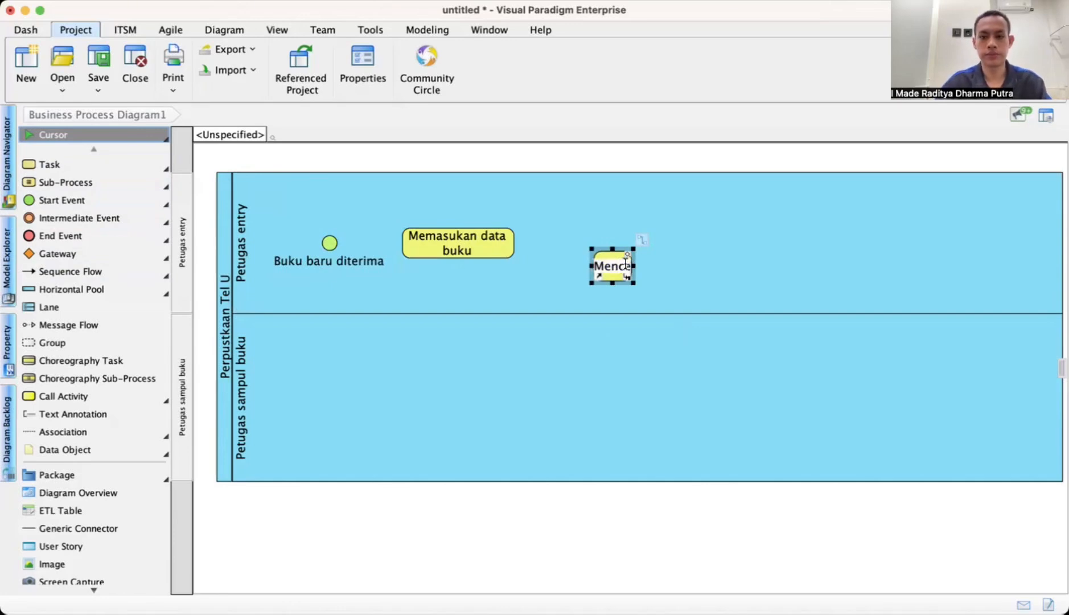
type("eta")
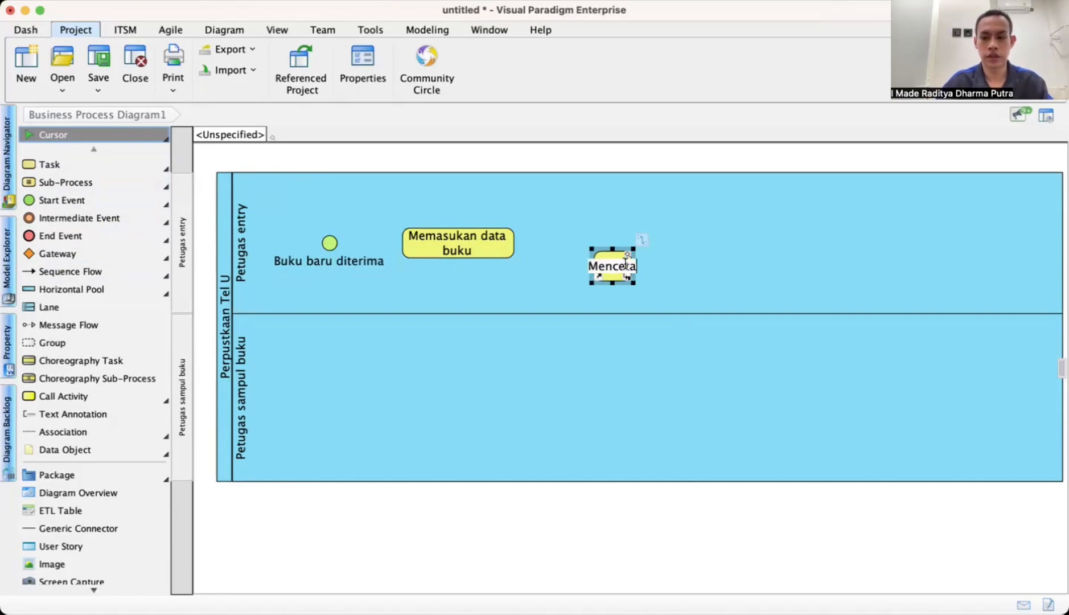
type("k label")
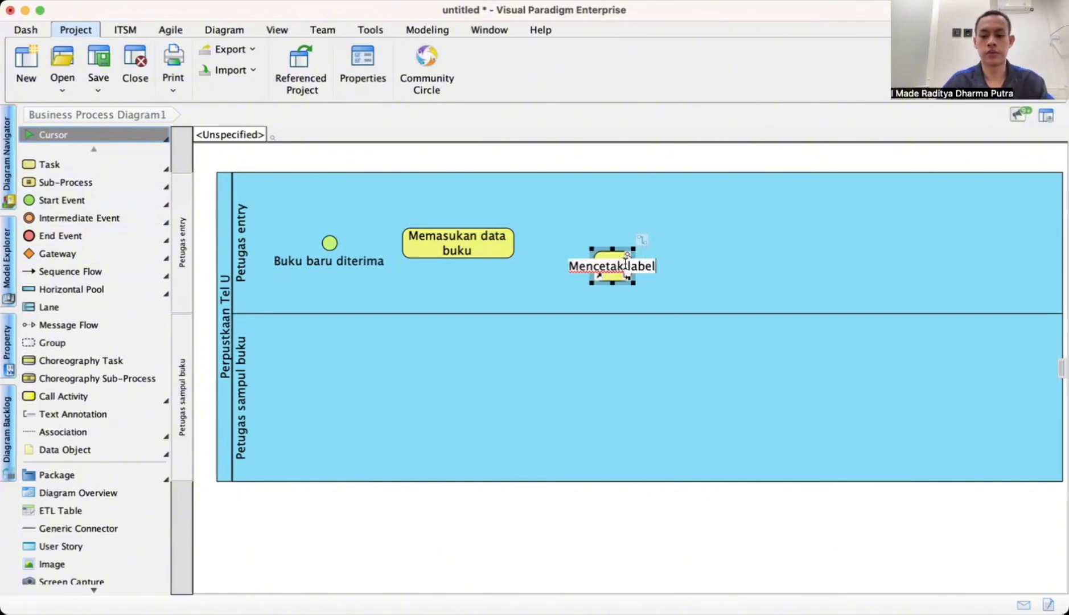
type(" buku")
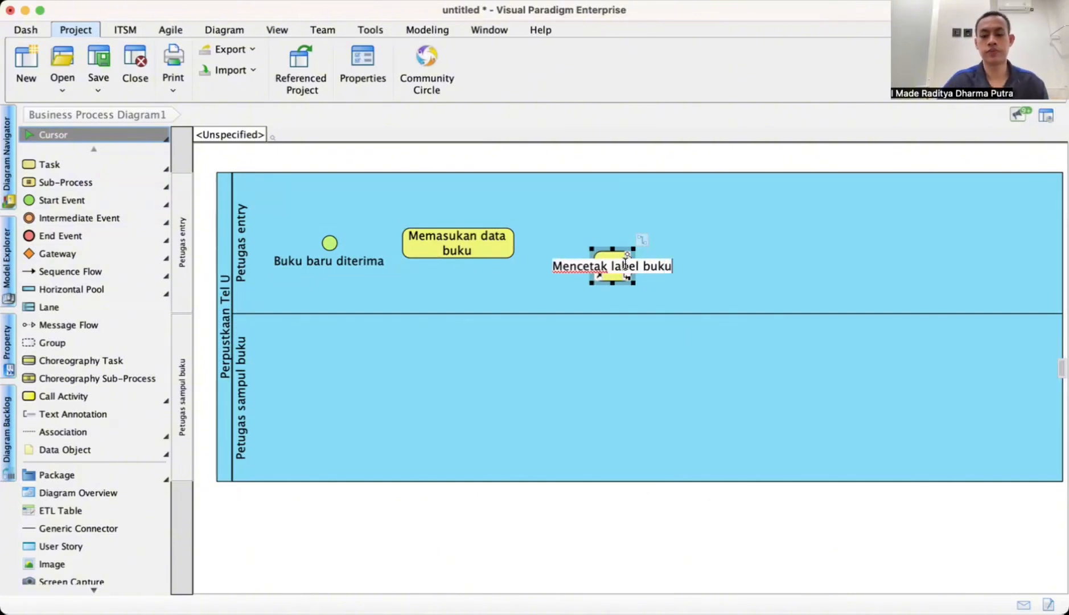
left_click(799, 241)
left_click(654, 266)
left_click_drag(655, 266, 628, 248)
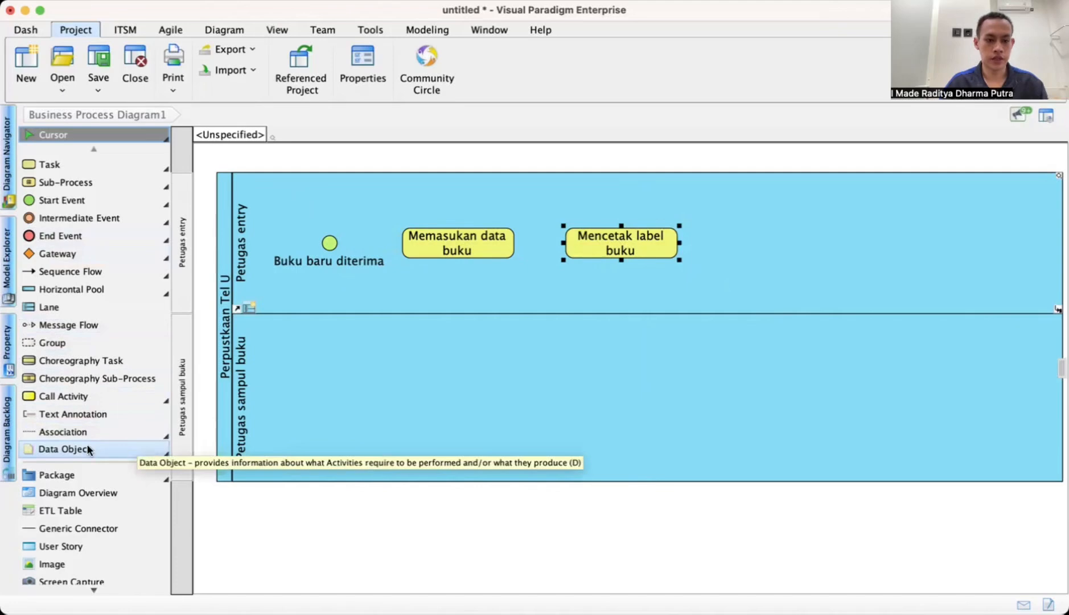
Step: Place a data object above the Memasukan data buku task, extending the Petugas entry lane upward to make room for it
left_click(45, 449)
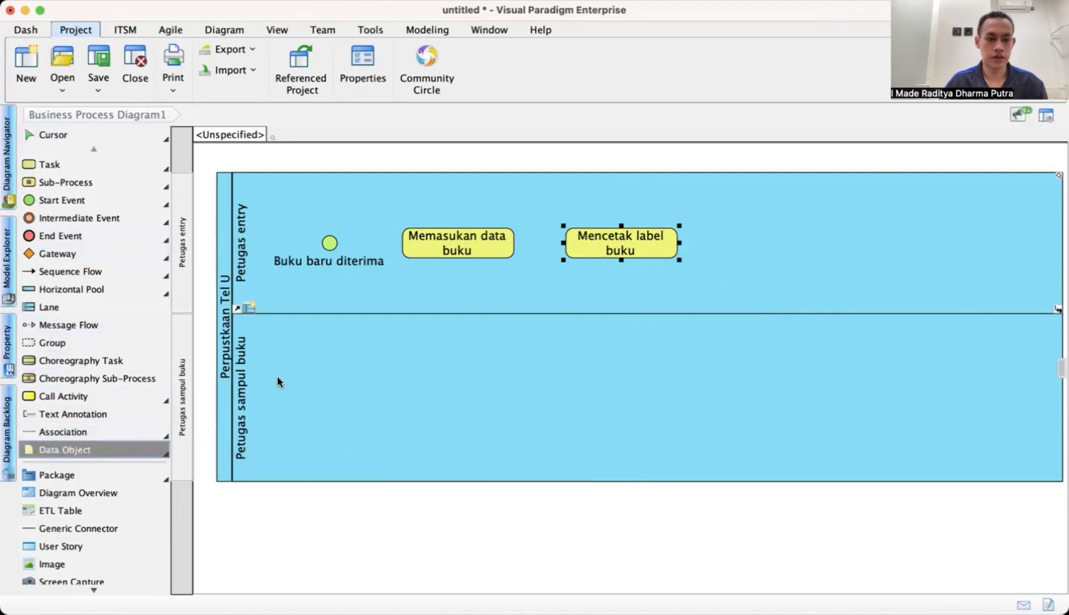
left_click(434, 197)
mouse_move(450, 219)
left_mouse_down()
mouse_move(452, 188)
mouse_move(452, 198)
left_mouse_up()
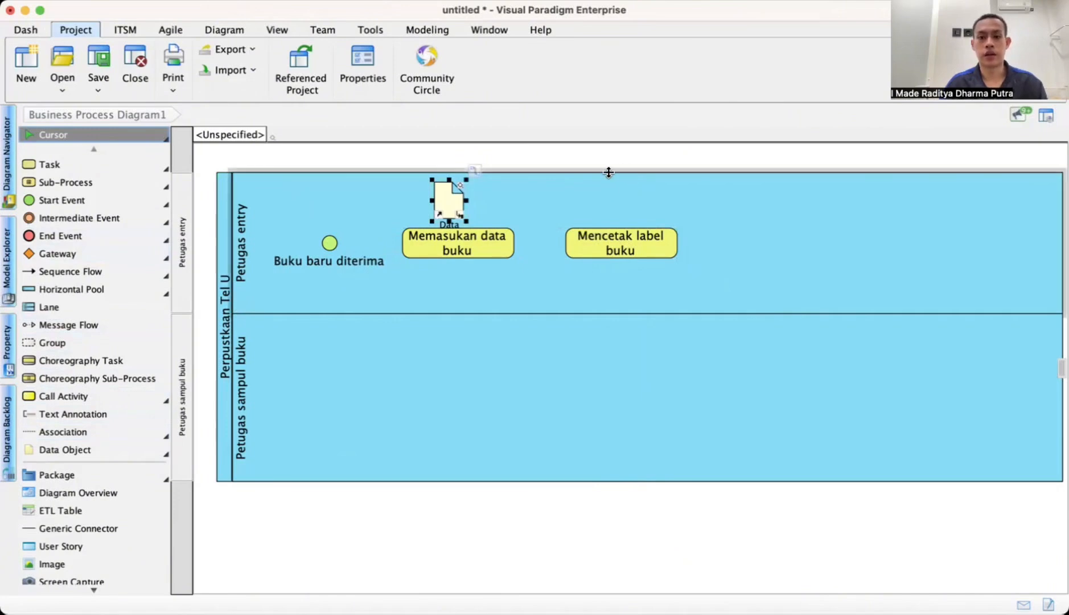
left_click_drag(609, 173, 606, 130)
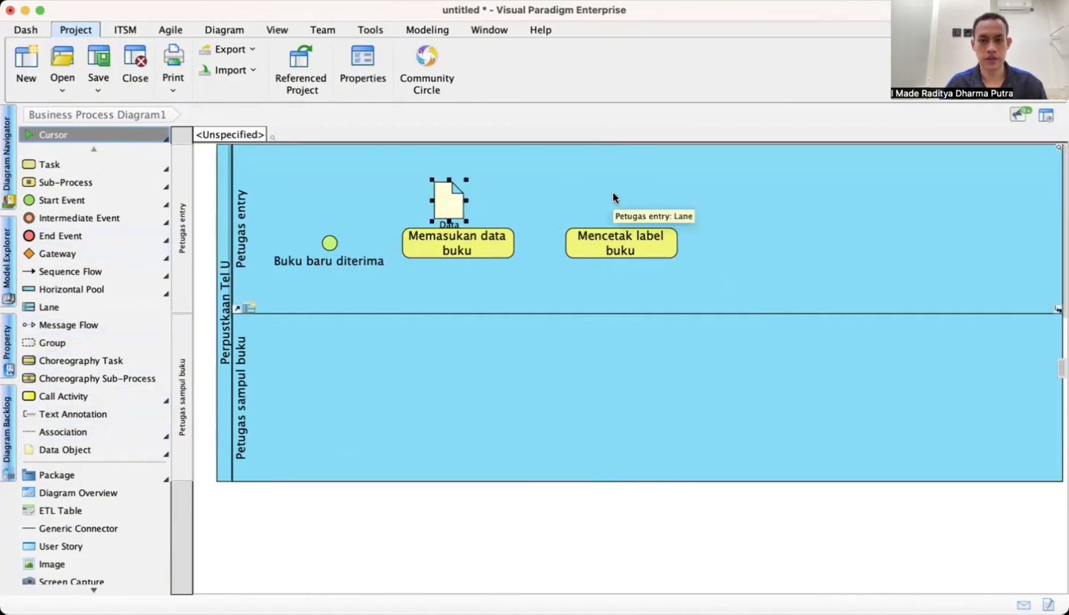
left_click(524, 249)
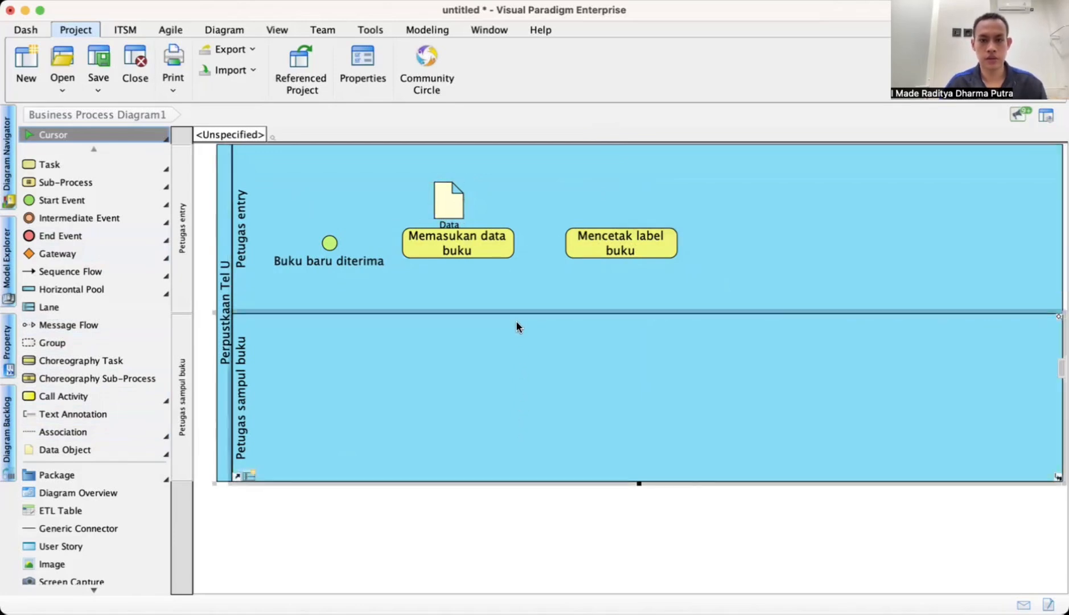
left_click_drag(448, 204, 452, 174)
left_click(456, 168)
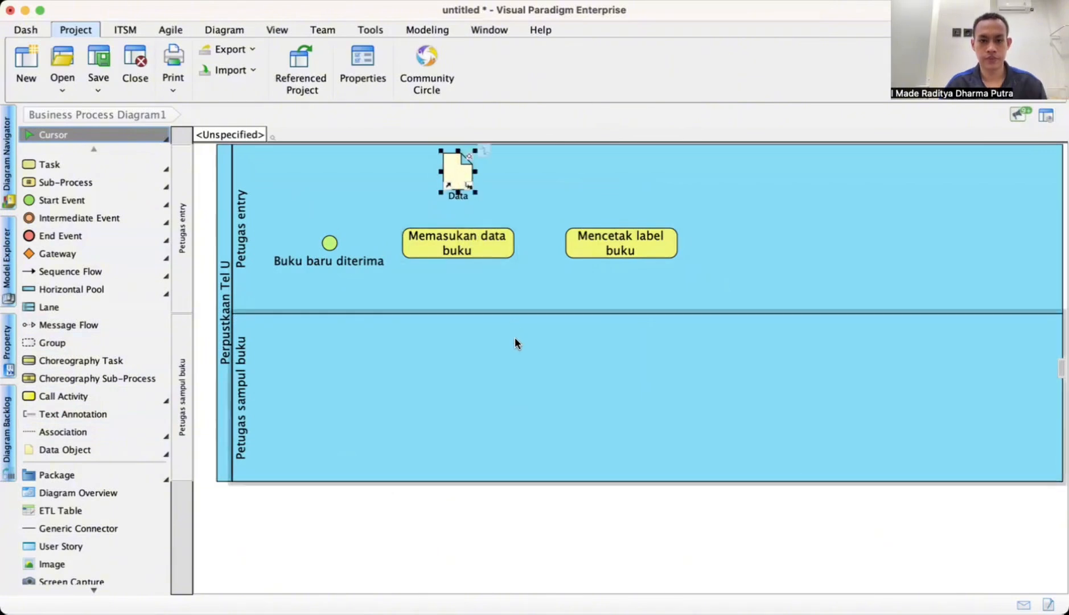
Step: Extend the Petugas entry lane downward and place a data store below the Memasukan data buku task
left_click_drag(517, 313, 517, 360)
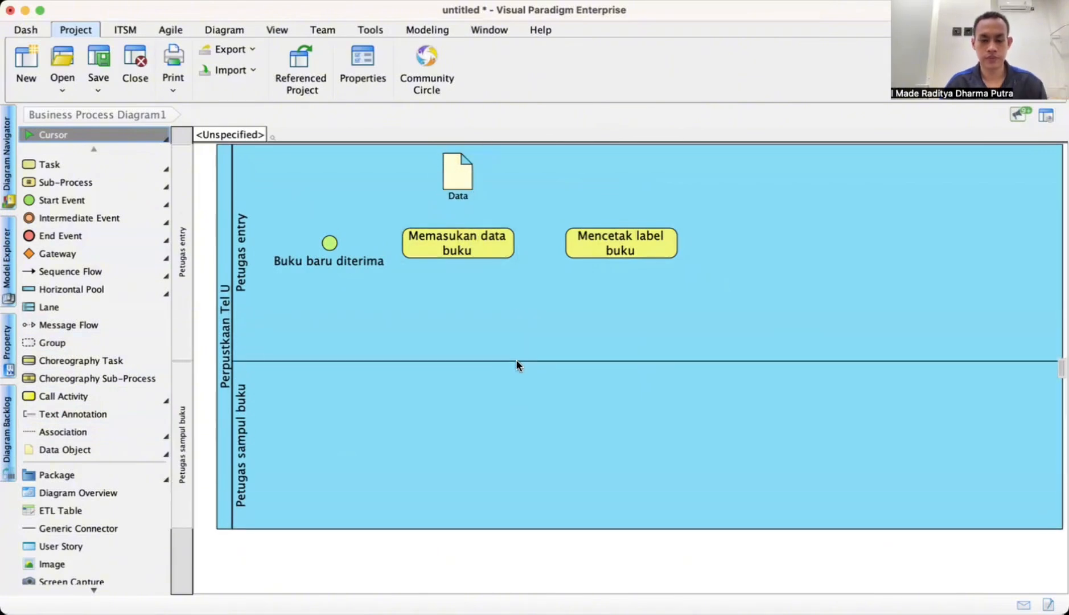
left_click(166, 448)
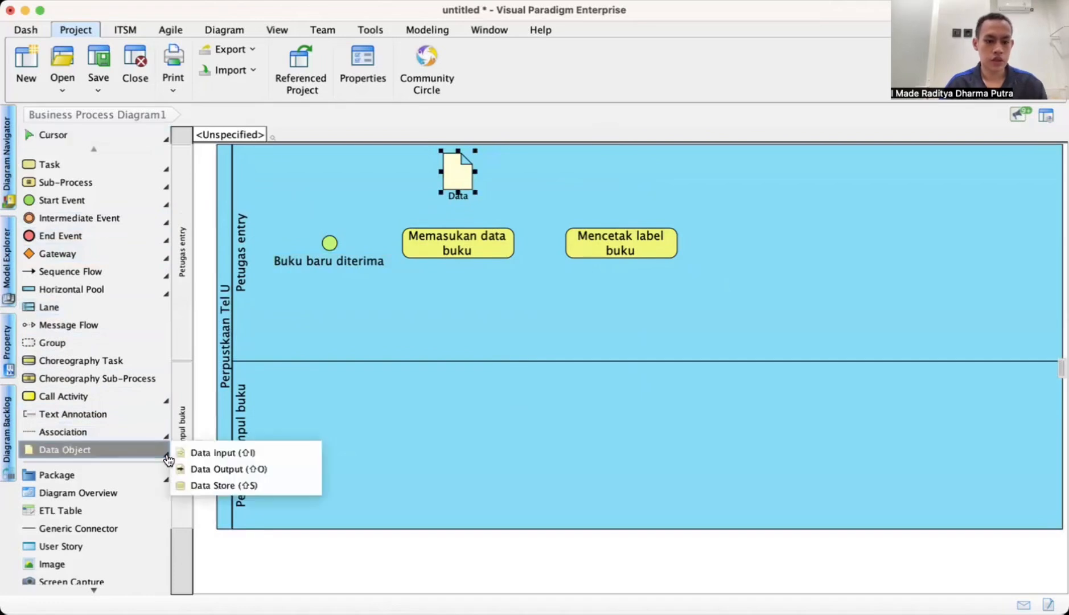
left_click(195, 485)
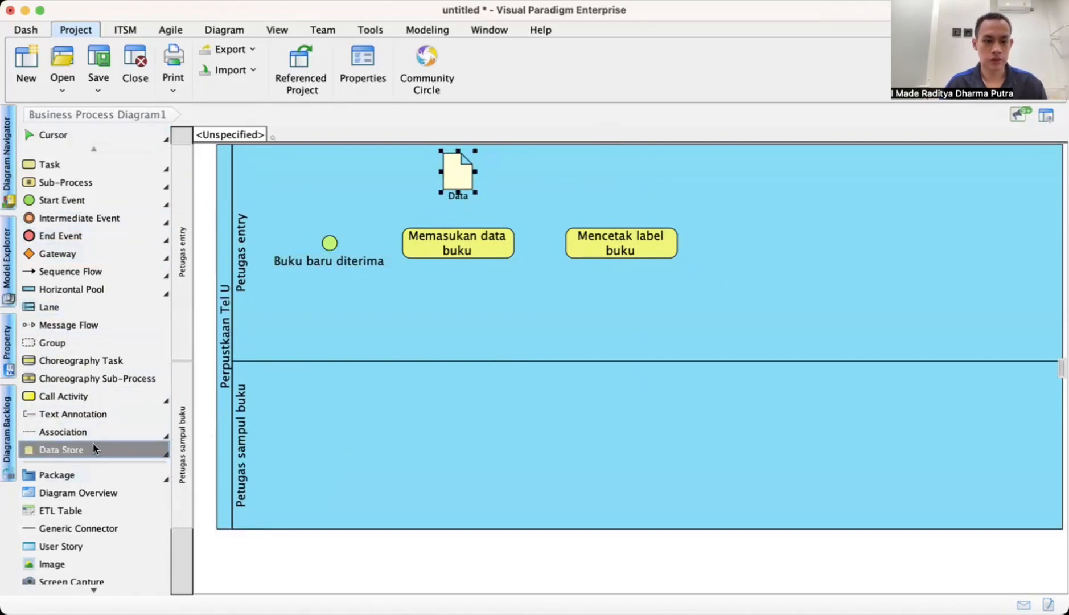
left_click(461, 308)
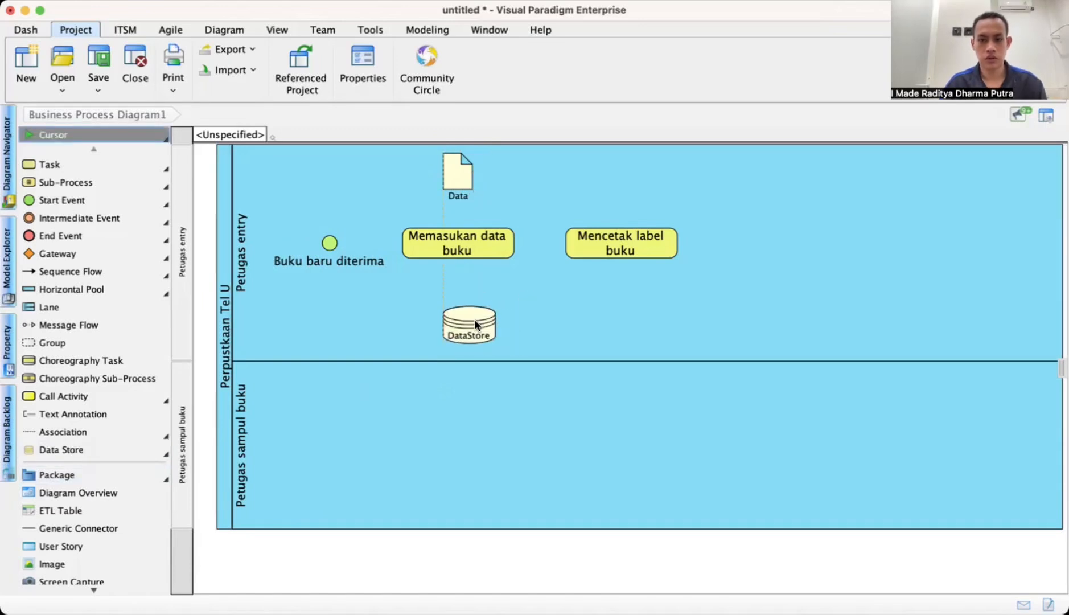
Step: Name the data object above the Memasukan data buku task "Buku baru" and the data store below it "Database buku perpus"
left_click(462, 184)
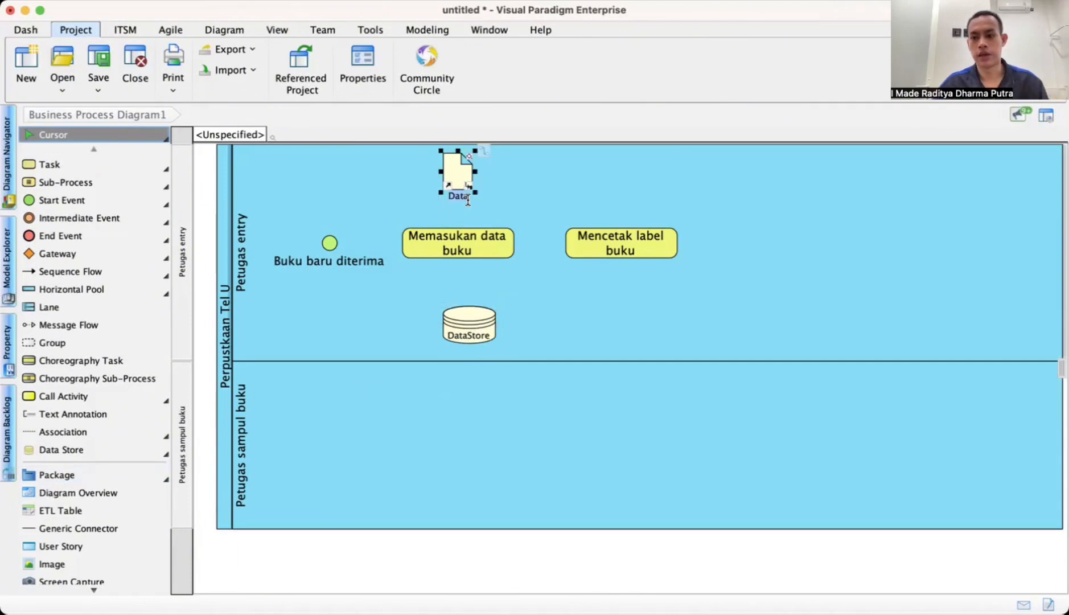
type("Buku baru")
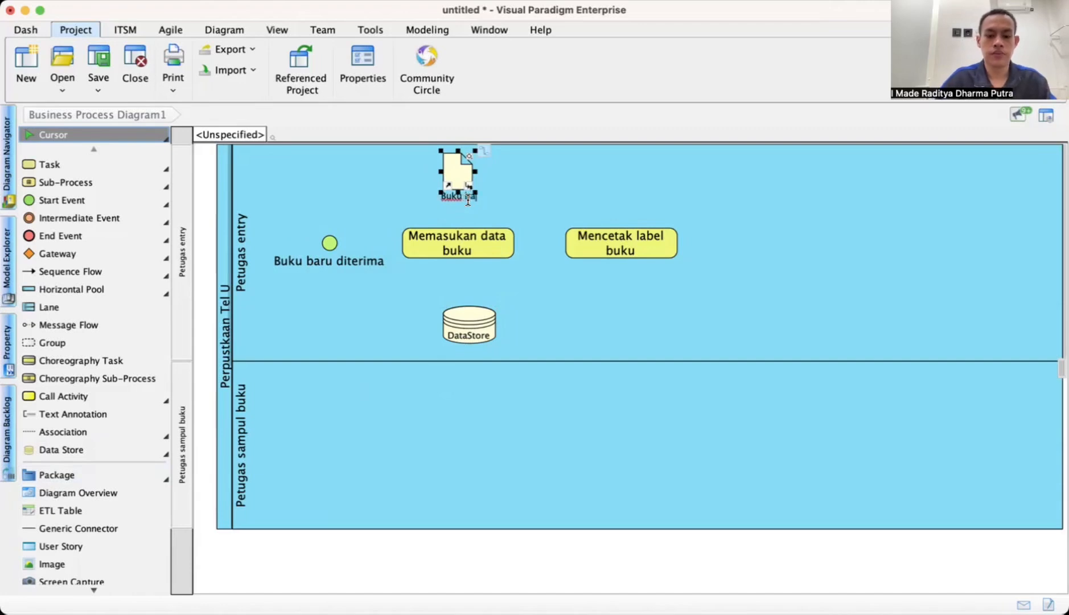
double_click(491, 336)
type("D")
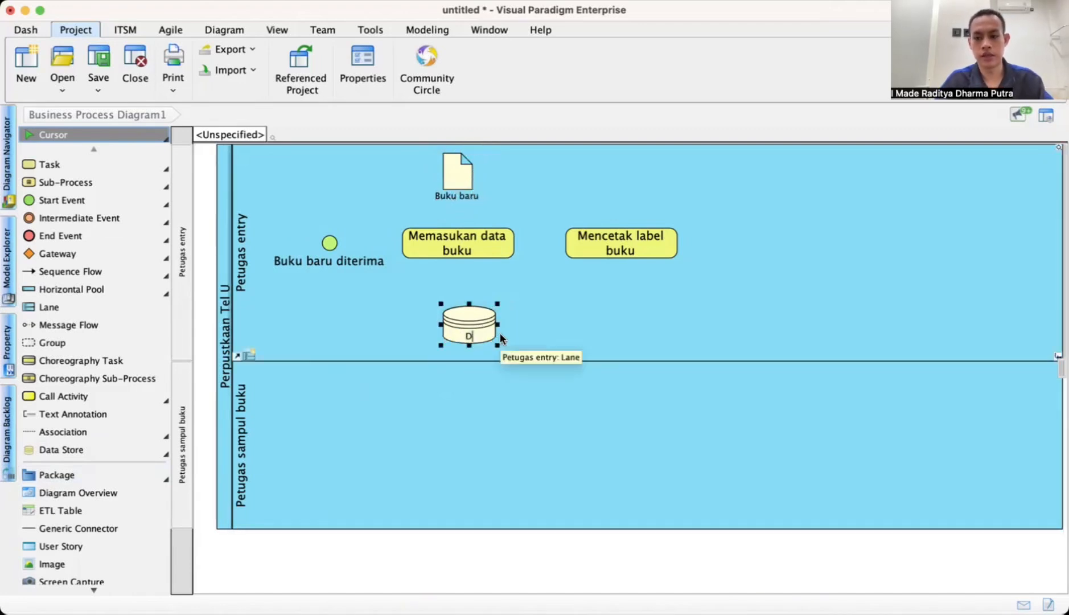
type("atabase")
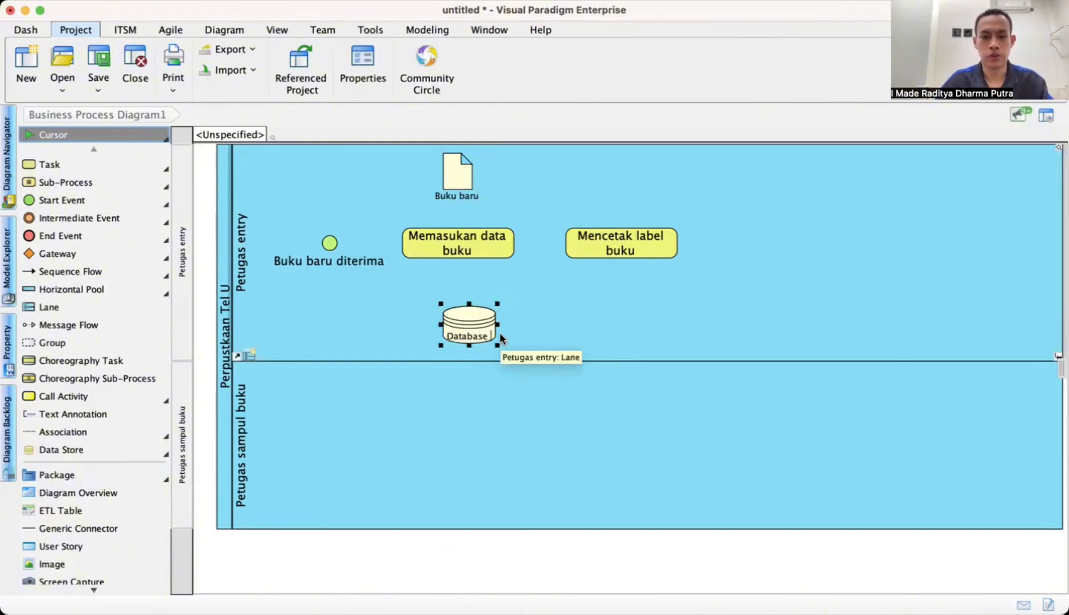
type(" buku")
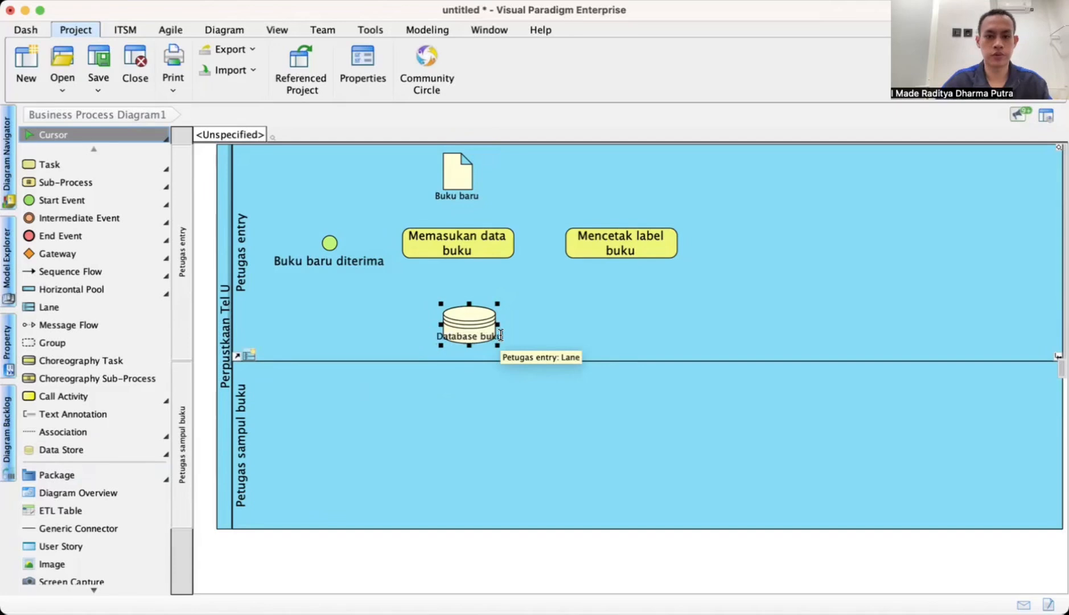
type(" terpus")
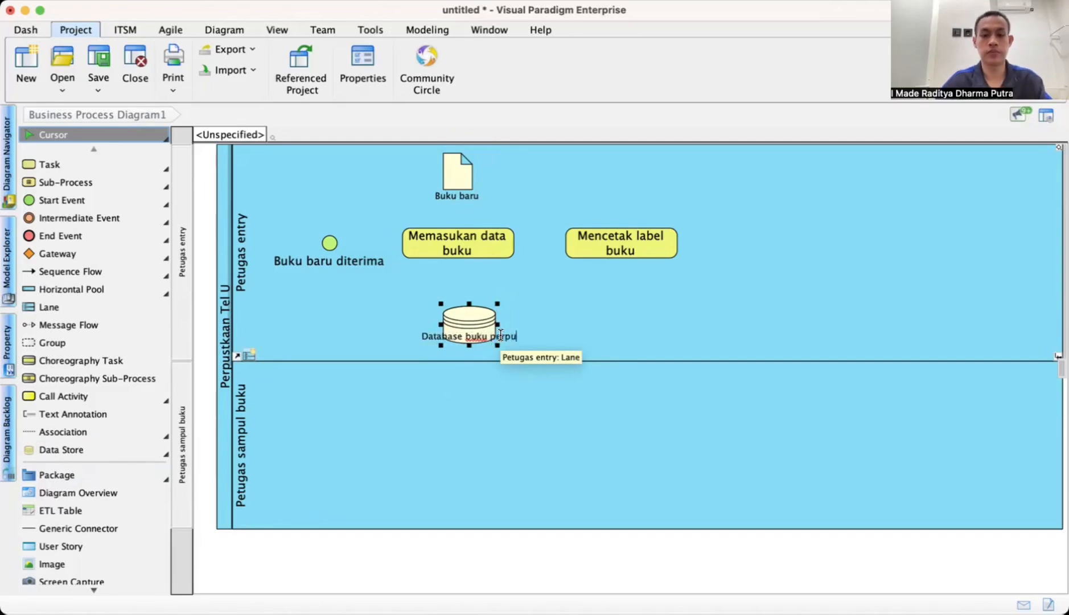
left_click(603, 316)
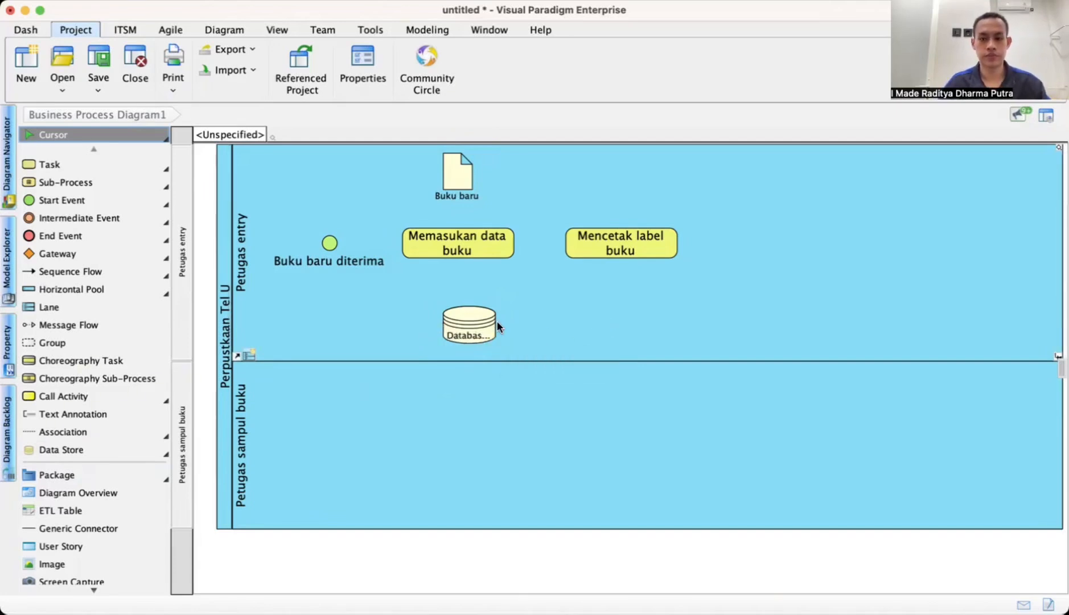
Step: Center the data store beneath the Memasukan data buku task and activate the Task tool
left_click_drag(477, 324, 467, 309)
left_click(698, 304)
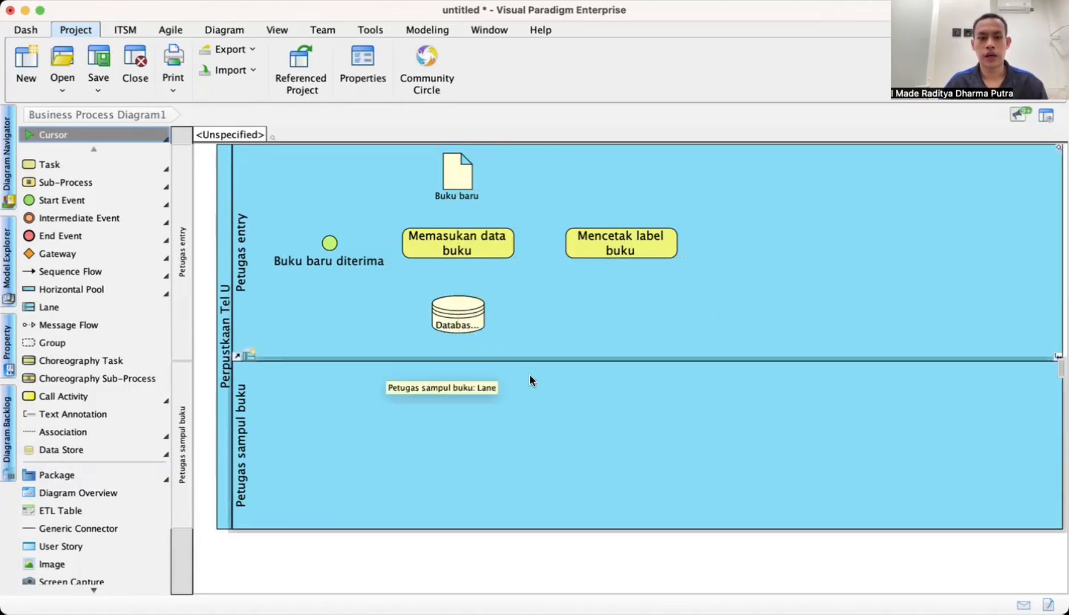
left_click(499, 399)
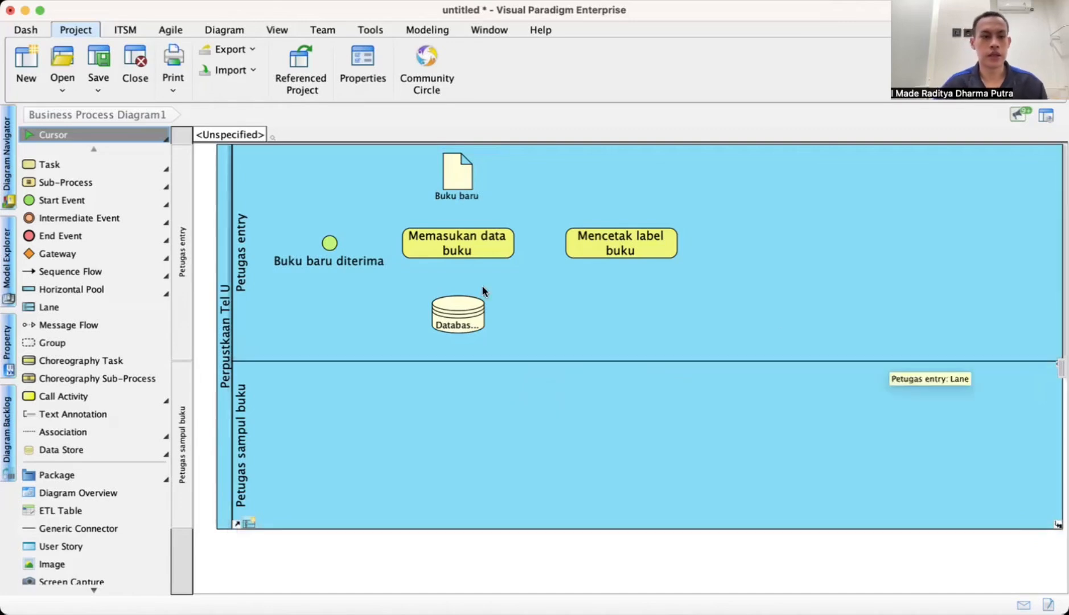
left_click(41, 164)
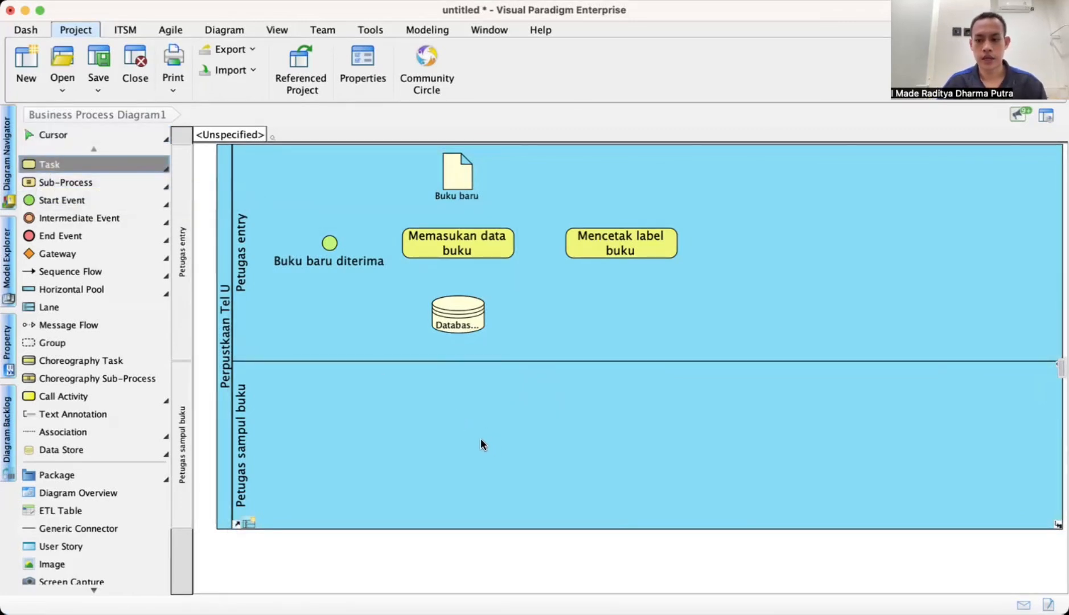
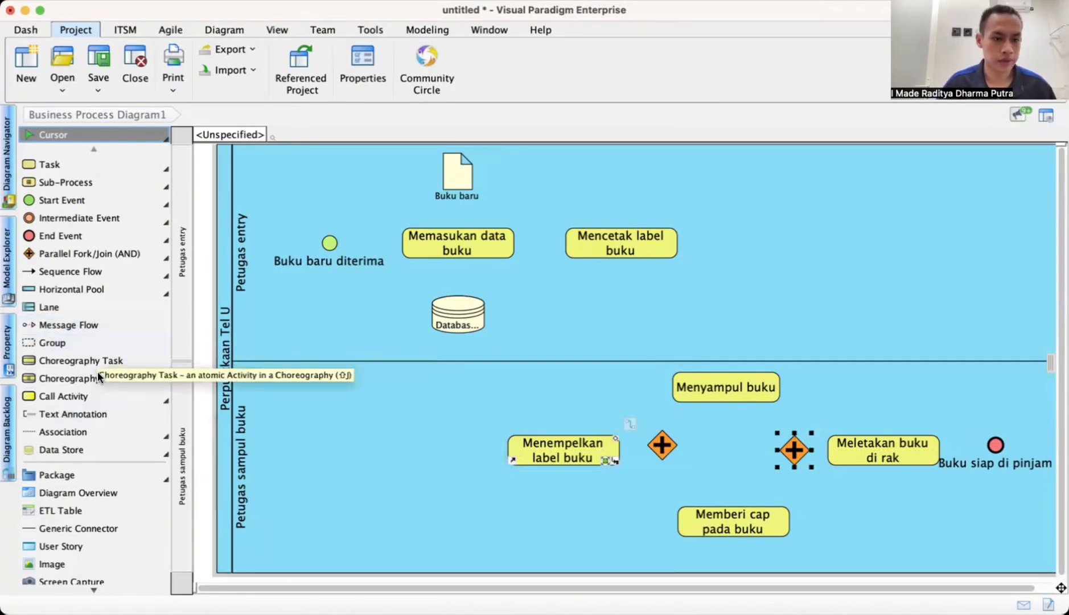
Step: Draw sequence flows from the Buku baru diterima start event to Memasukan data buku and from there to Mencetak label buku
left_click(91, 269)
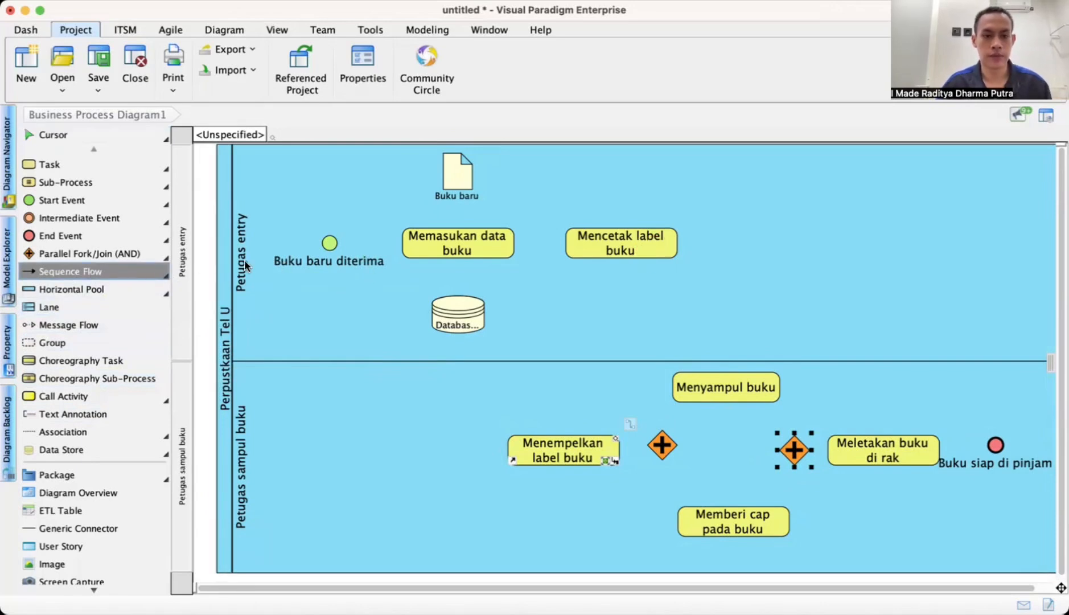
left_click(332, 242)
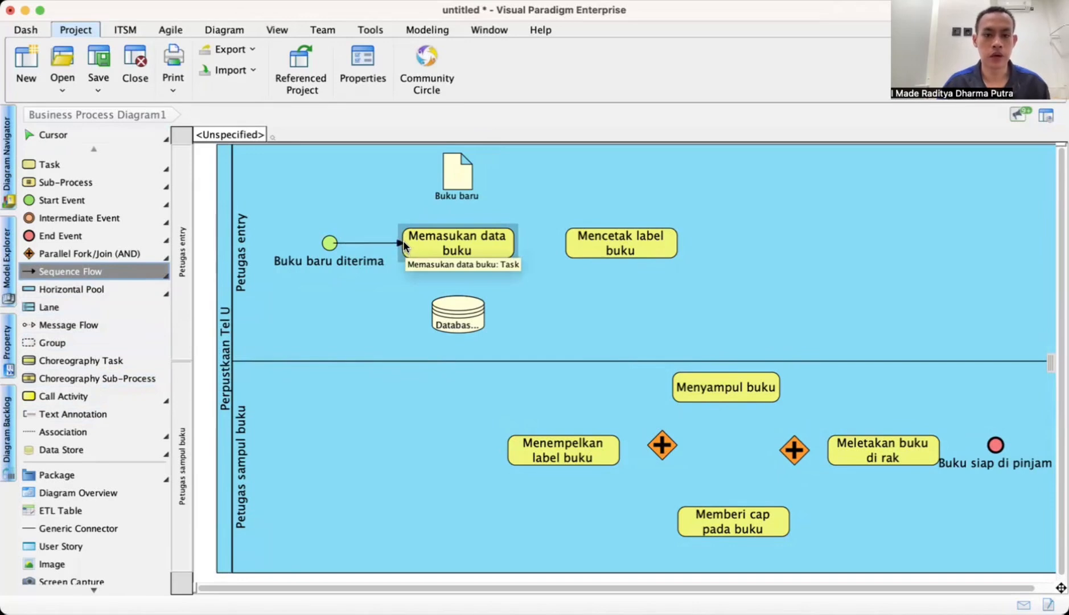
left_click(404, 241)
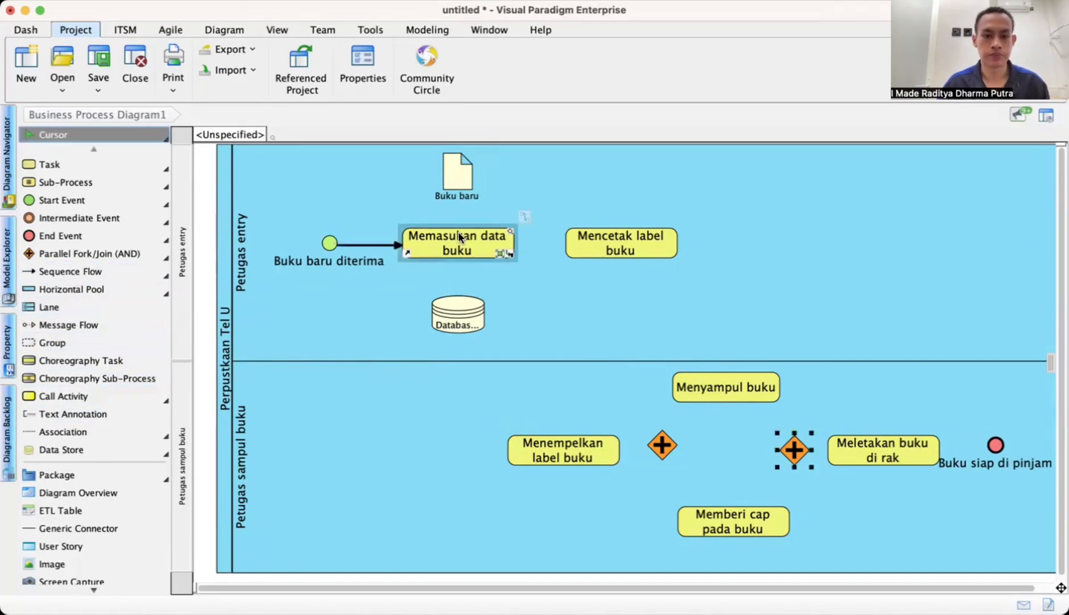
left_click(90, 271)
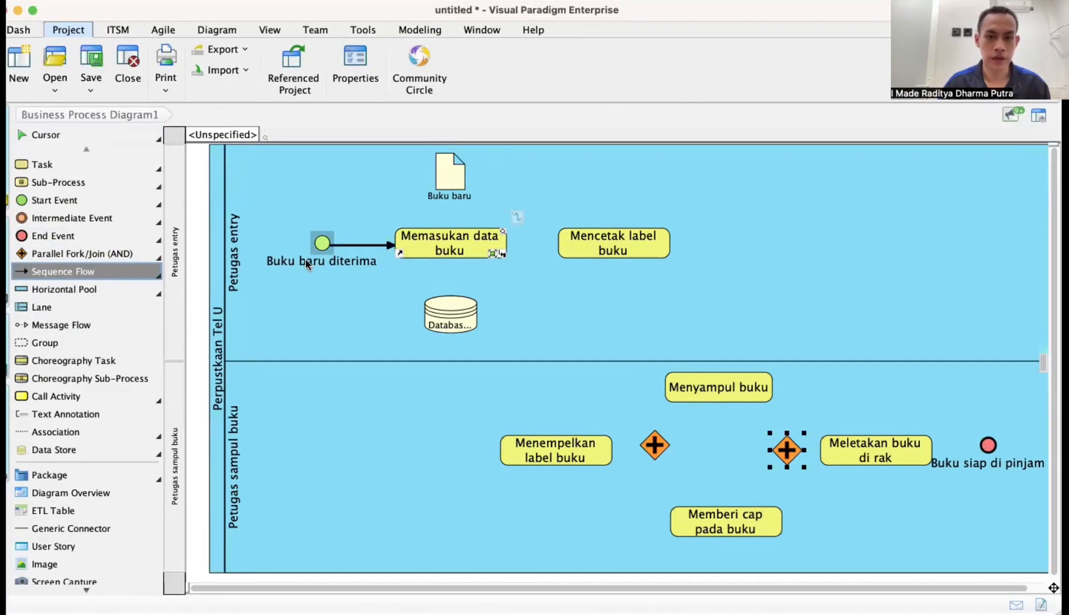
left_click(504, 242)
left_click_drag(512, 246, 568, 239)
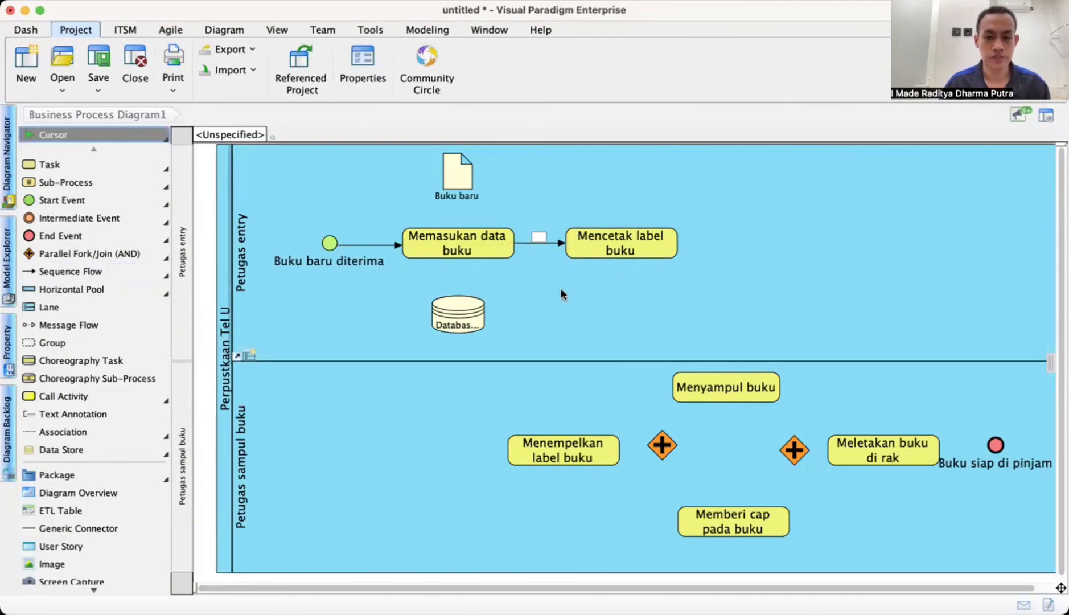
Step: Move the Mencetak label buku task slightly left and connect it to Menempelkan label buku with a sequence flow
scroll(713, 281, "right", 2)
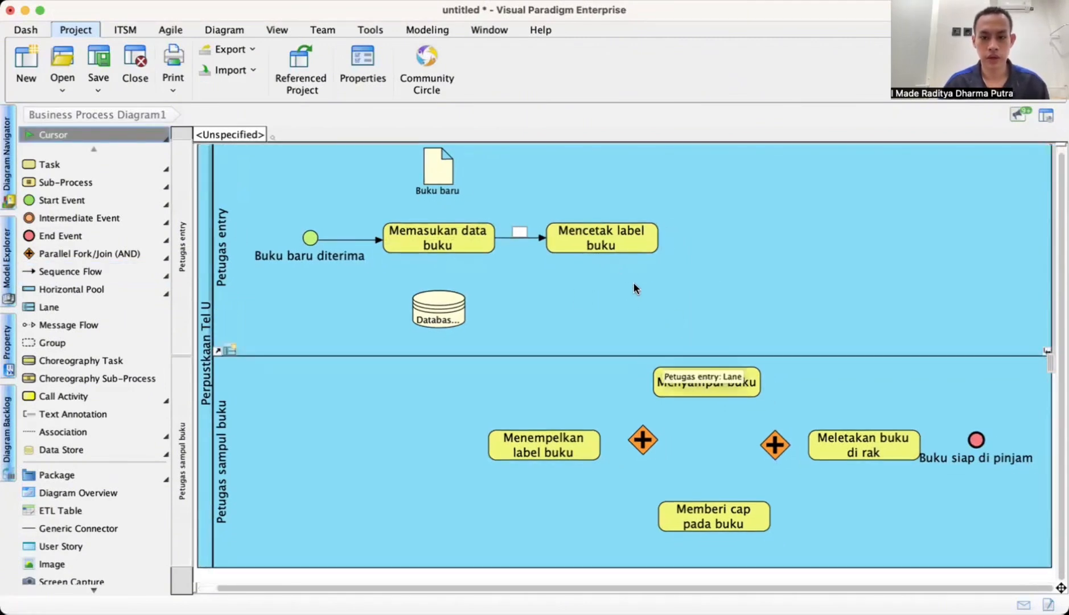
left_click_drag(606, 247, 591, 250)
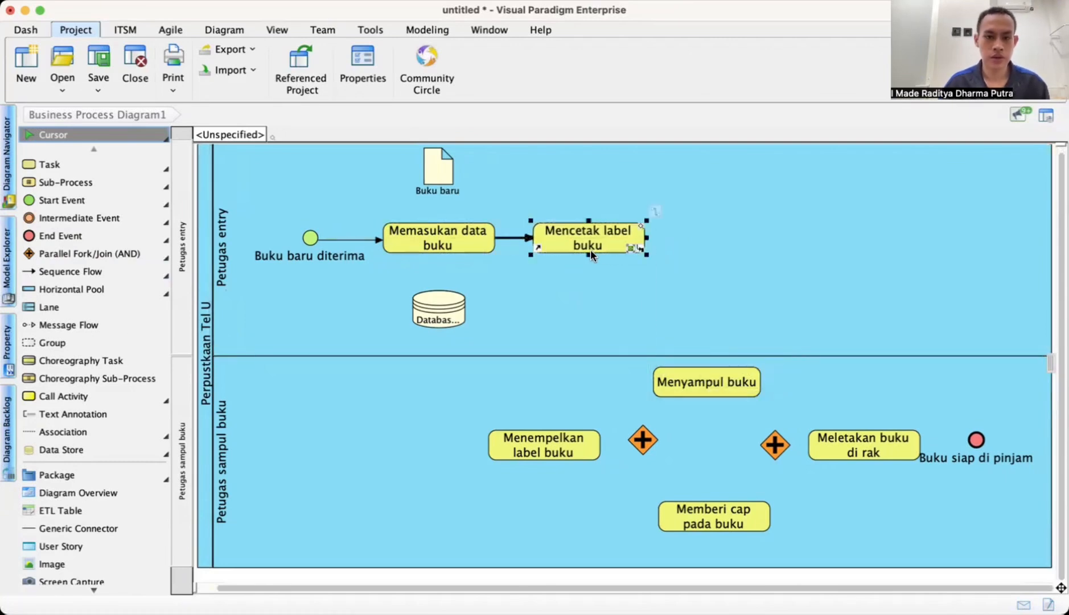
left_click(54, 271)
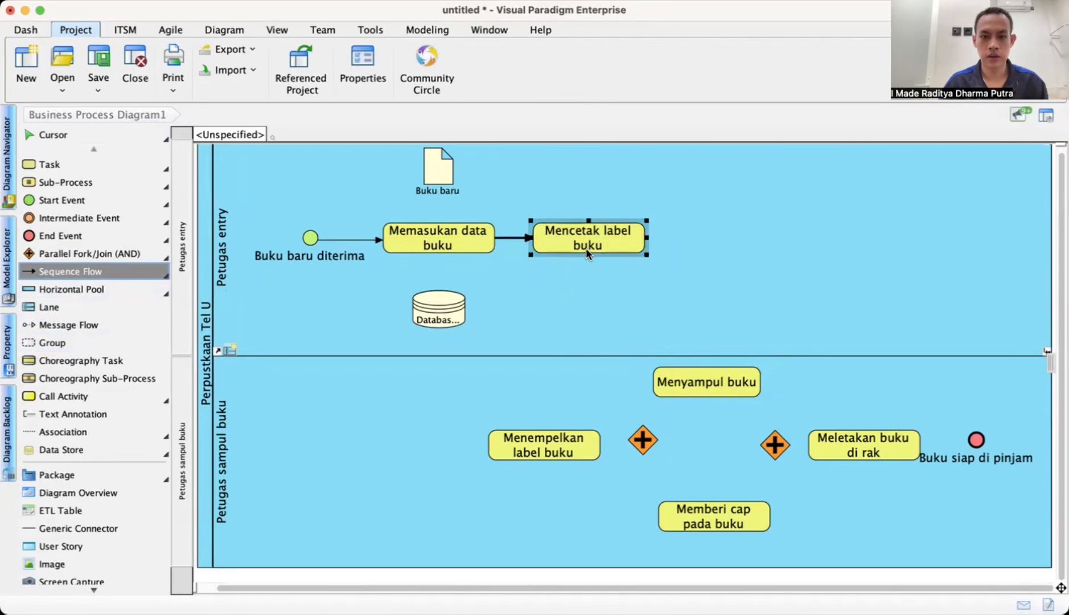
left_click_drag(587, 255, 550, 436)
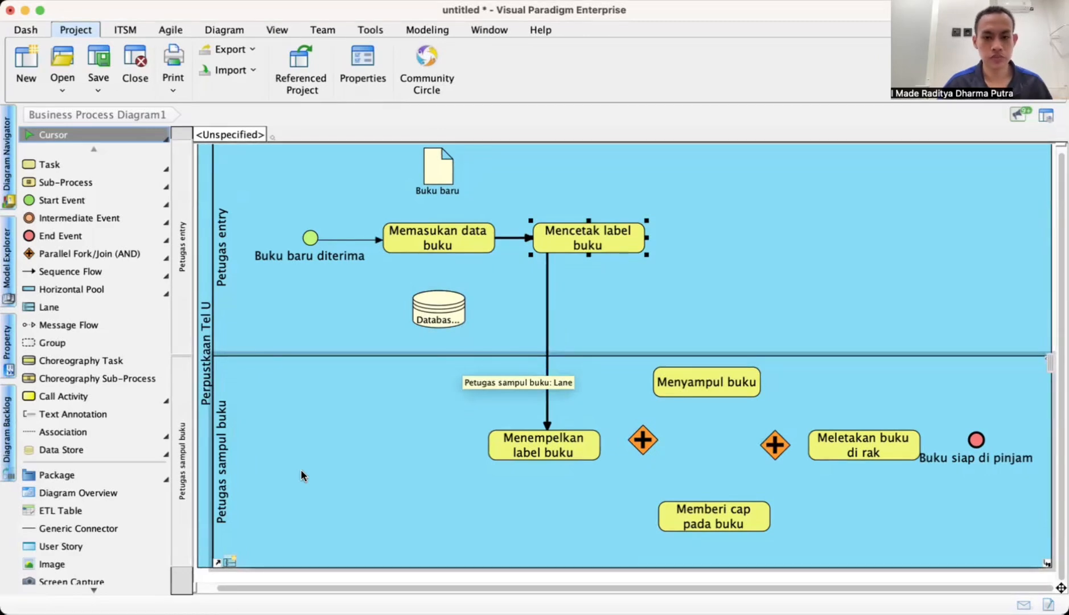
Step: Connect Menempelkan label buku to the first parallel gateway with a sequence flow, lowering the gateway slightly to straighten the connection
left_click(49, 270)
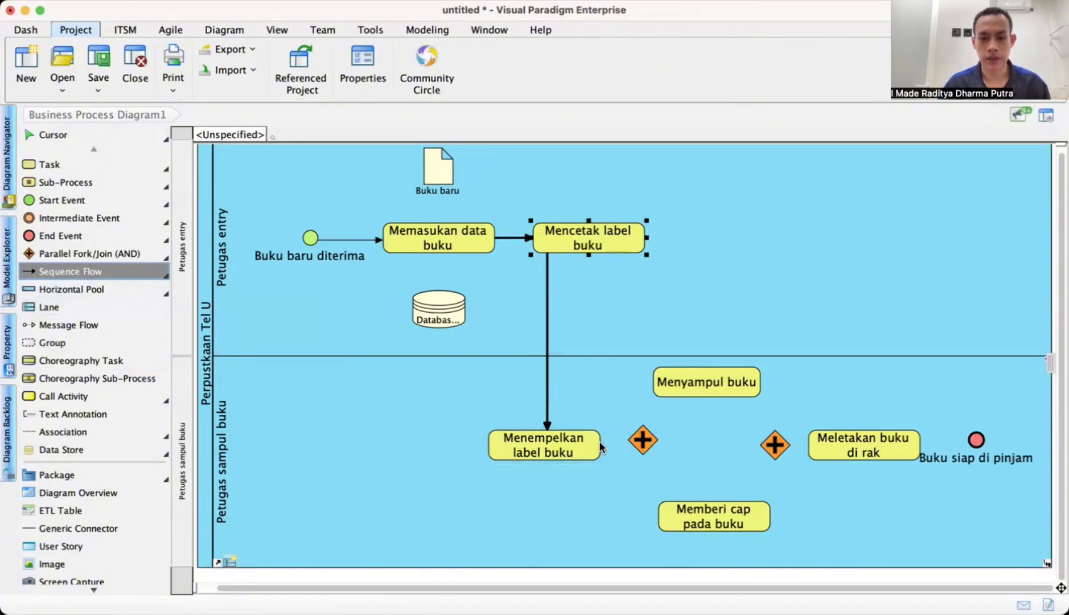
left_click(112, 276)
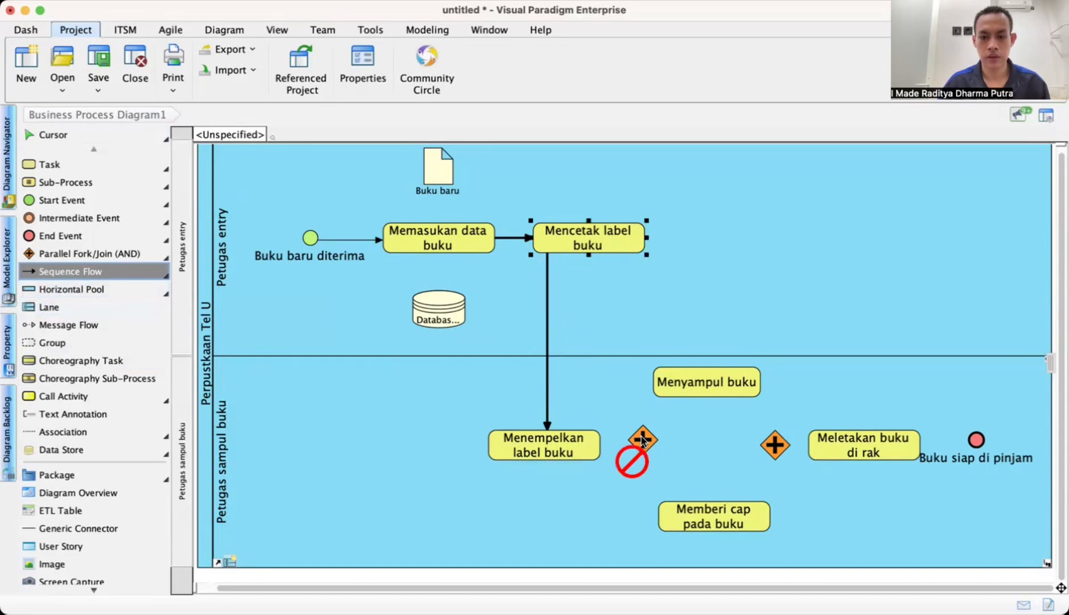
mouse_move(598, 435)
left_mouse_down()
mouse_move(638, 443)
mouse_move(613, 450)
left_mouse_up()
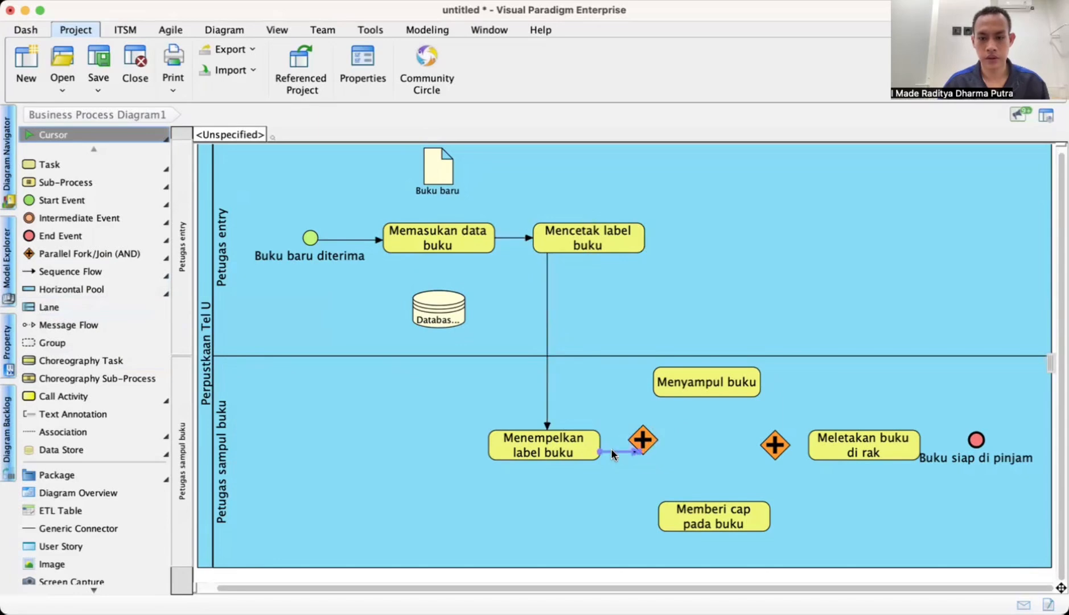
left_click(658, 442)
left_click_drag(644, 443, 647, 450)
left_click(721, 443)
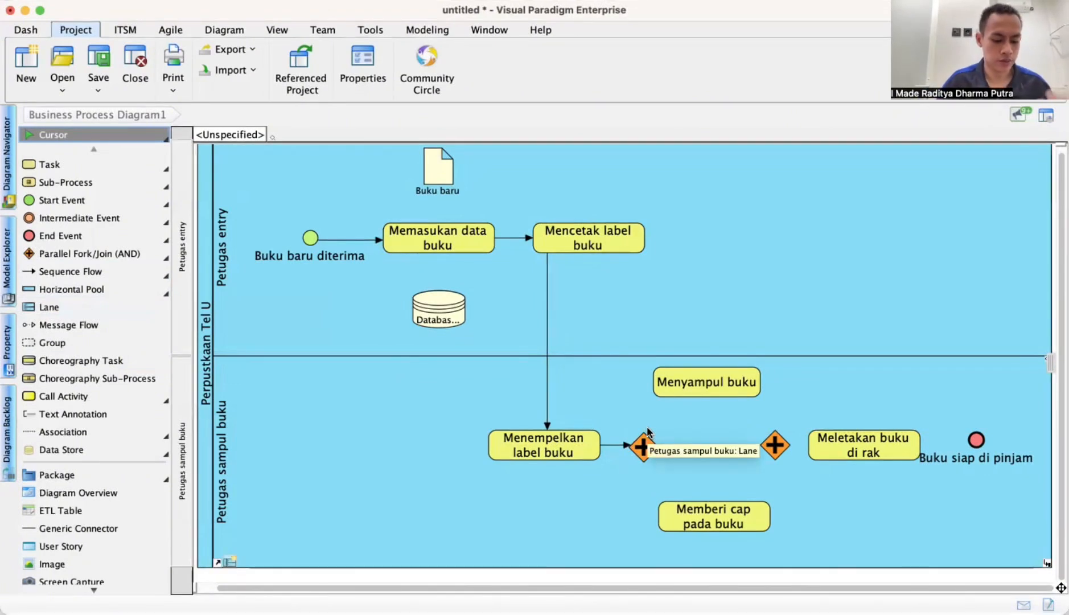
Step: Move the end event down, Meletakan buku di rak and the second gateway right, and center Menyampul buku and Memberi cap pada buku between the gateways
left_click(737, 387)
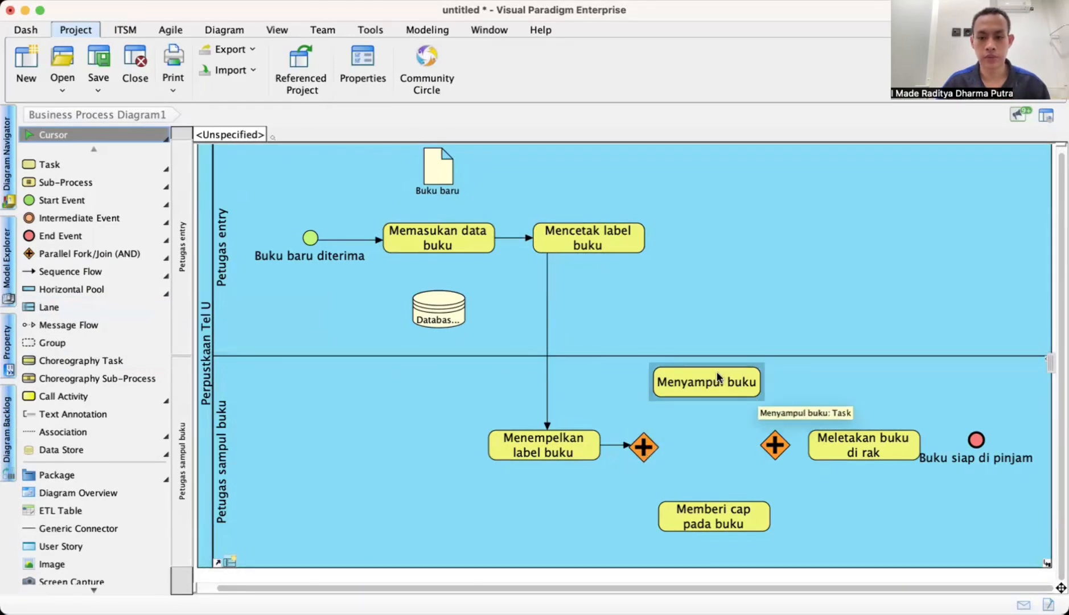
left_click(784, 482)
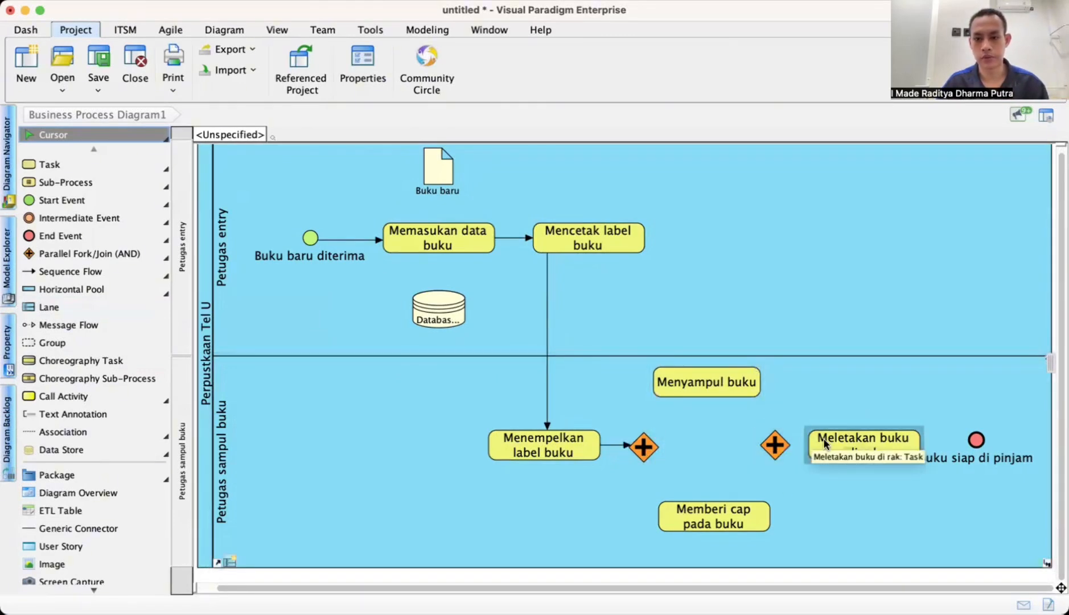
left_click_drag(976, 441, 989, 483)
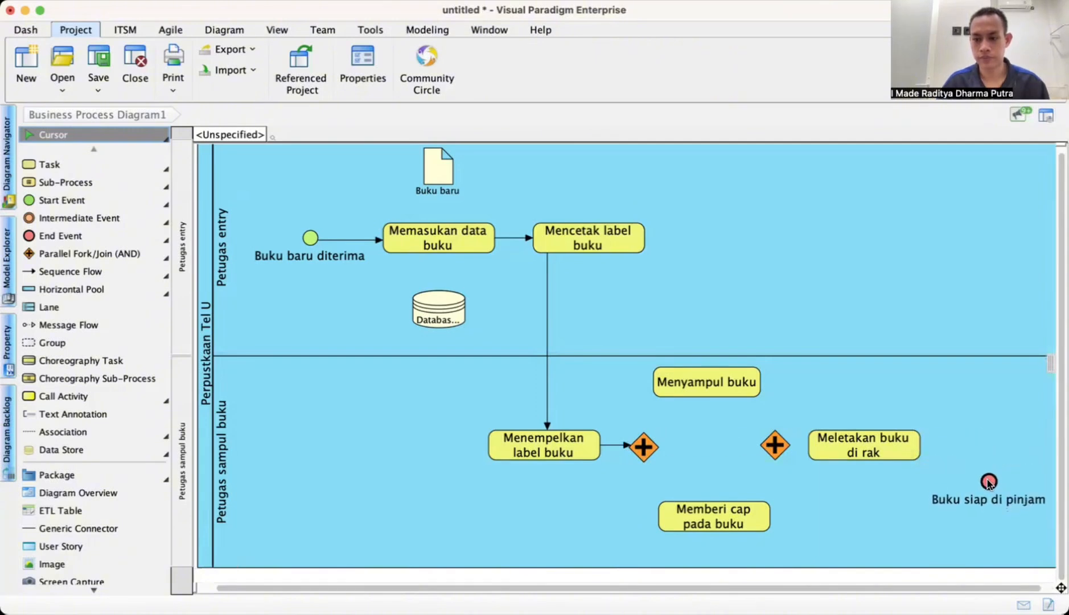
left_click_drag(892, 447, 927, 443)
left_click_drag(774, 445, 808, 452)
mouse_move(700, 383)
left_mouse_down()
mouse_move(716, 383)
mouse_move(714, 394)
left_mouse_up()
left_click_drag(708, 526, 727, 516)
Step: Draw sequence flows from the first parallel gateway to the Menyampul buku and Memberi cap pada buku tasks
left_click(45, 279)
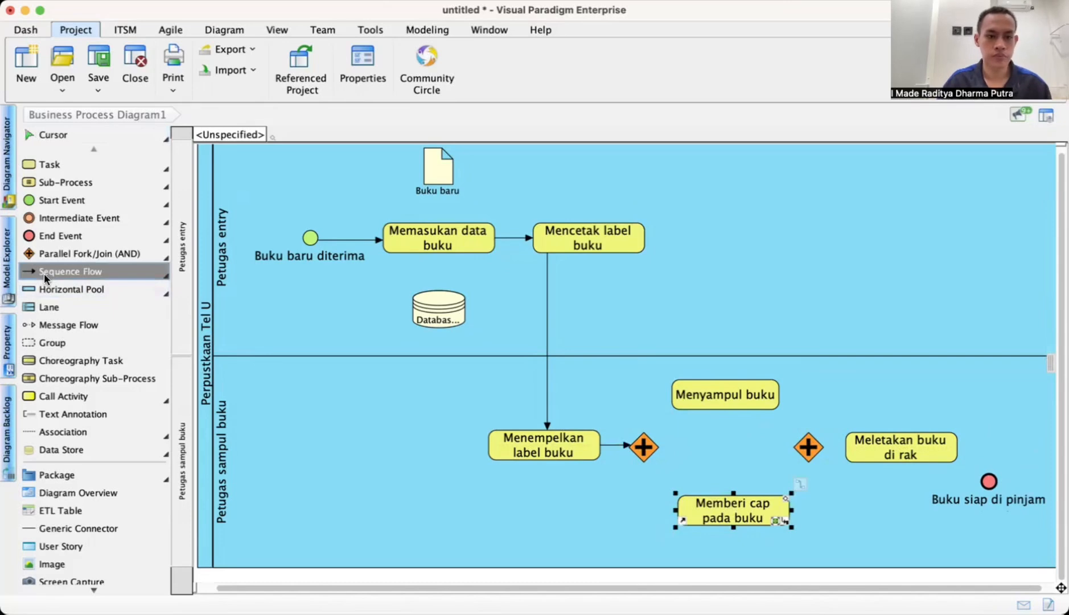
left_click(655, 446)
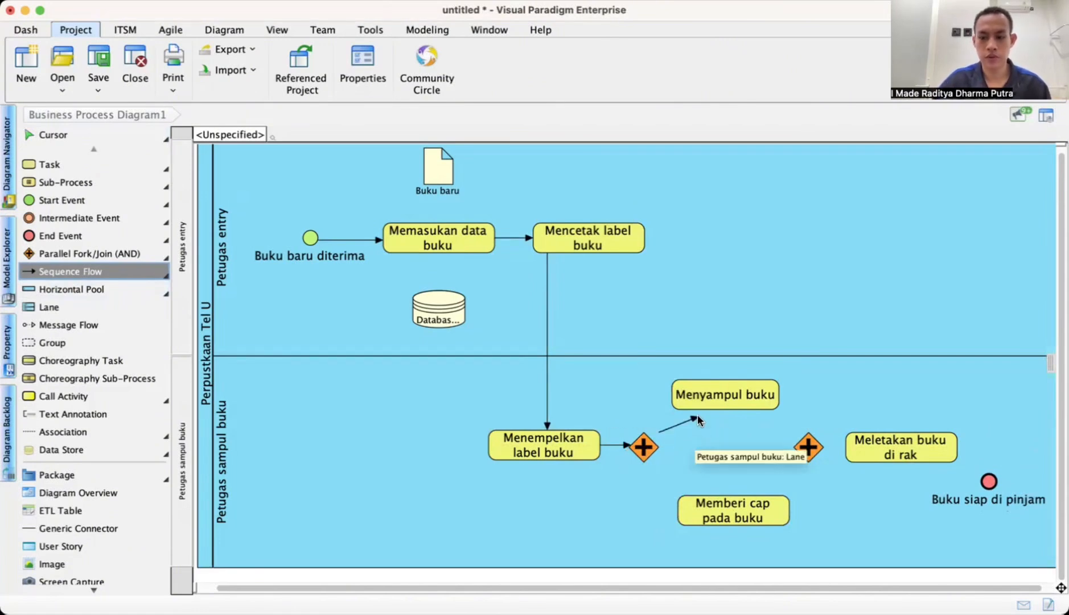
left_click(675, 393)
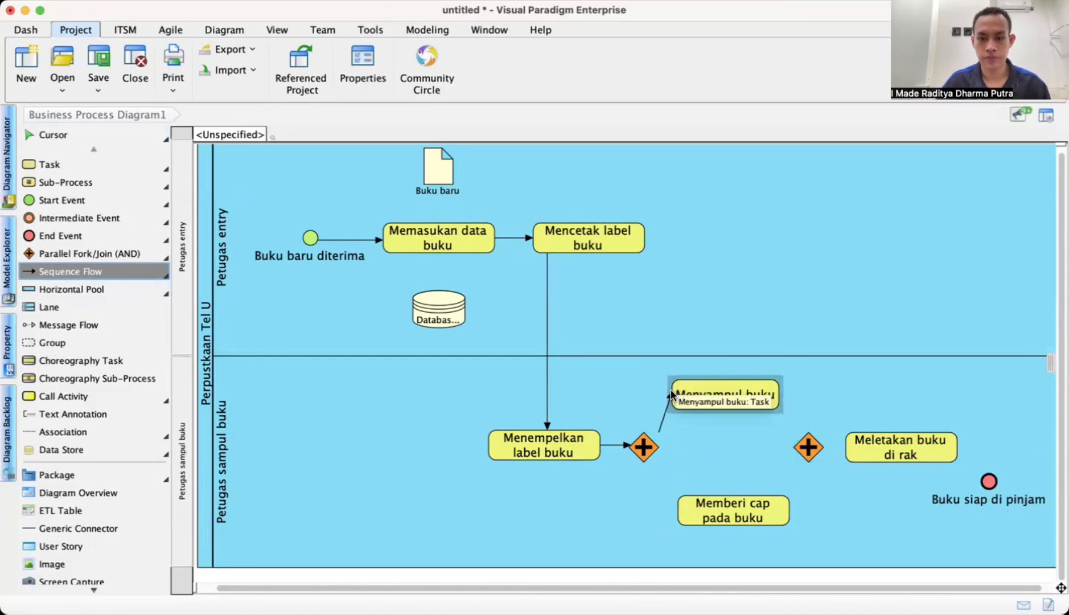
left_click(97, 272)
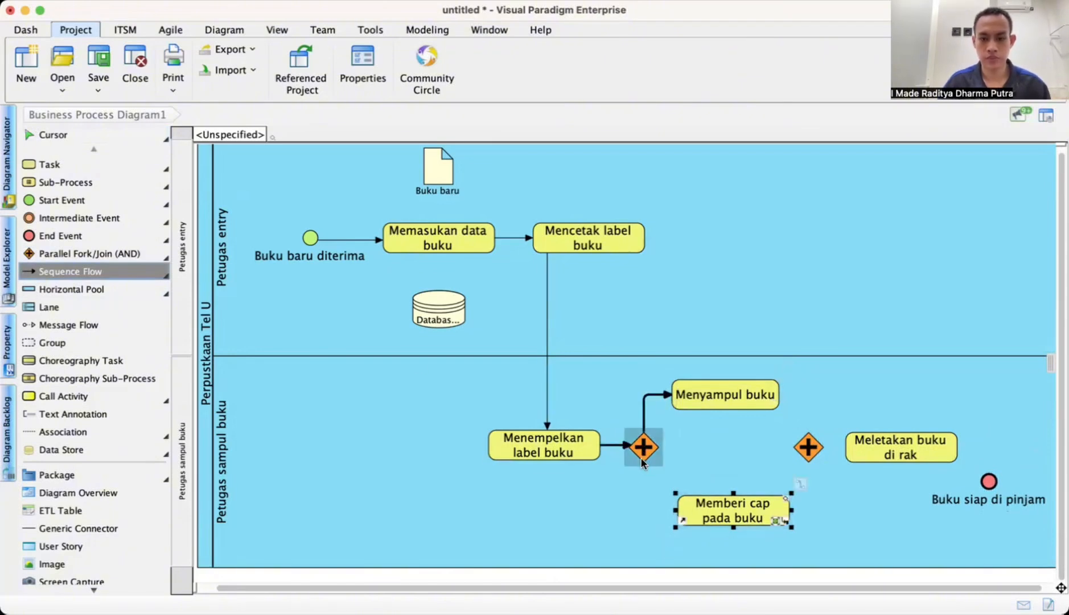
mouse_move(643, 461)
left_mouse_down()
mouse_move(681, 536)
mouse_move(678, 512)
left_mouse_up()
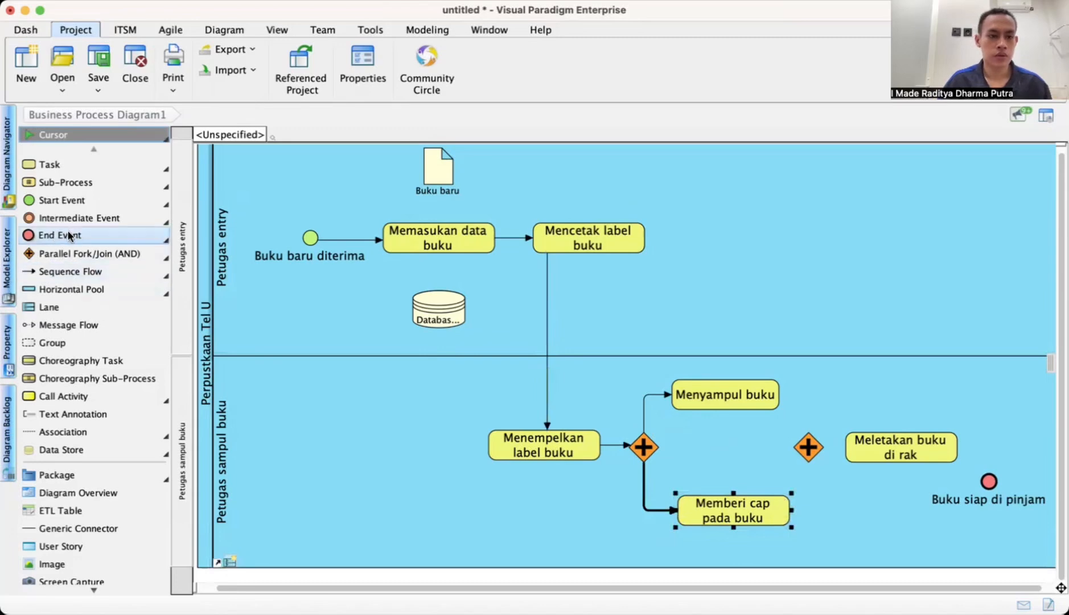
Step: Draw a sequence flow from the Menyampul buku task to the second parallel gateway
left_click(57, 272)
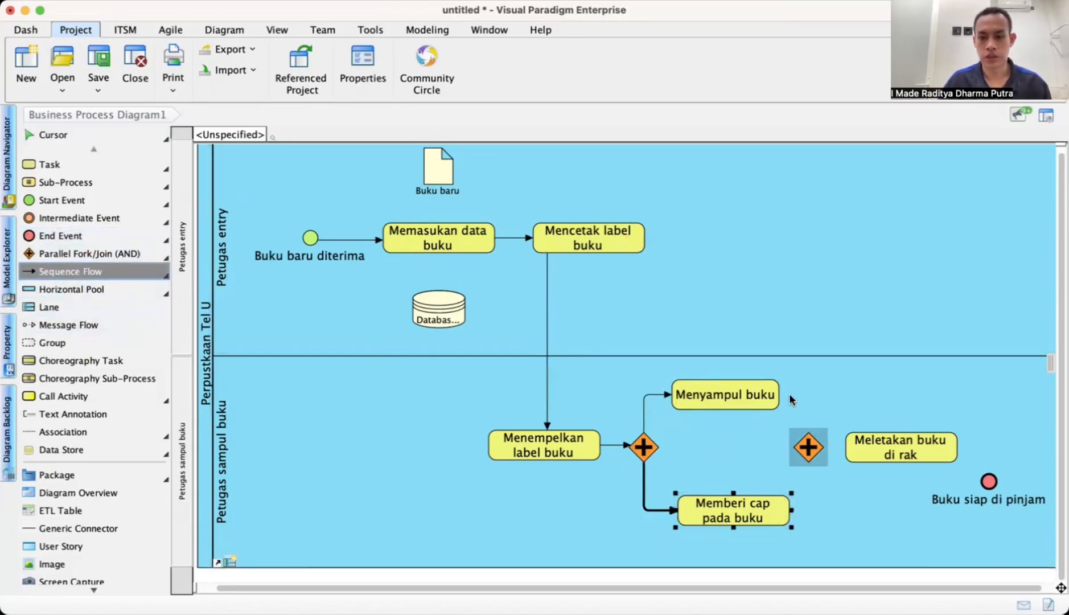
left_click_drag(777, 397, 809, 437)
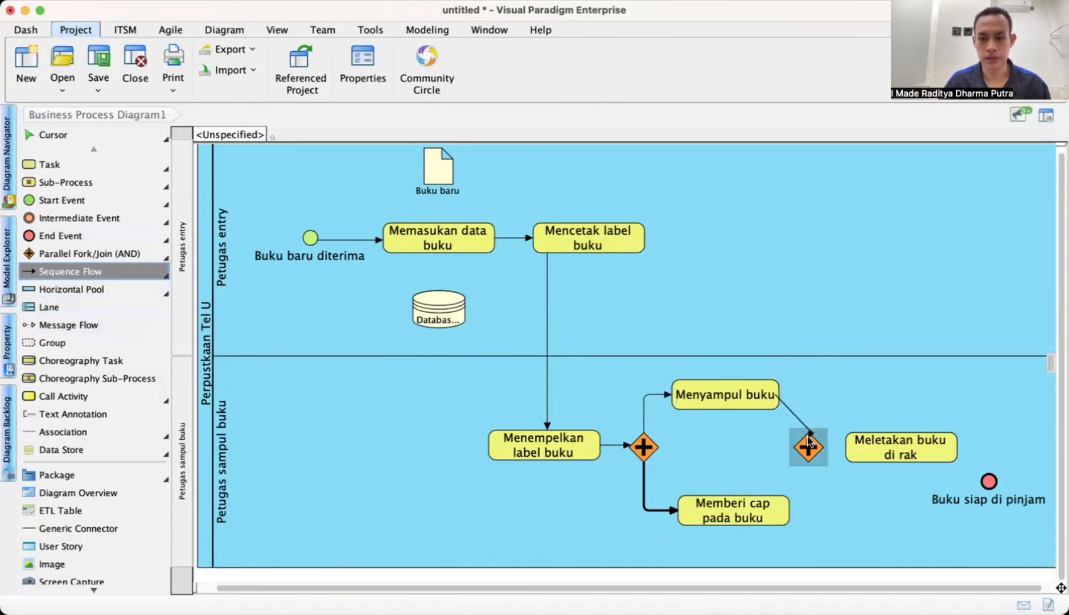
key("Escape")
left_click(781, 427)
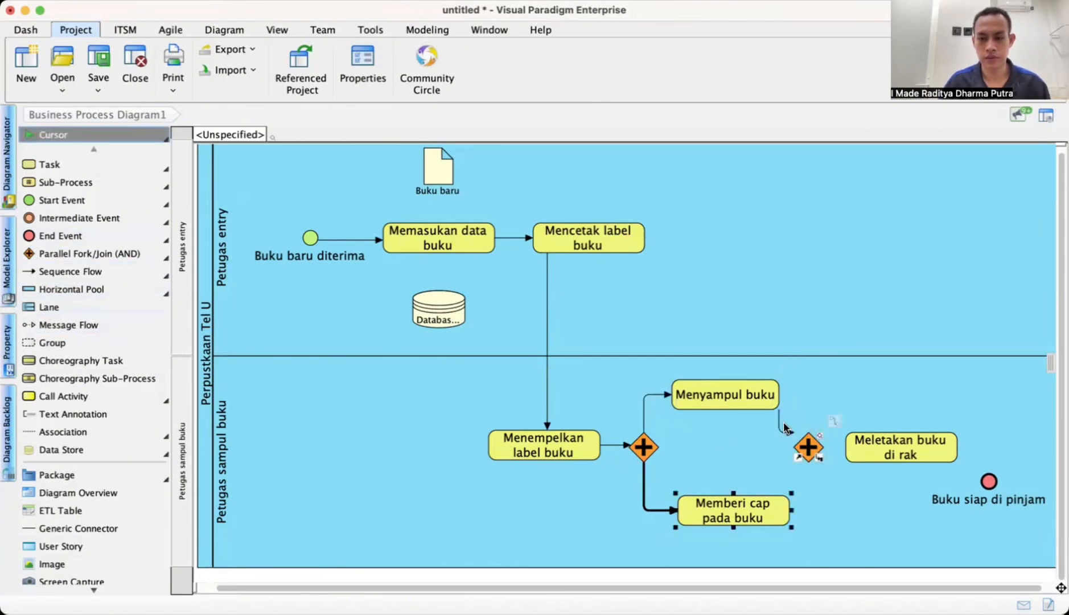
Step: Reroute the sequence flow from Menyampul buku so it enters the second parallel gateway from above
left_click(781, 427)
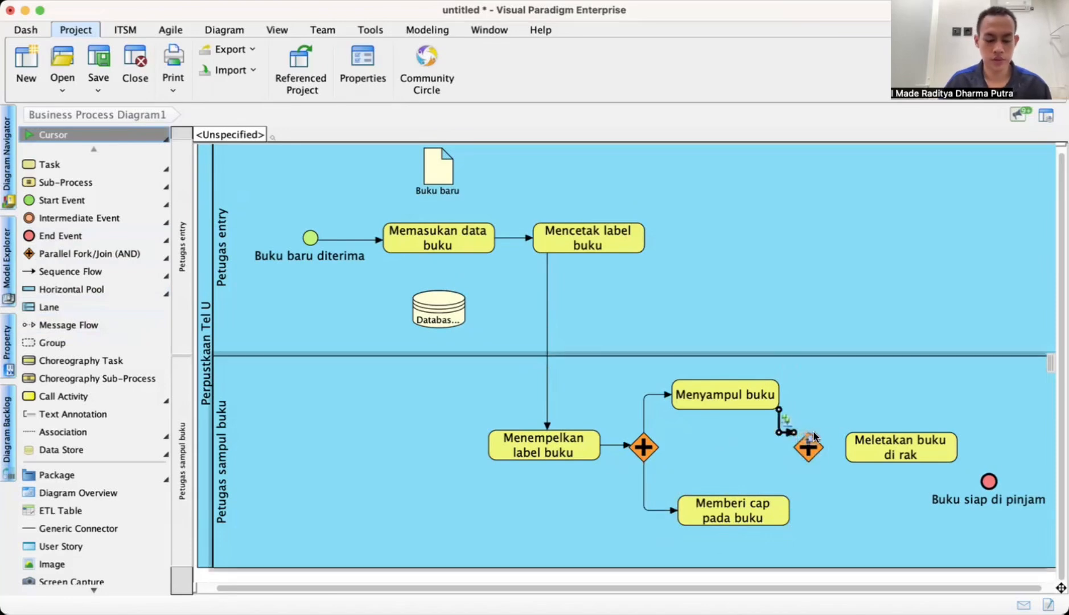
left_click_drag(779, 433, 808, 404)
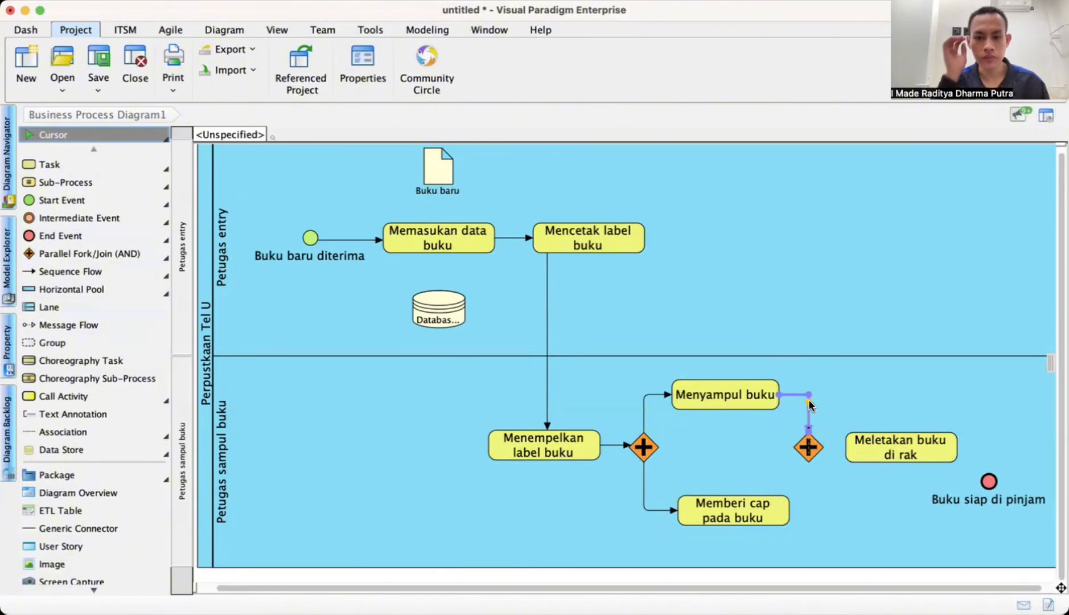
left_click(883, 344)
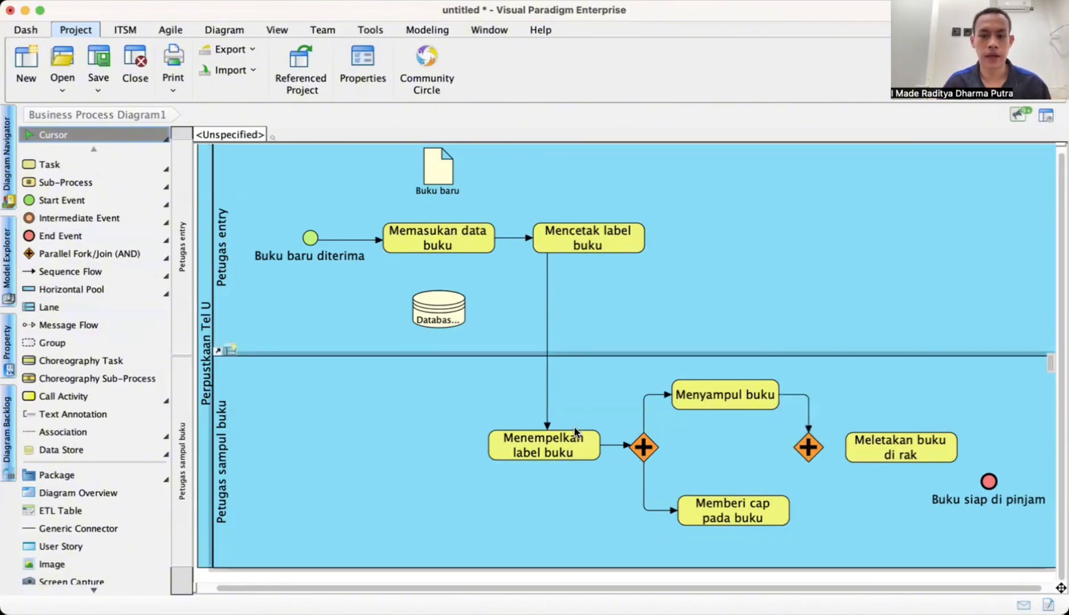
Step: Draw a sequence flow from Memberi cap pada buku to the second parallel gateway, routed to enter the gateway from below
left_click(89, 272)
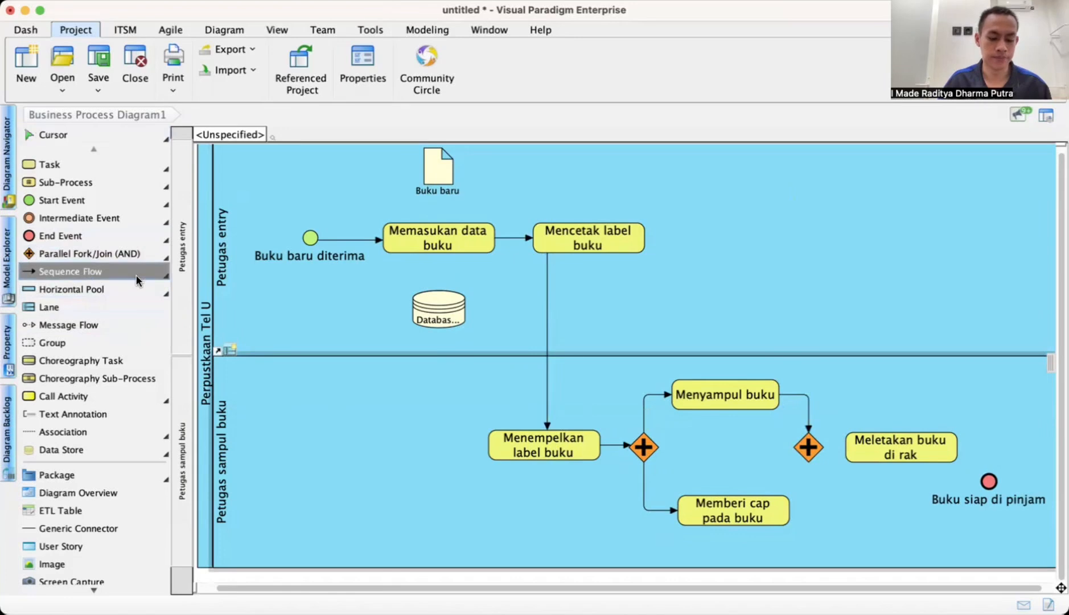
left_click_drag(642, 450, 810, 463)
left_click_drag(835, 526, 808, 552)
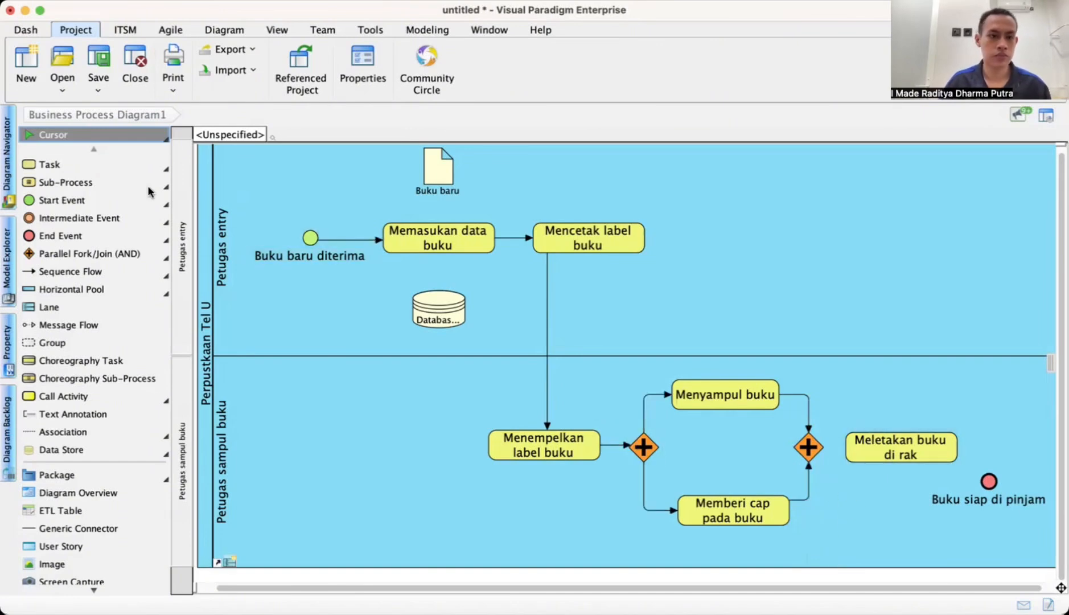
Step: Connect the second parallel gateway to Meletakan buku di rak with a sequence flow, and move the end event up beside that task
left_click(64, 272)
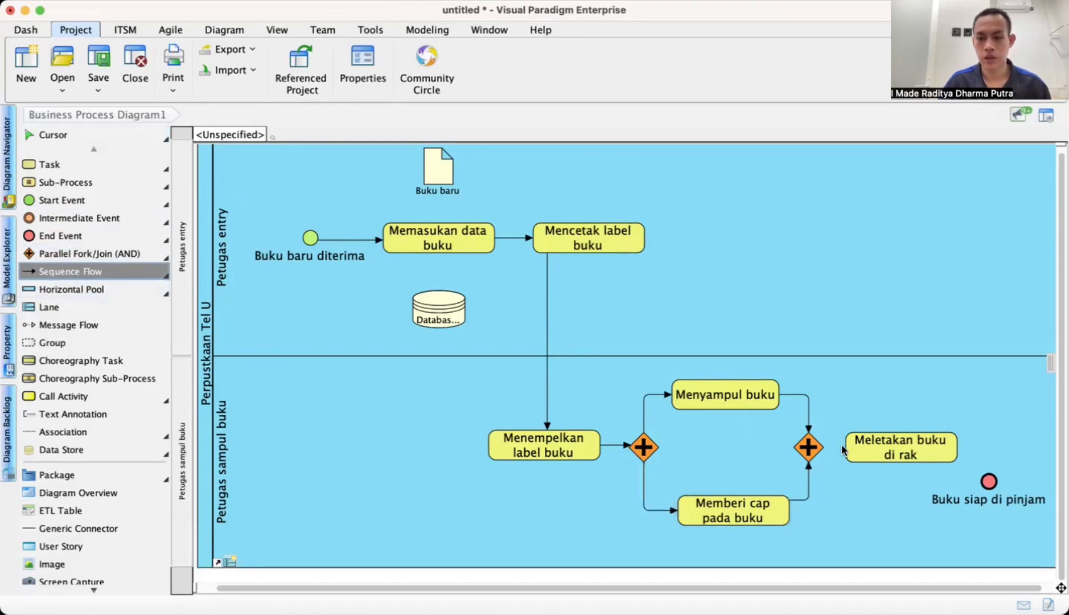
left_click_drag(821, 445, 895, 453)
left_click(998, 479)
left_click_drag(990, 482, 1013, 454)
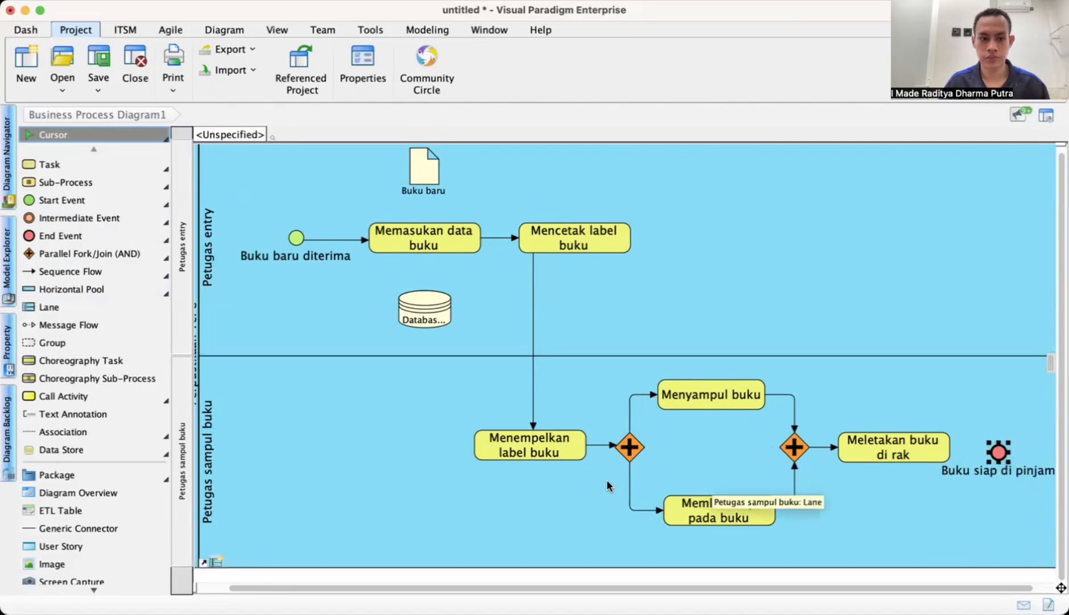
Step: Draw a sequence flow from Meletakan buku di rak to the end event, lowering the event slightly to straighten the connection
scroll(631, 491, "left", 2)
scroll(631, 491, "right", 4)
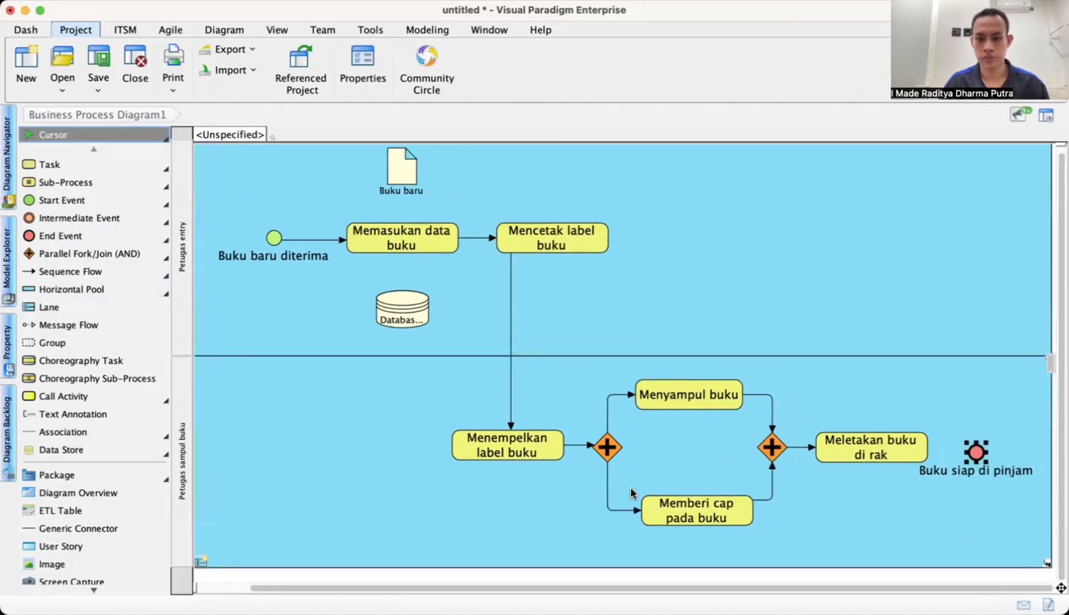
left_click(41, 272)
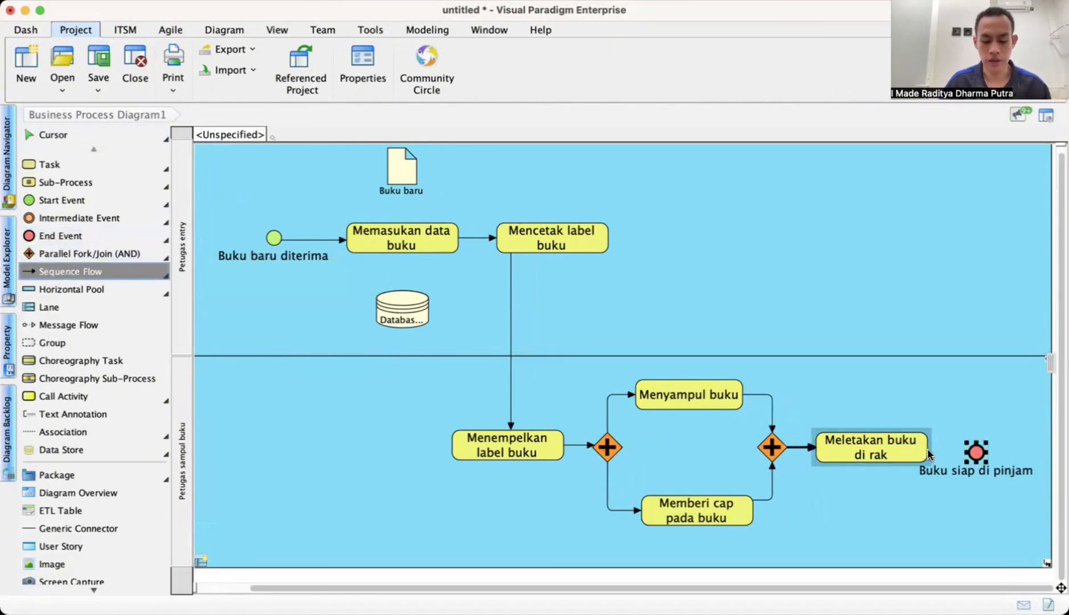
left_click_drag(926, 450, 973, 451)
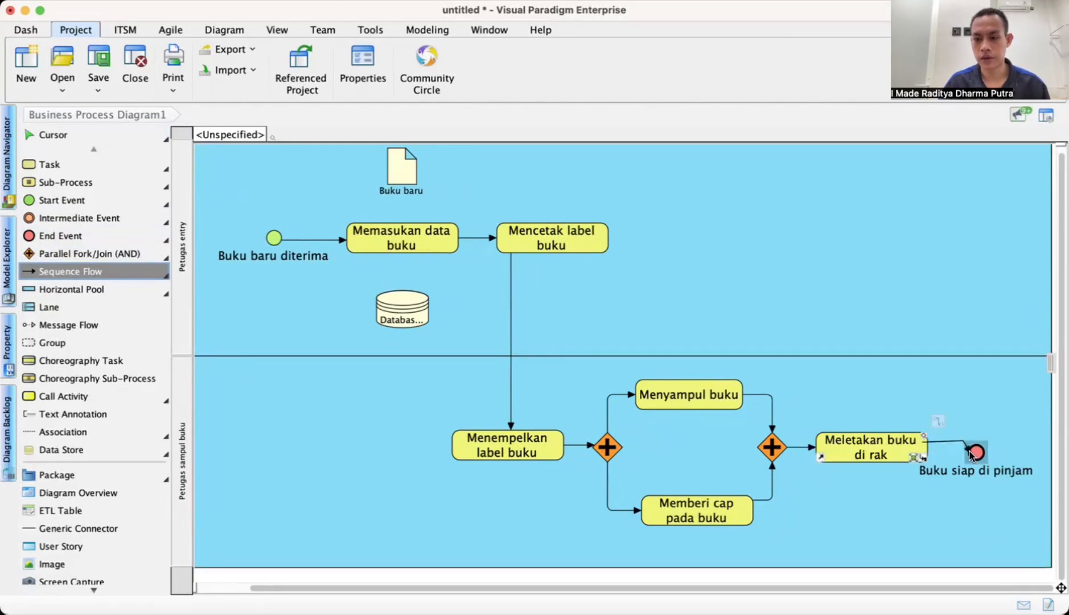
left_click(983, 401)
mouse_move(978, 460)
left_mouse_down()
mouse_move(980, 447)
mouse_move(982, 461)
left_mouse_up()
left_click(1023, 429)
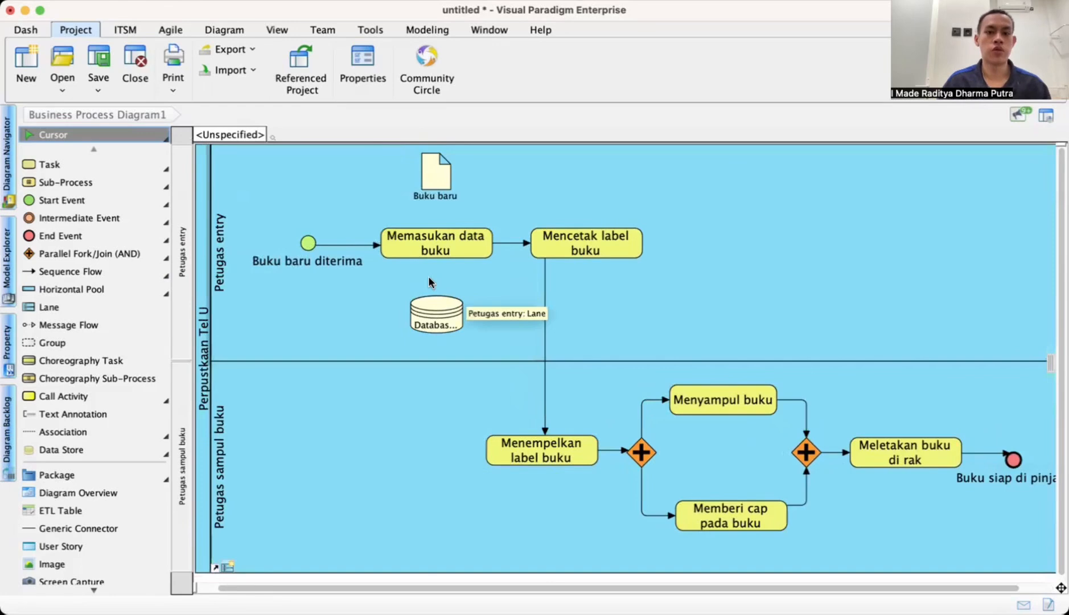
Step: Space Buku baru and the database store farther from Memasukan data buku and link both to that task with data associations
left_click(479, 197)
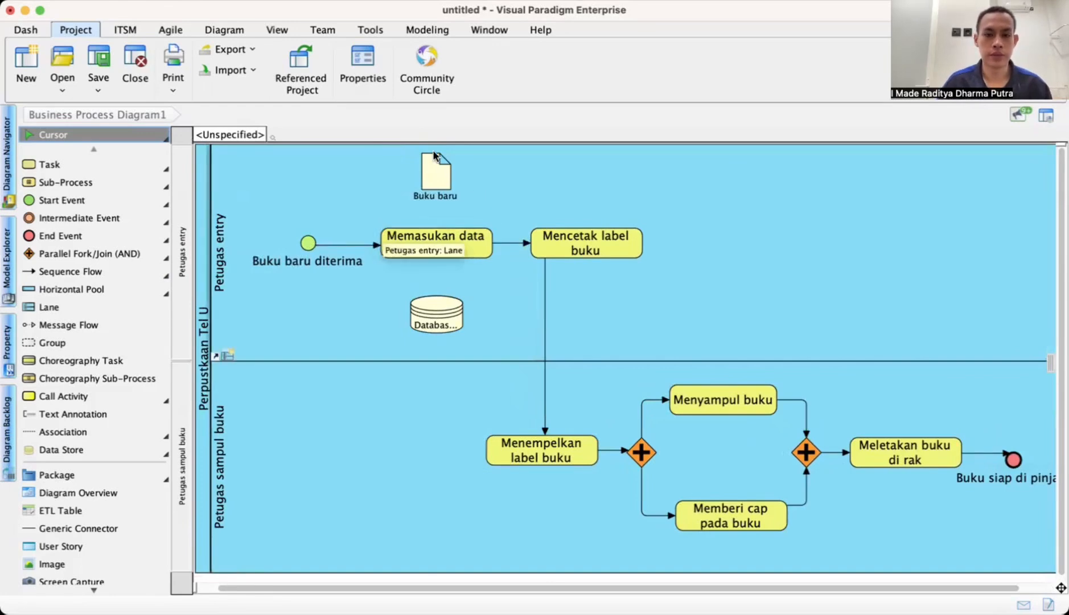
left_click(44, 324)
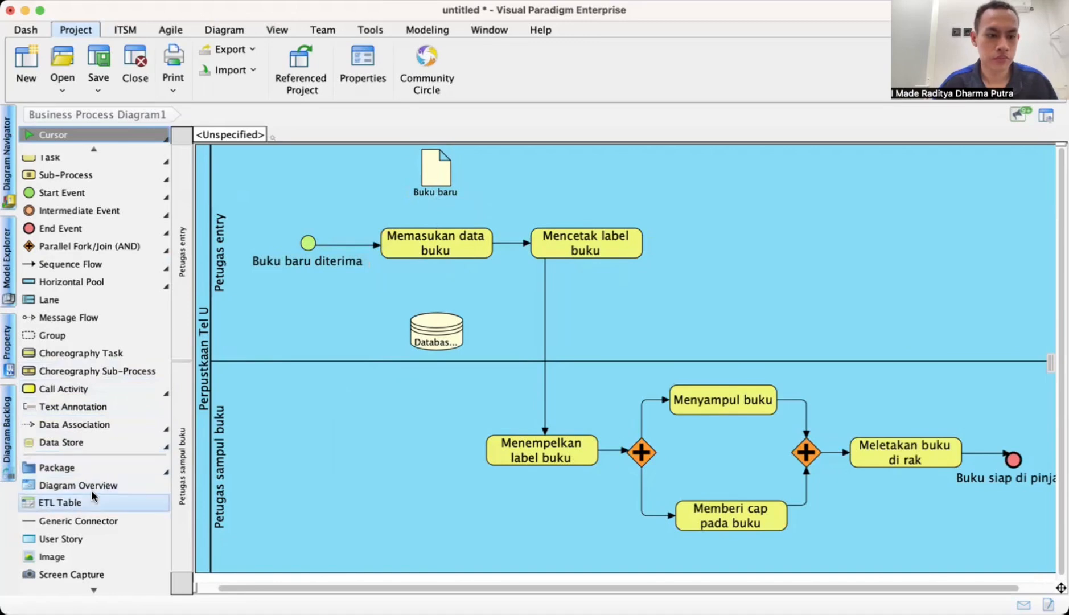
left_click(86, 423)
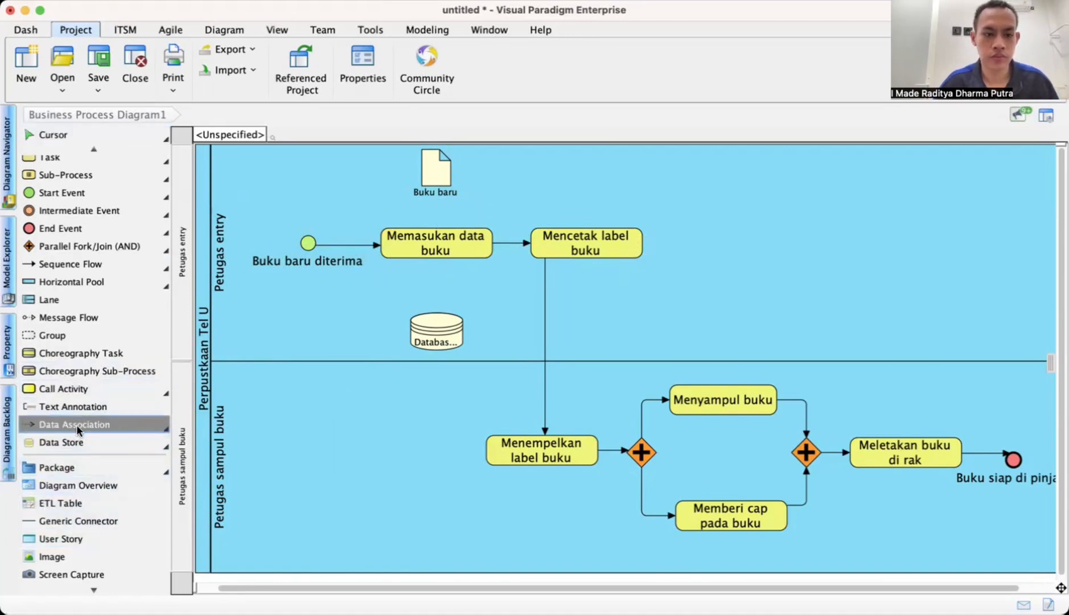
left_click_drag(439, 185, 439, 236)
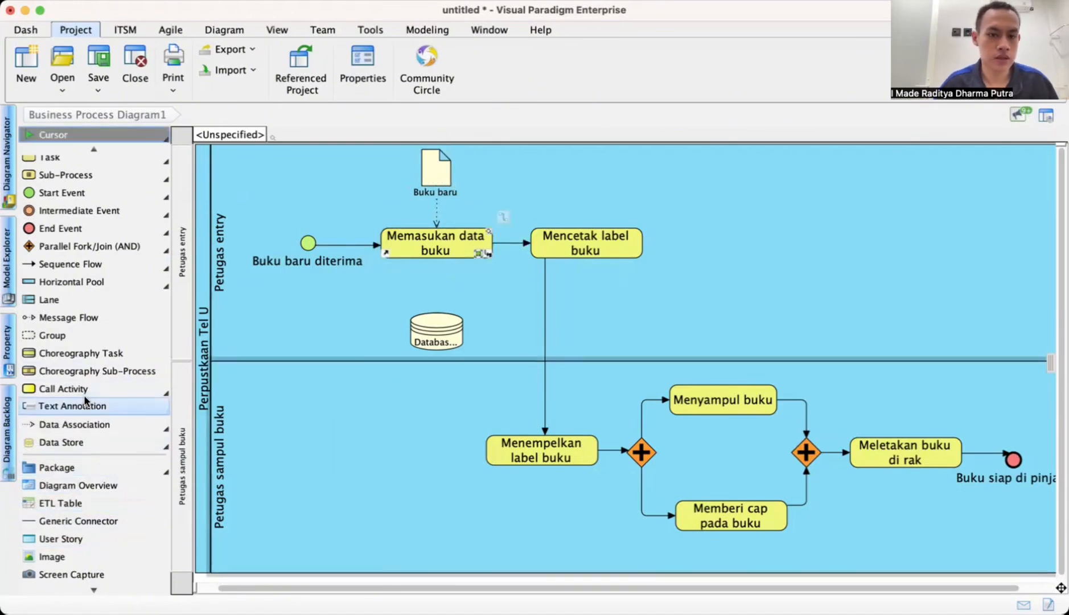
left_click(50, 424)
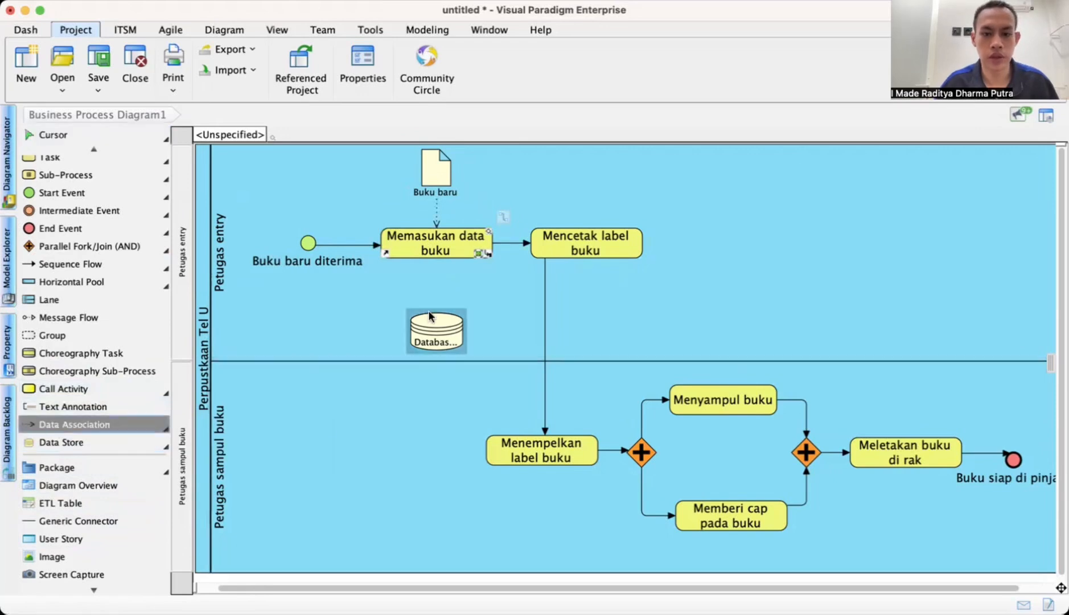
left_click_drag(434, 311, 437, 260)
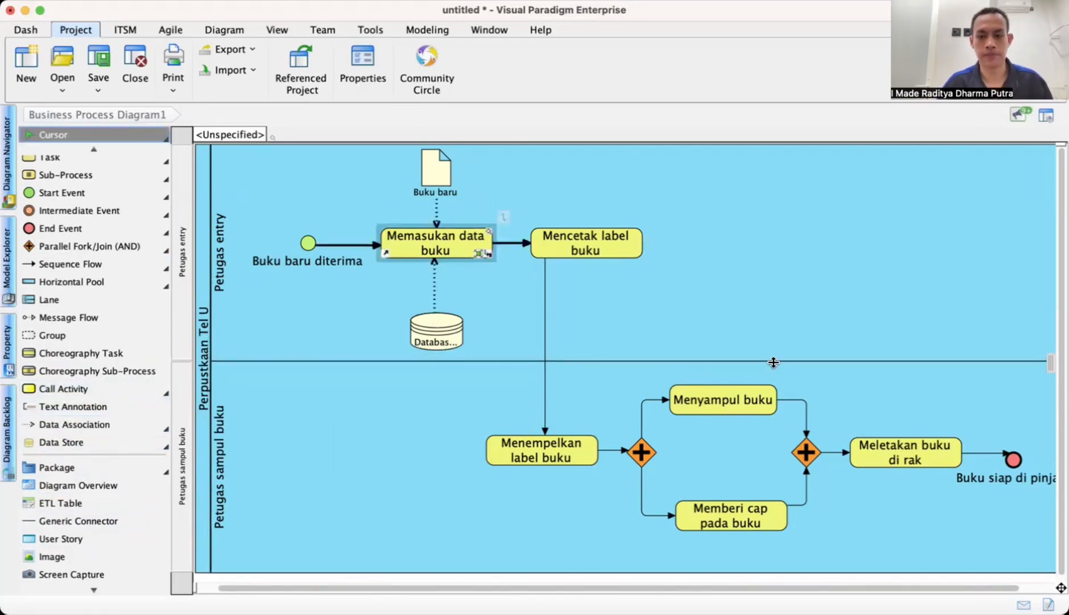
Step: Shift the start event, both Petugas entry tasks, the database store and Buku baru left, keeping the data shapes centered on Memasukan data buku
mouse_move(315, 244)
left_mouse_down()
mouse_move(273, 243)
mouse_move(294, 244)
left_mouse_up()
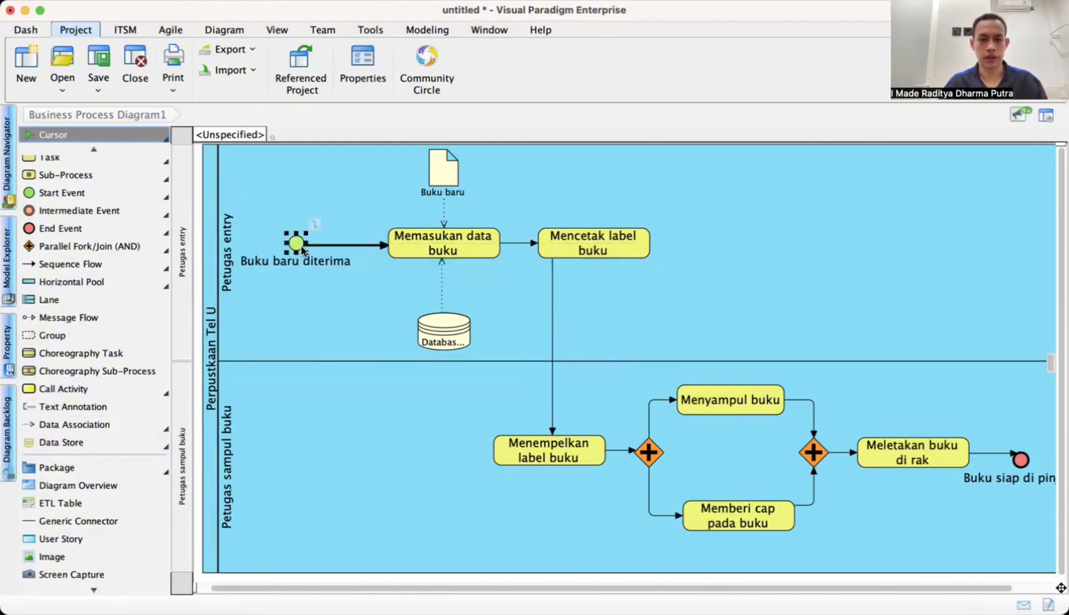
left_click_drag(440, 253, 410, 253)
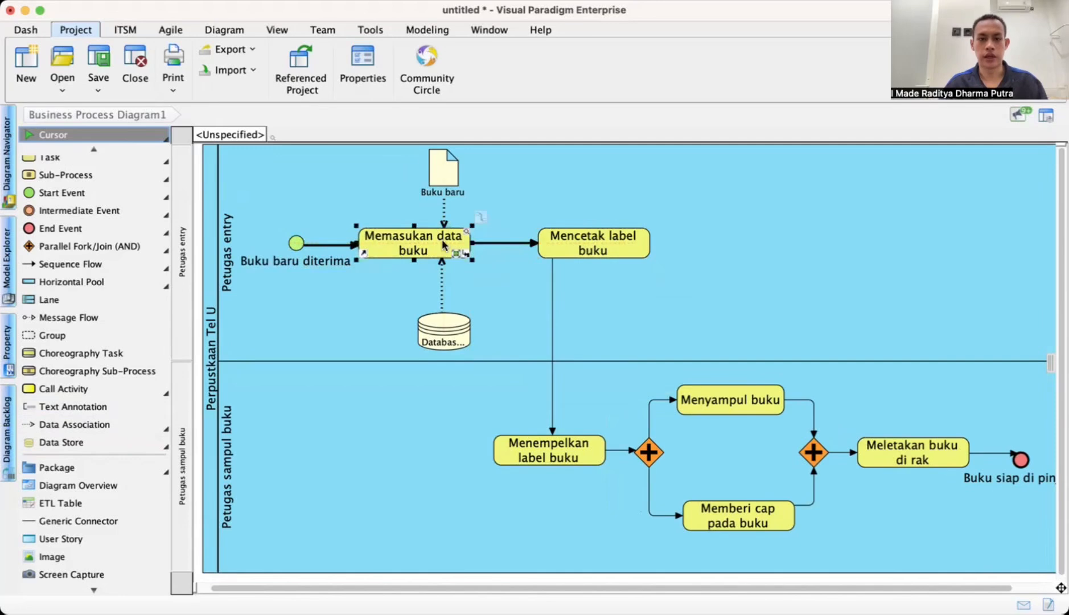
left_click_drag(590, 245, 544, 245)
left_click_drag(442, 321, 417, 317)
left_click_drag(446, 183, 417, 188)
Step: Move Menempelkan label buku slightly right, closer to the first parallel gateway
left_click(580, 456)
left_click_drag(581, 456, 592, 453)
left_click(592, 454)
scroll(848, 323, "right", 1)
scroll(848, 317, "right", 1)
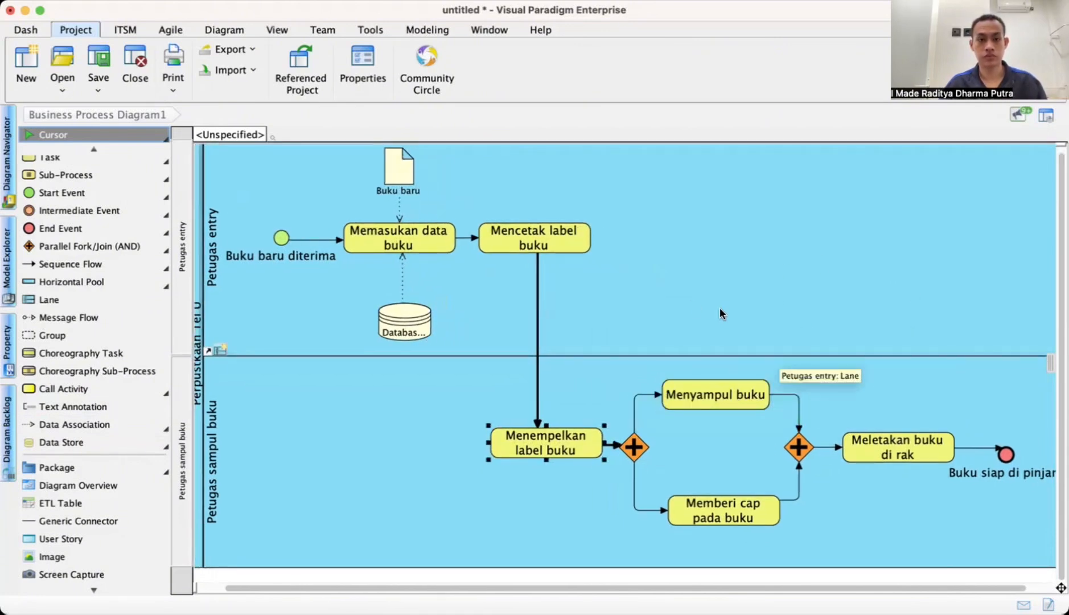
left_click(528, 213)
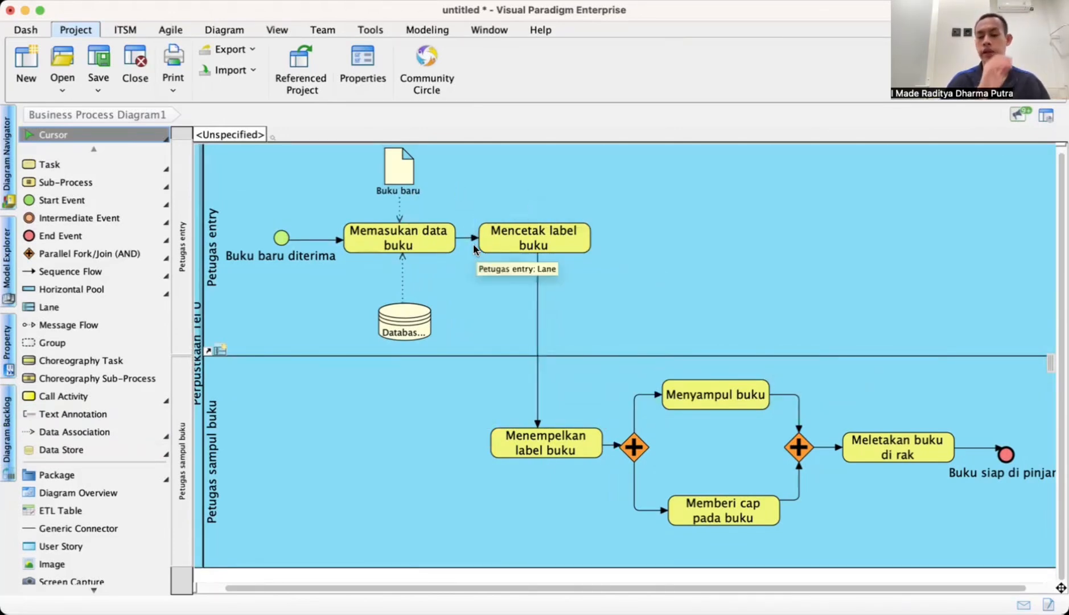
Step: Enlarge the label font of Buku baru and the database store, starting from the Formats settings of Memasukan data buku
left_click(448, 243)
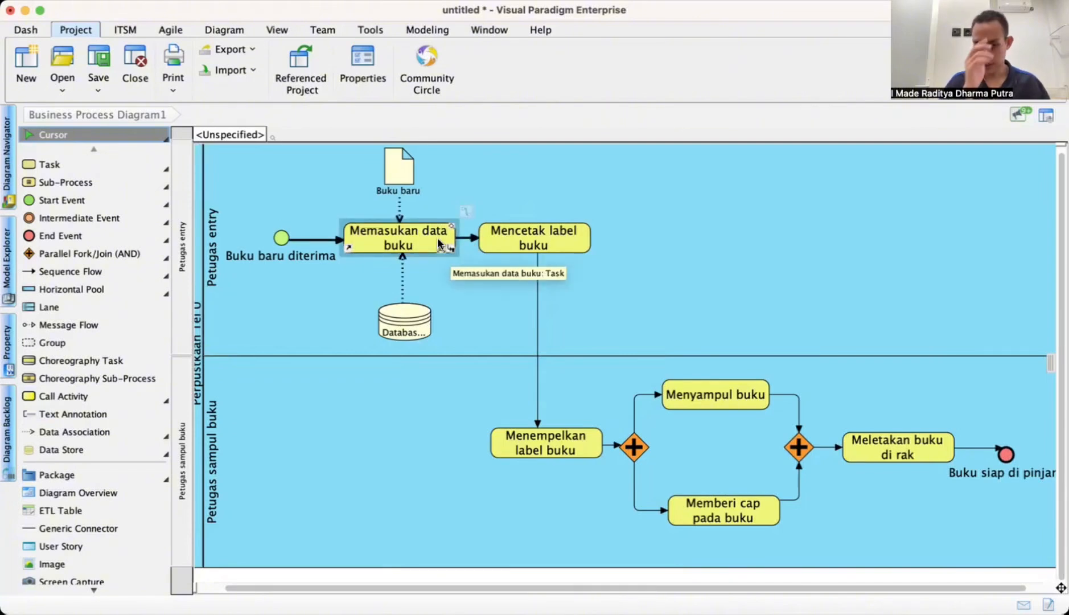
right_click(429, 237)
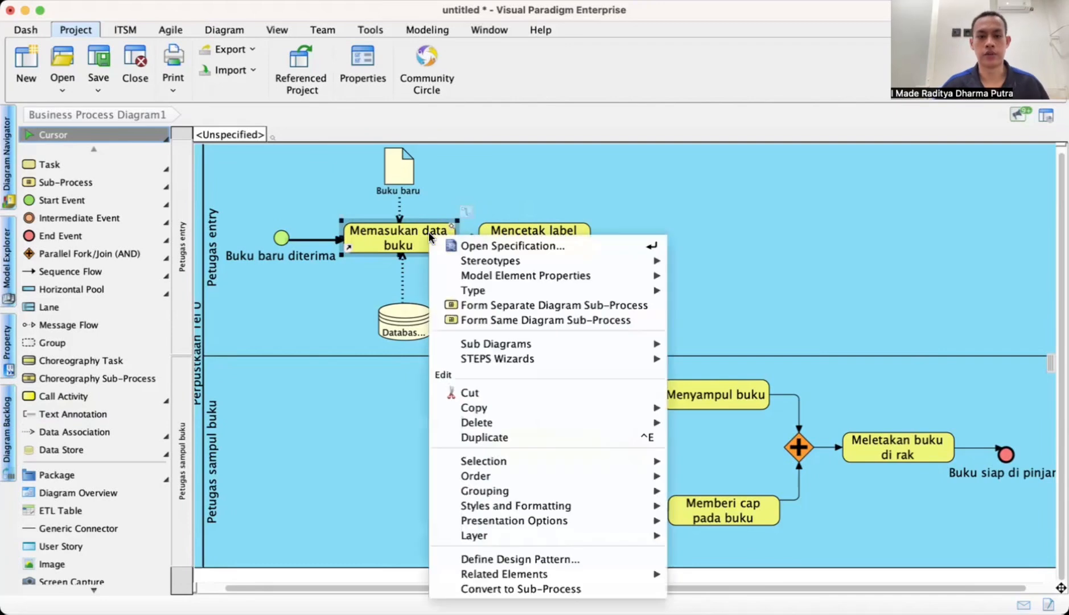
mouse_move(466, 288)
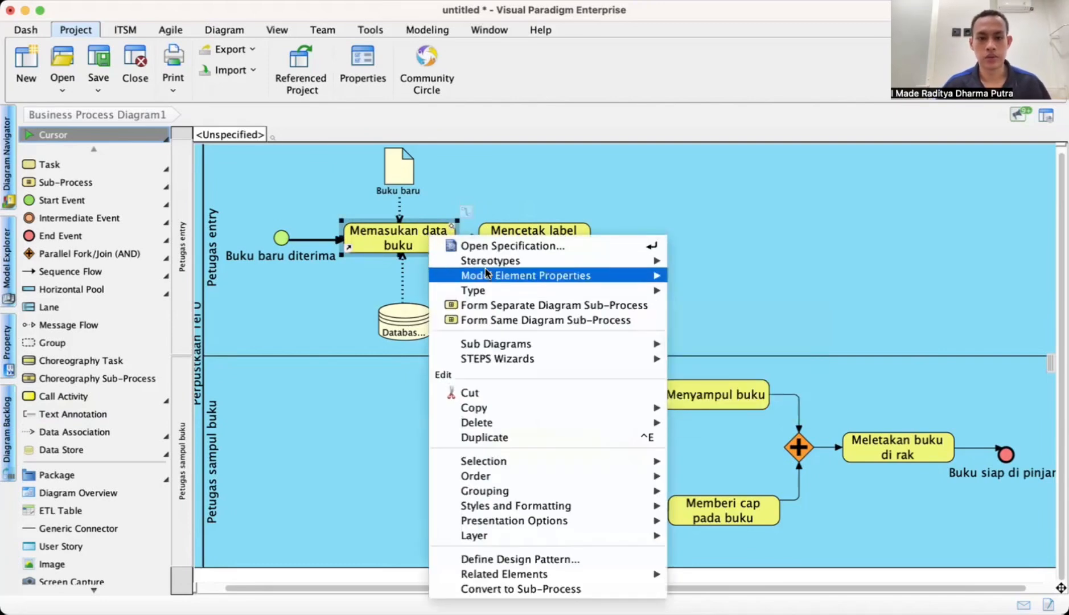
mouse_move(506, 339)
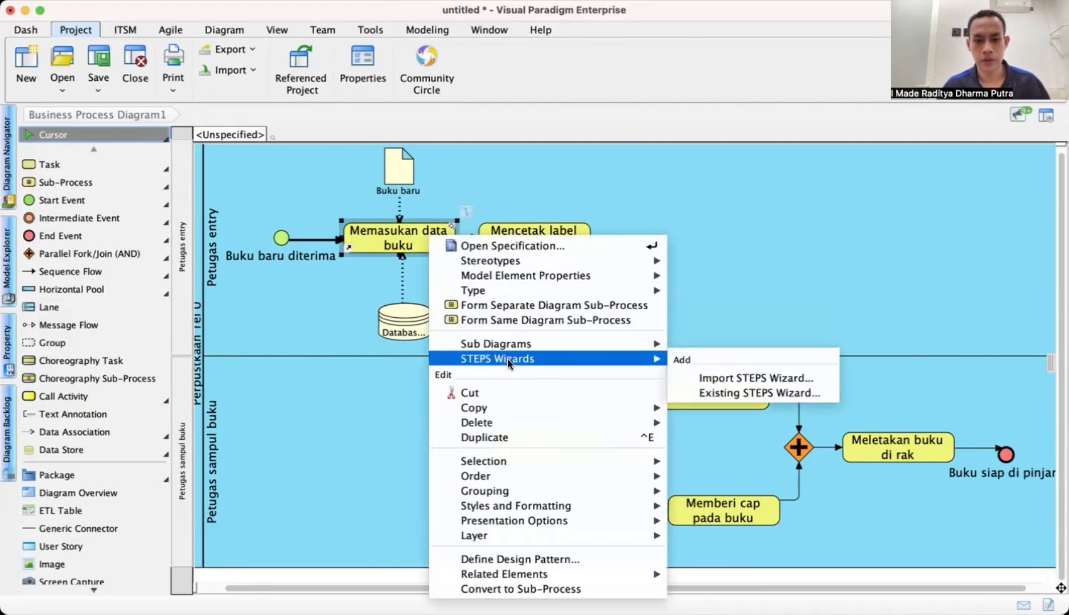
mouse_move(522, 424)
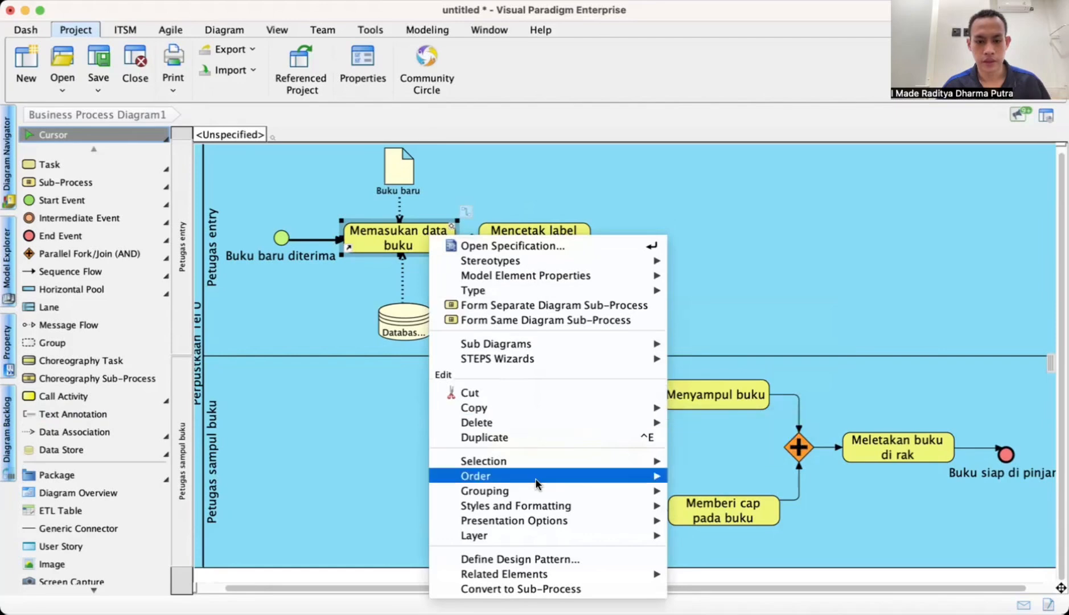
mouse_move(537, 503)
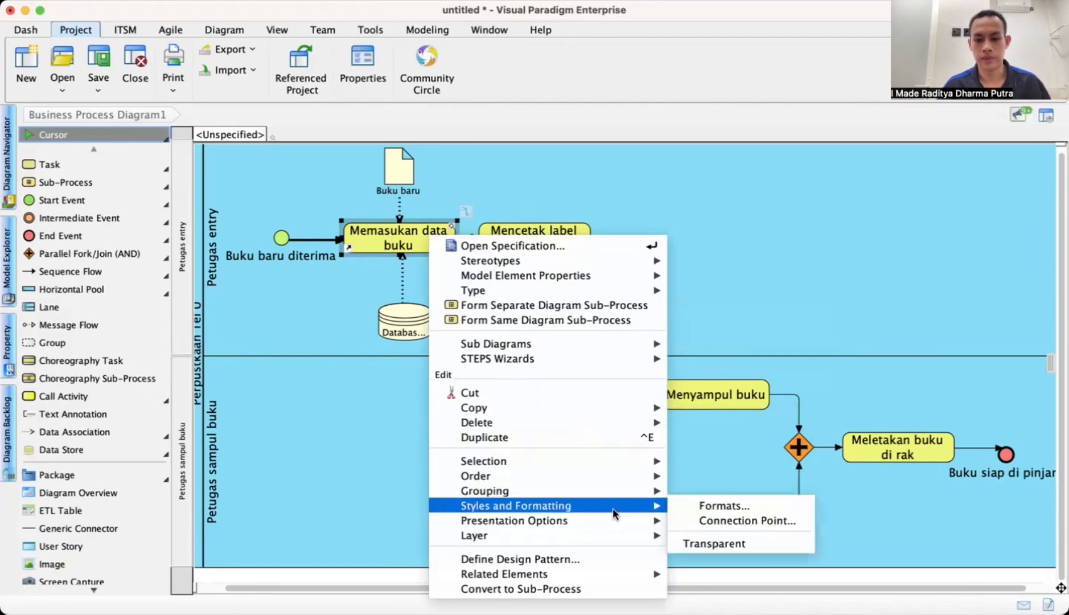
left_click(702, 505)
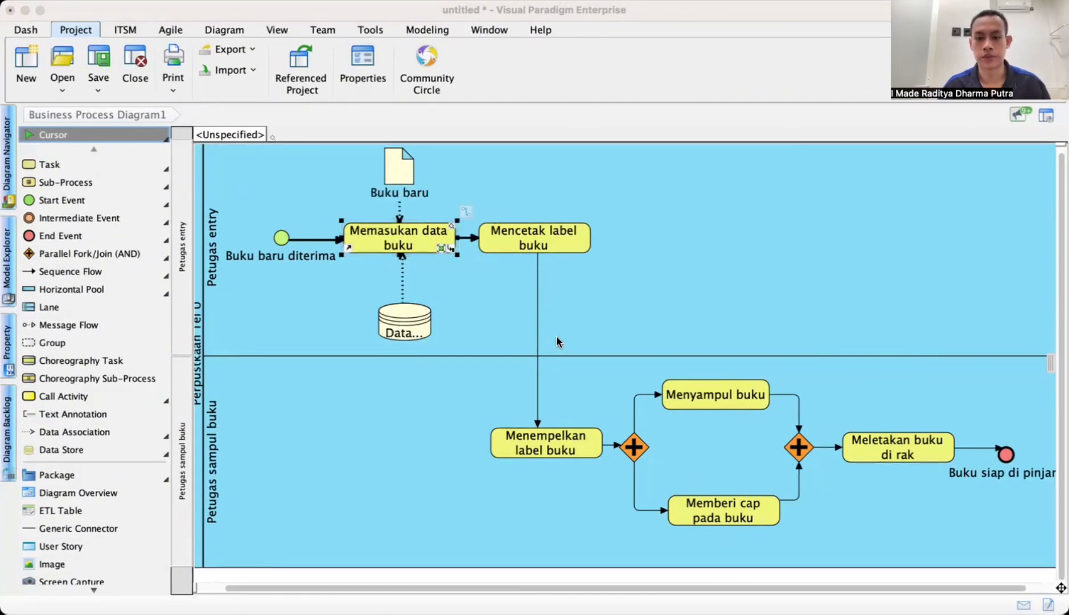
left_click(690, 552)
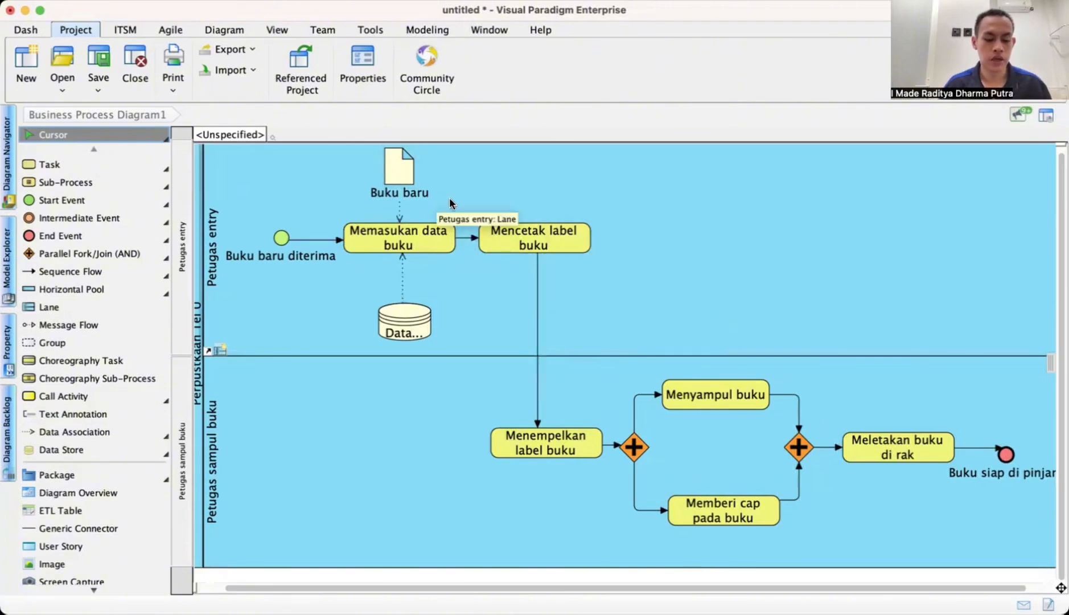
Step: Reduce the label font size of the Buku baru data object in its Formats settings
left_click(422, 199)
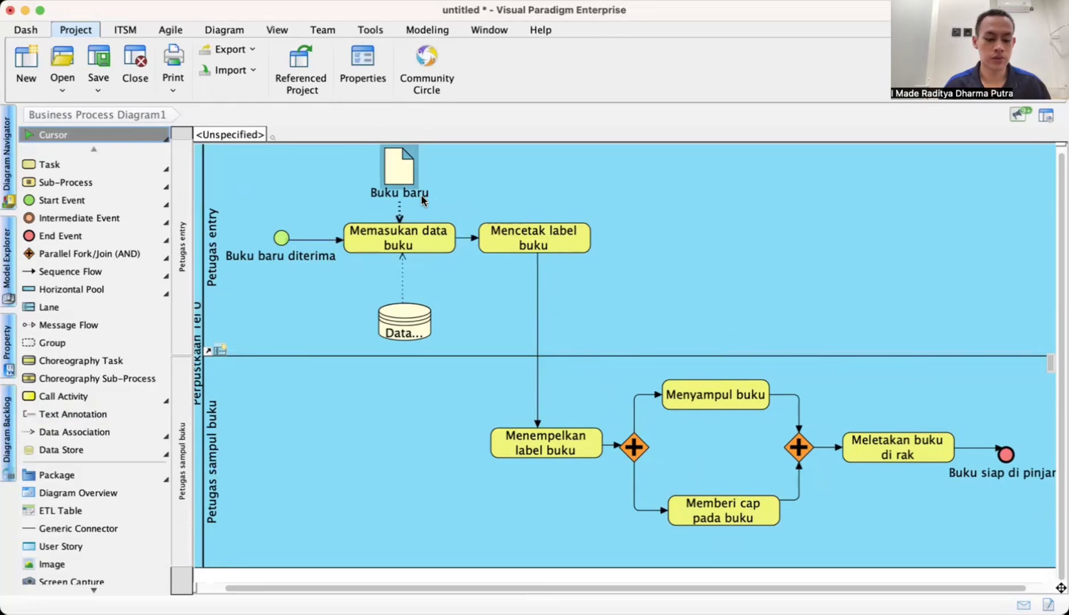
right_click(393, 164)
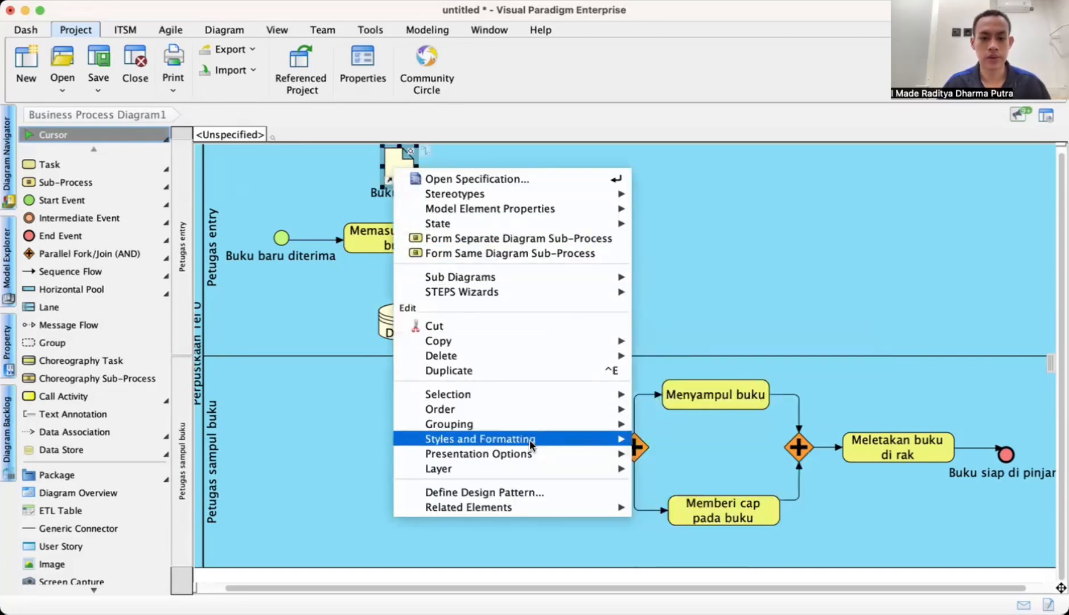
mouse_move(530, 442)
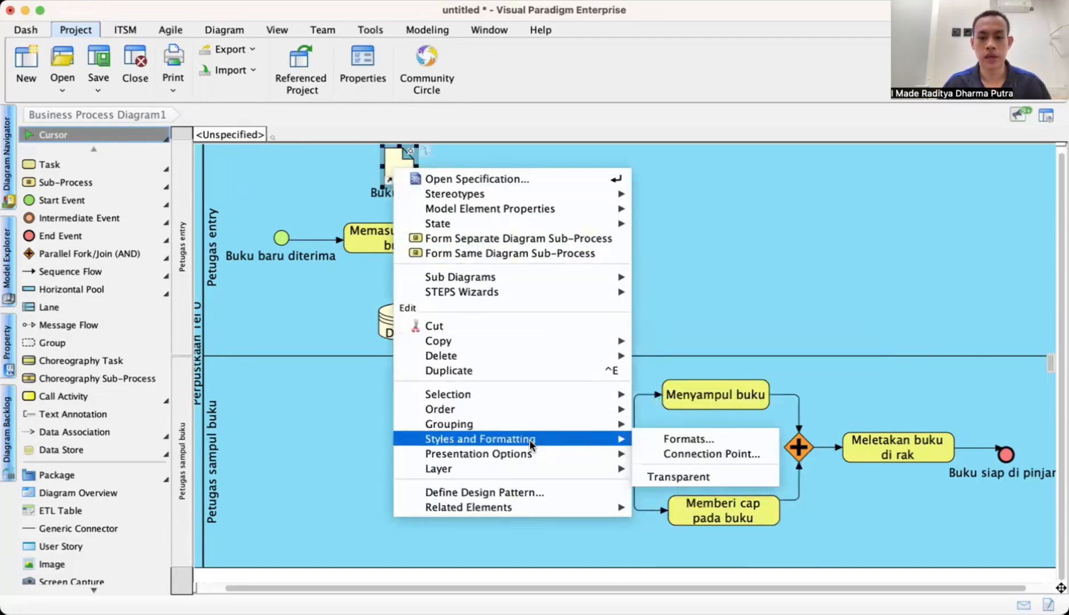
left_click(675, 435)
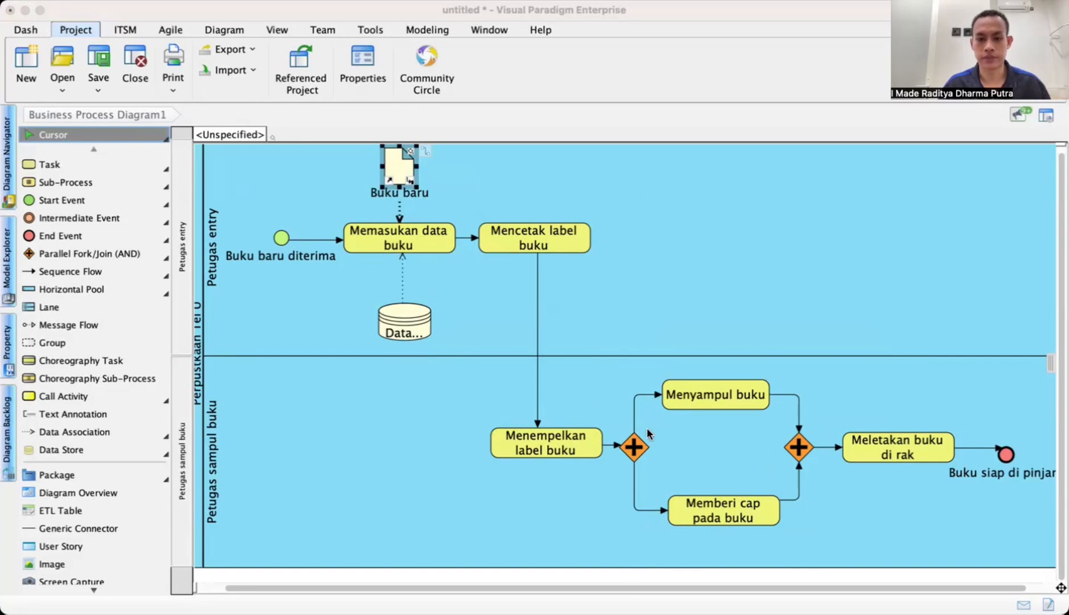
left_click(537, 362)
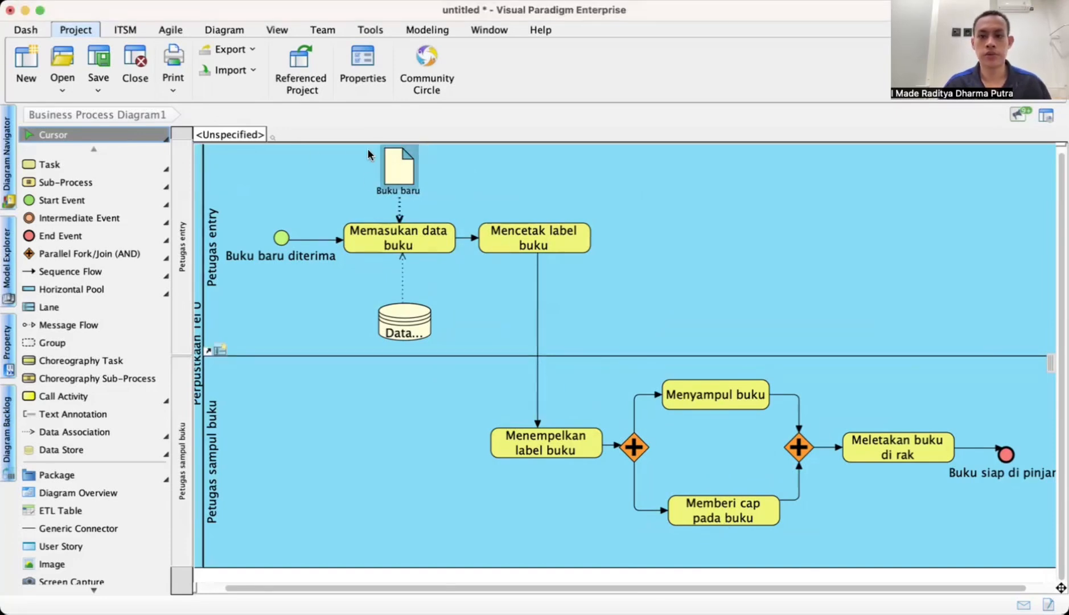
Step: Reduce the label font size of the database store below Memasukan data buku in its Formats settings
right_click(415, 316)
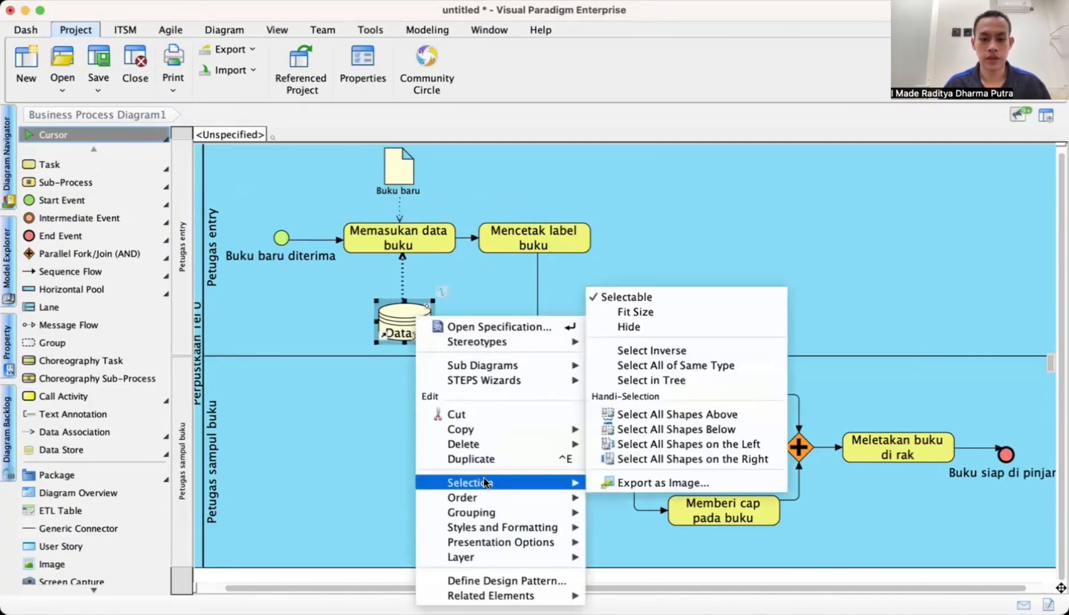
mouse_move(500, 523)
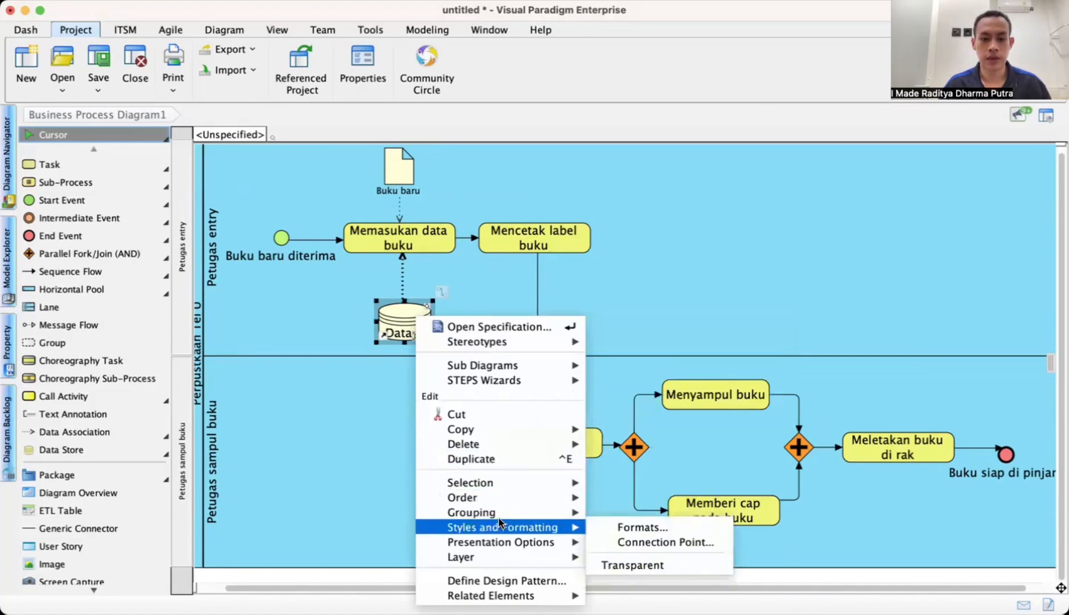
left_click(628, 527)
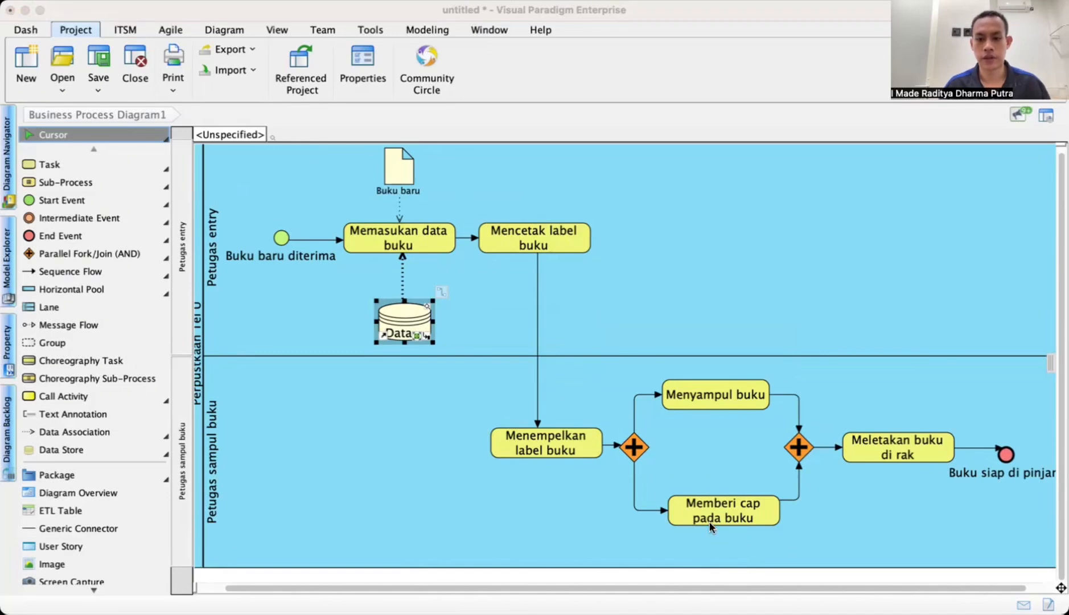
left_click(470, 324)
left_click(694, 548)
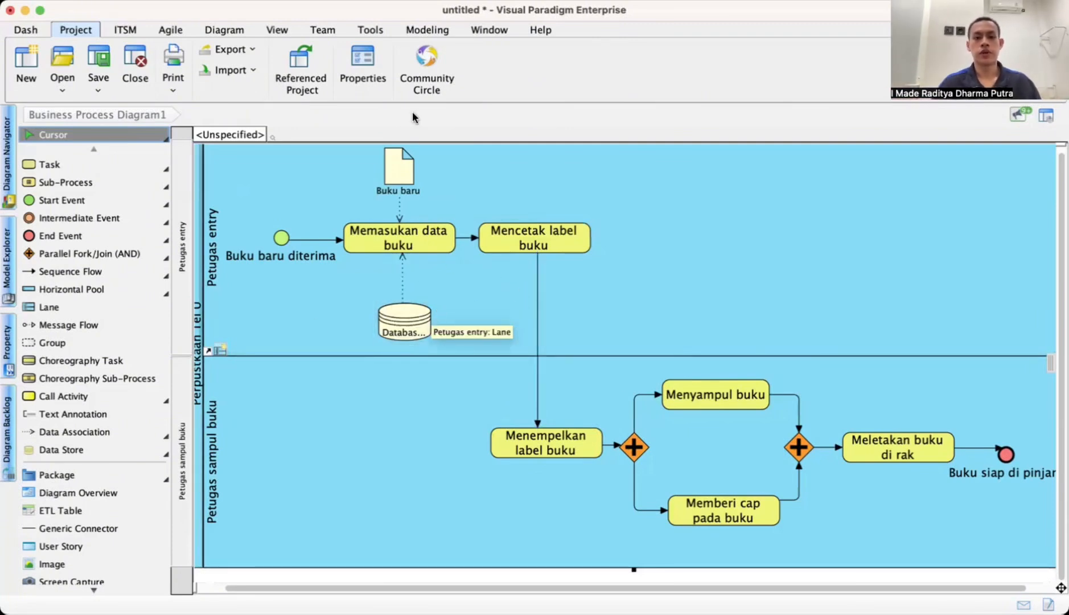
left_click(441, 245)
left_click(486, 199)
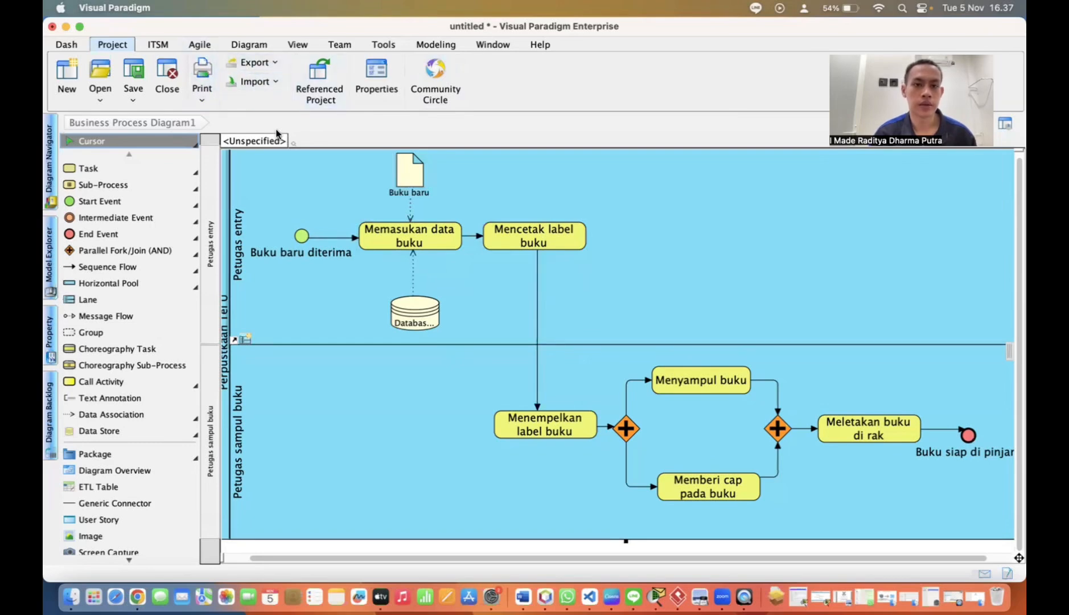
Step: Export the active diagram as a PNG image with background, overwriting Business Process Diagram1.png in VPProjects, and open the exported file
left_click(269, 63)
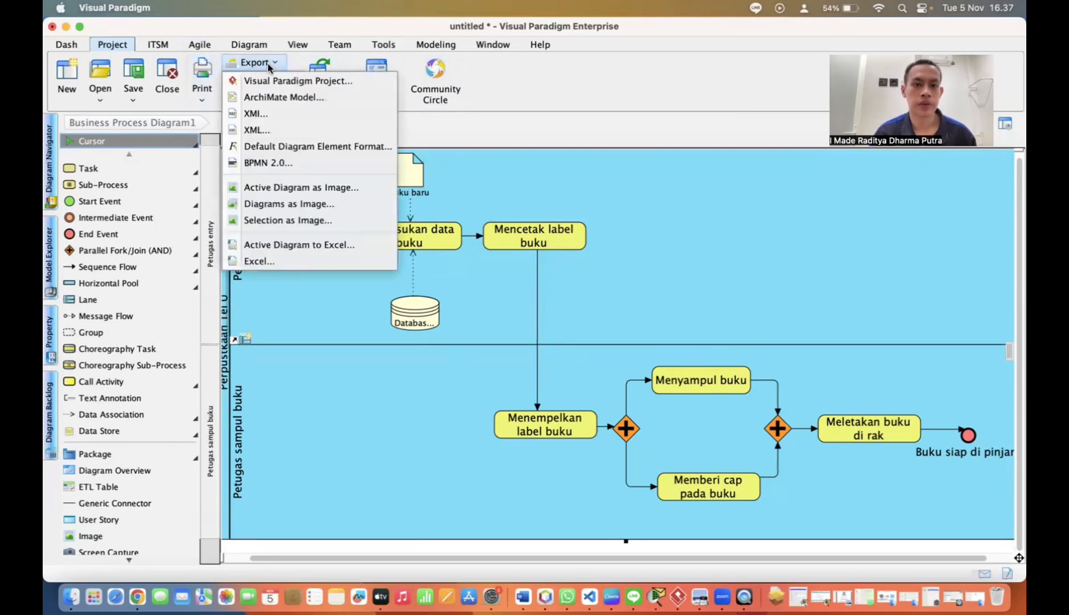
left_click(313, 188)
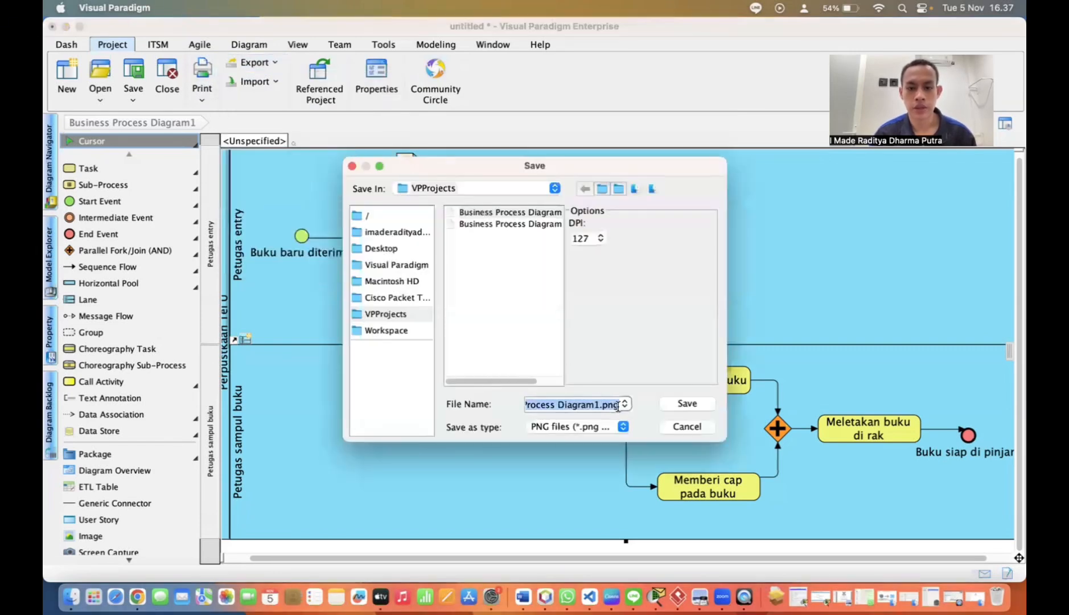
left_click(624, 426)
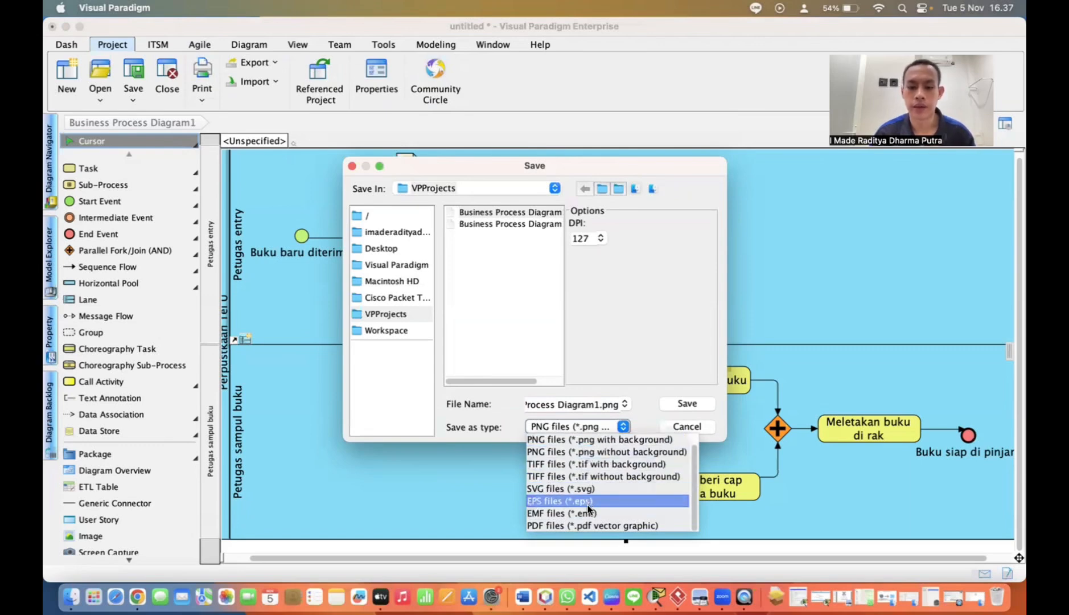
left_click(596, 438)
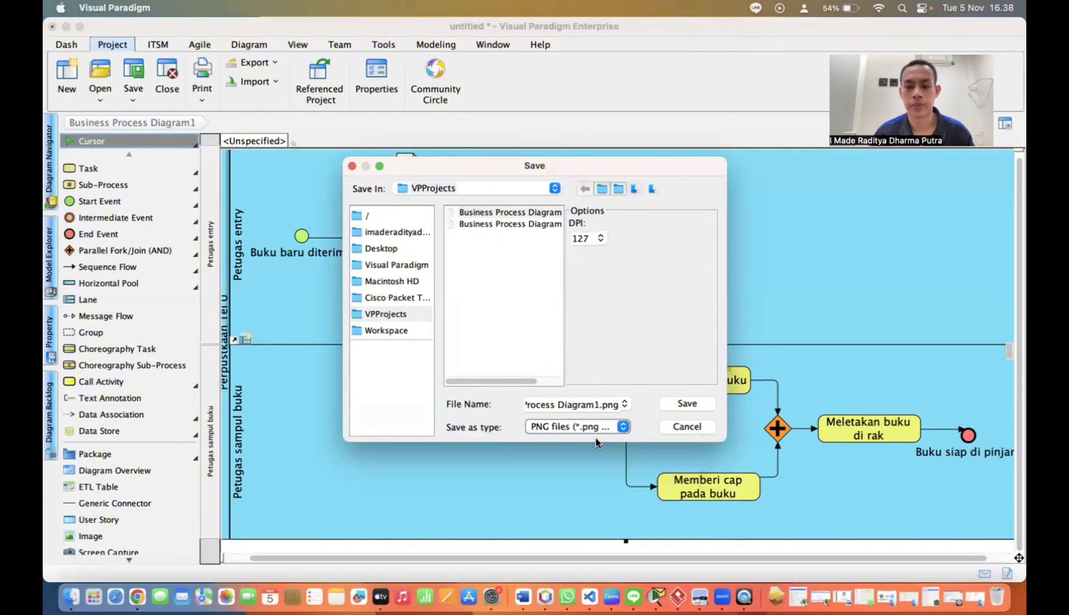
left_click(684, 403)
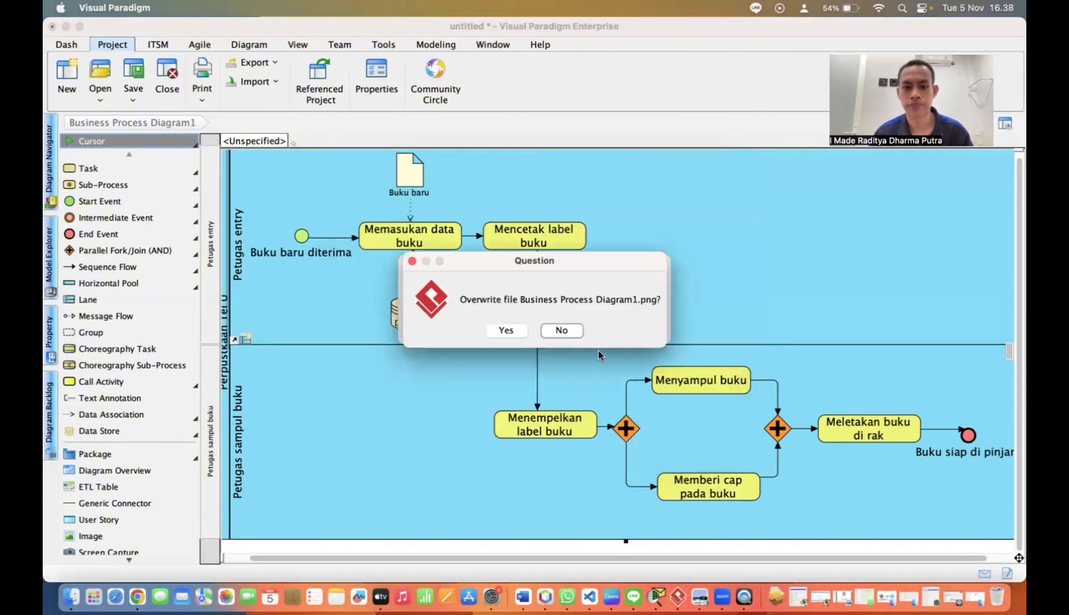
left_click(508, 330)
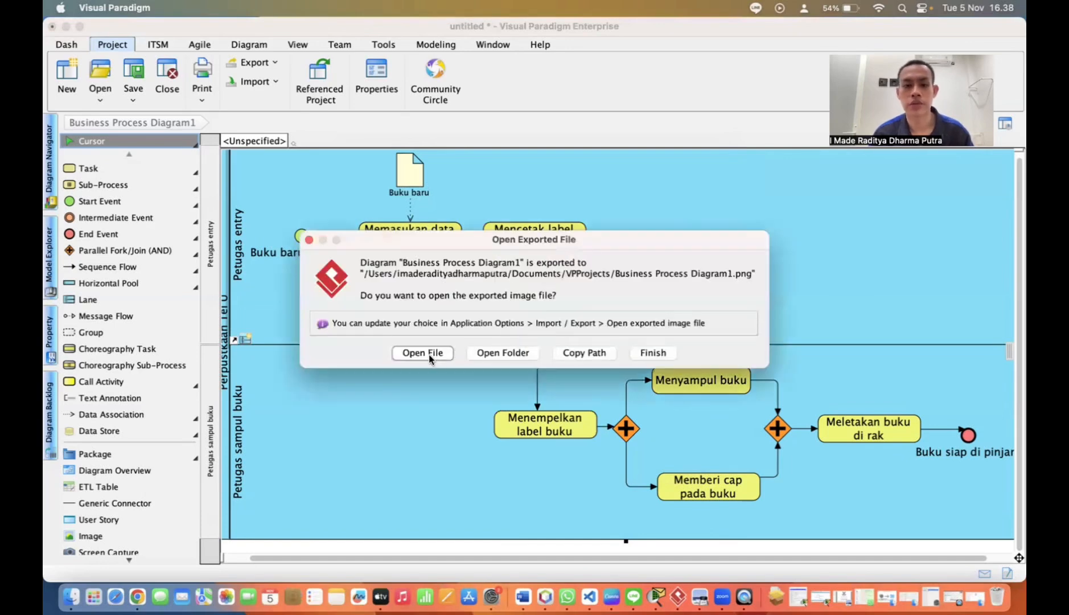
left_click(429, 354)
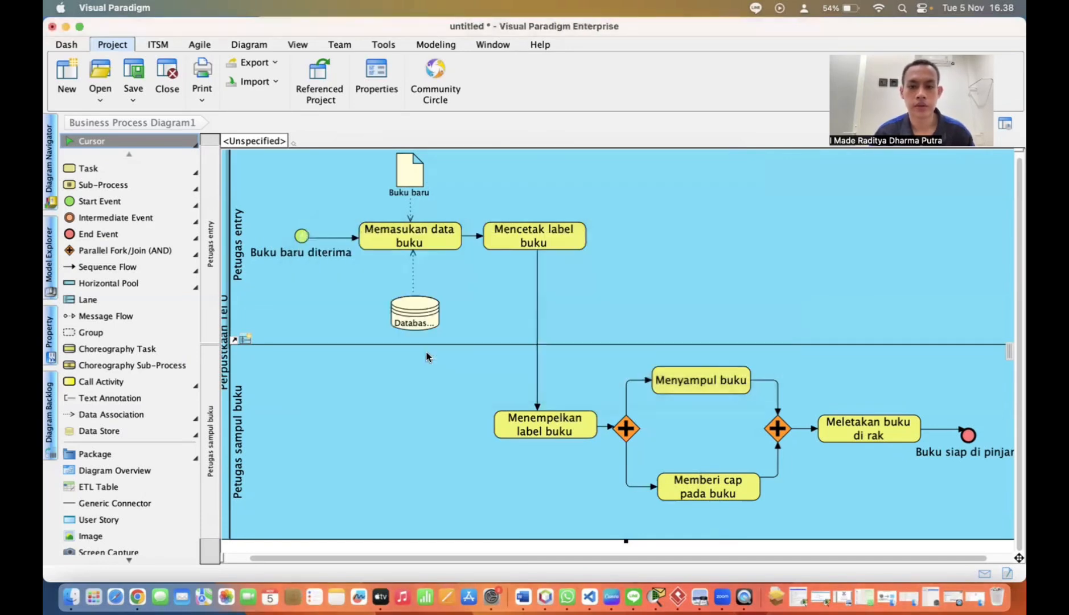